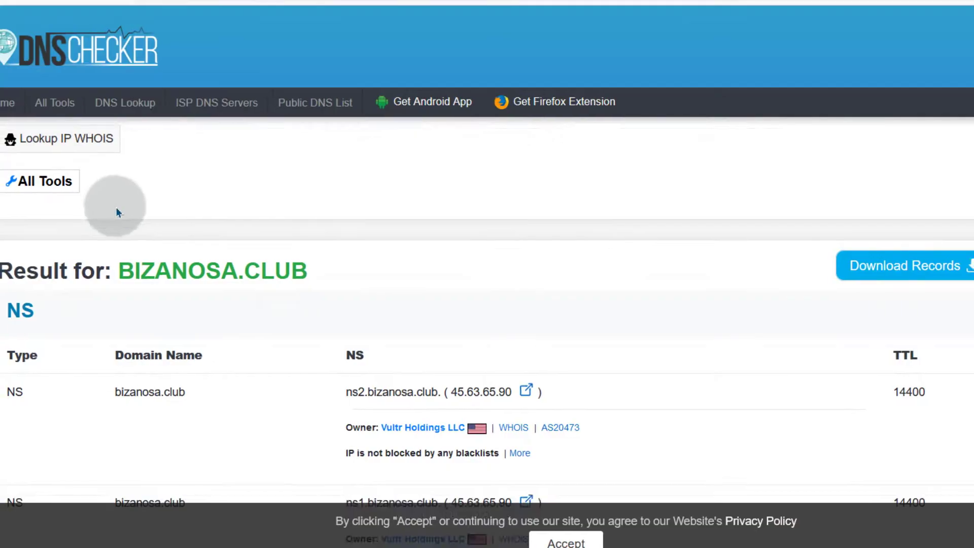
# Step: Confirm in DNS Checker that ns1 and ns2.bizanosa.club both resolve to 45.63.65.90
pyautogui.scroll(5, 82, 258)
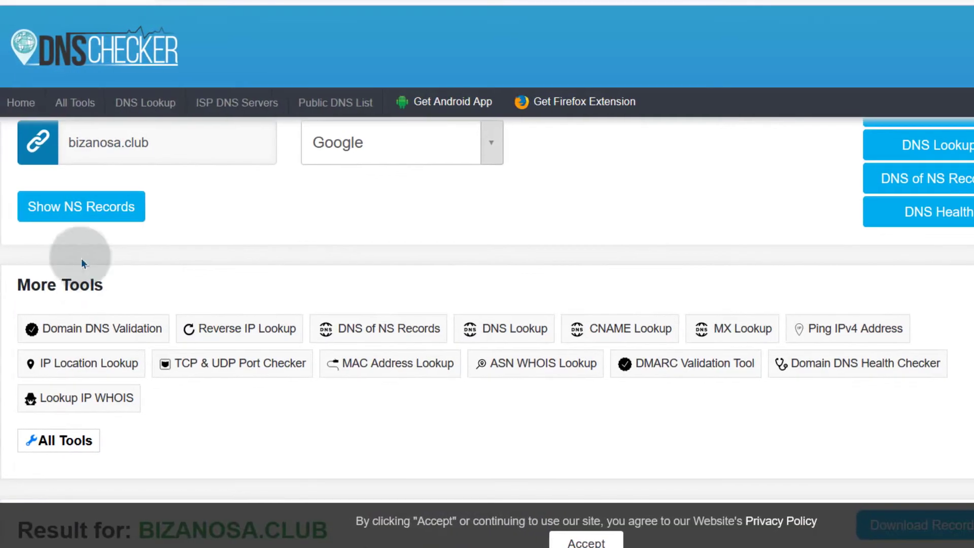
pyautogui.scroll(2, 162, 208)
pyautogui.scroll(-10, 223, 282)
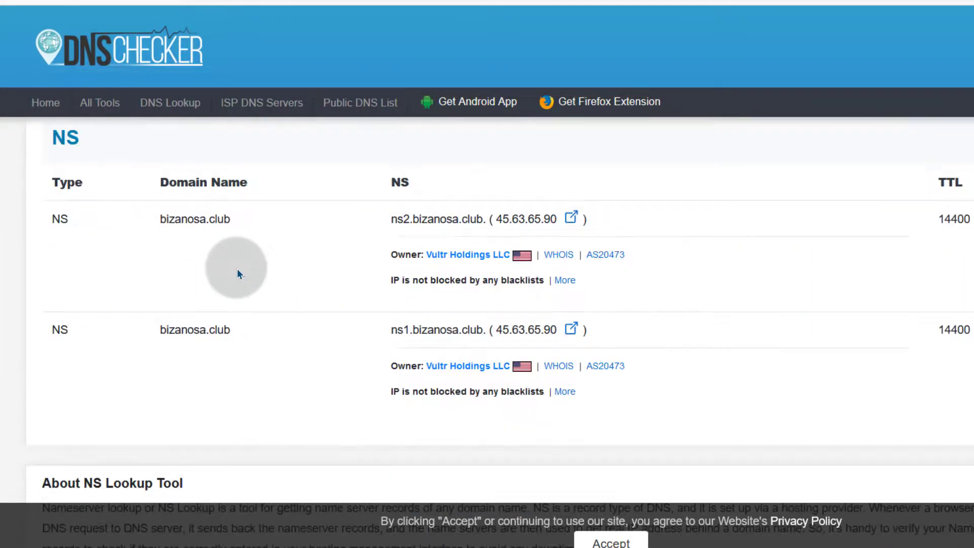
pyautogui.scroll(-3, 236, 268)
pyautogui.scroll(3, 237, 265)
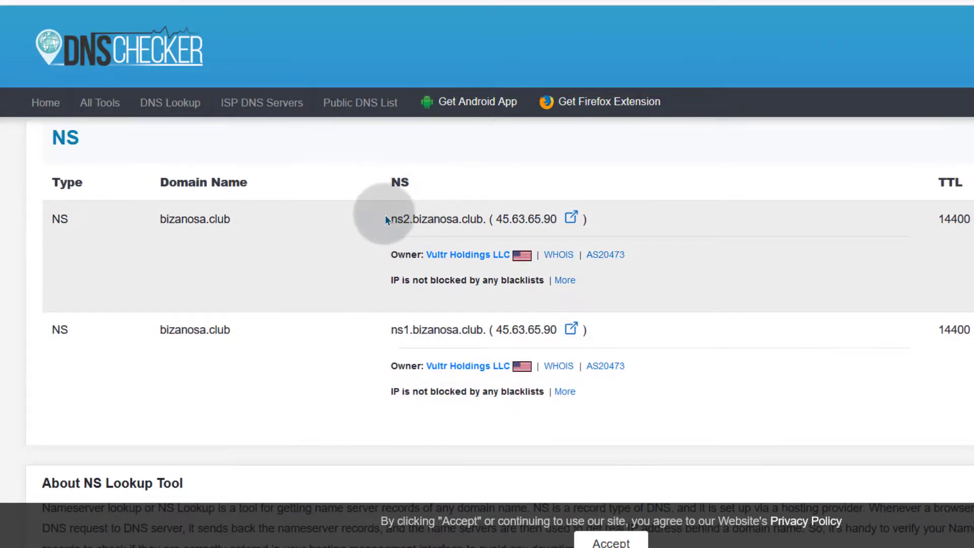
pyautogui.moveTo(385, 219); pyautogui.dragTo(483, 219)
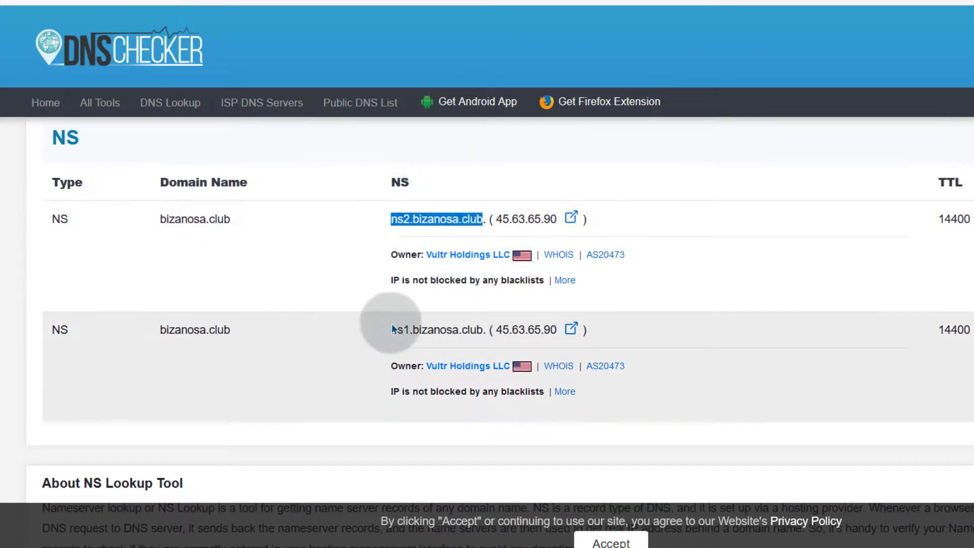
pyautogui.moveTo(393, 329); pyautogui.dragTo(477, 328)
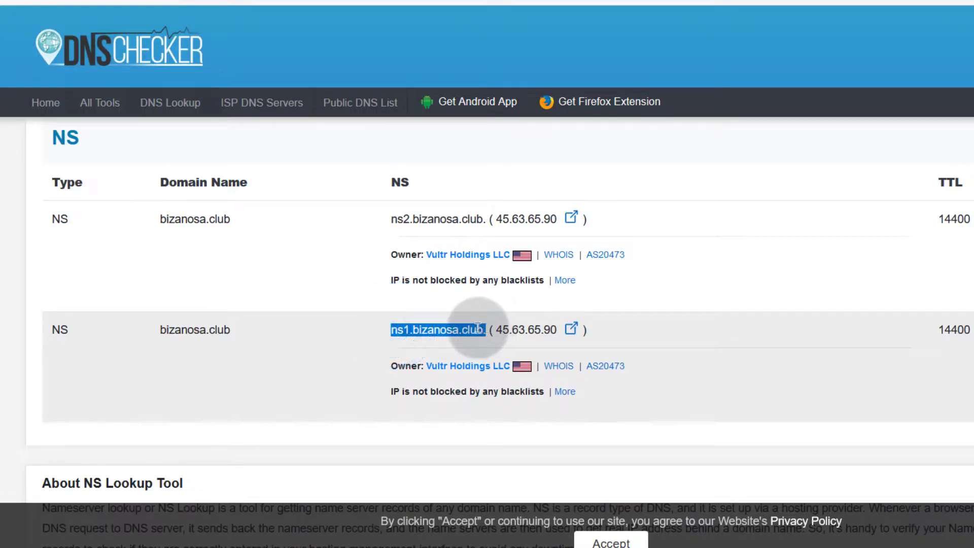
pyautogui.click(303, 435)
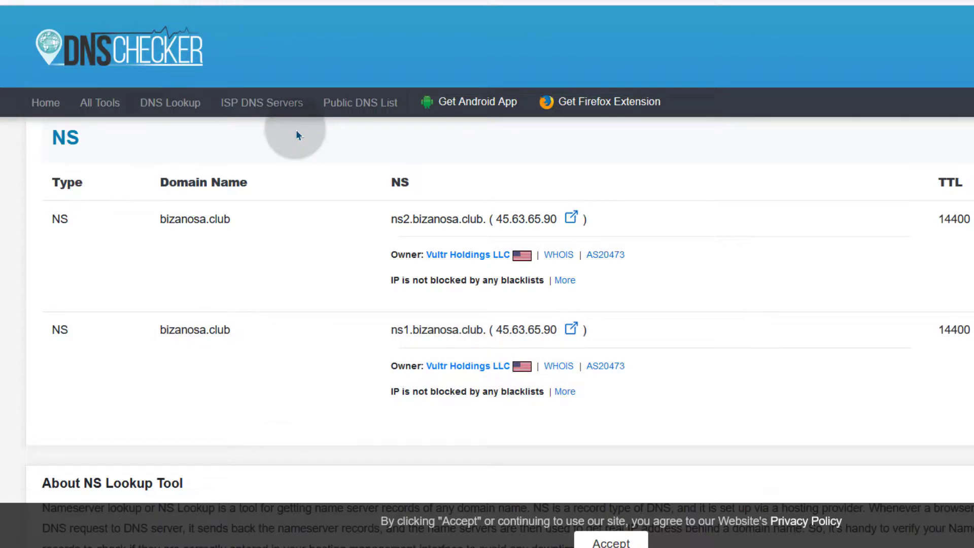
pyautogui.click(217, 2)
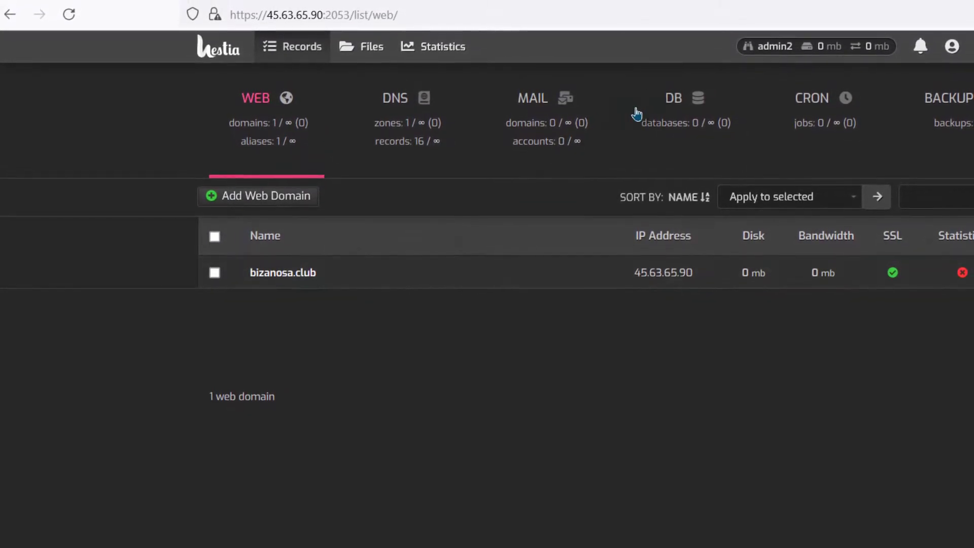
pyautogui.click(653, 5)
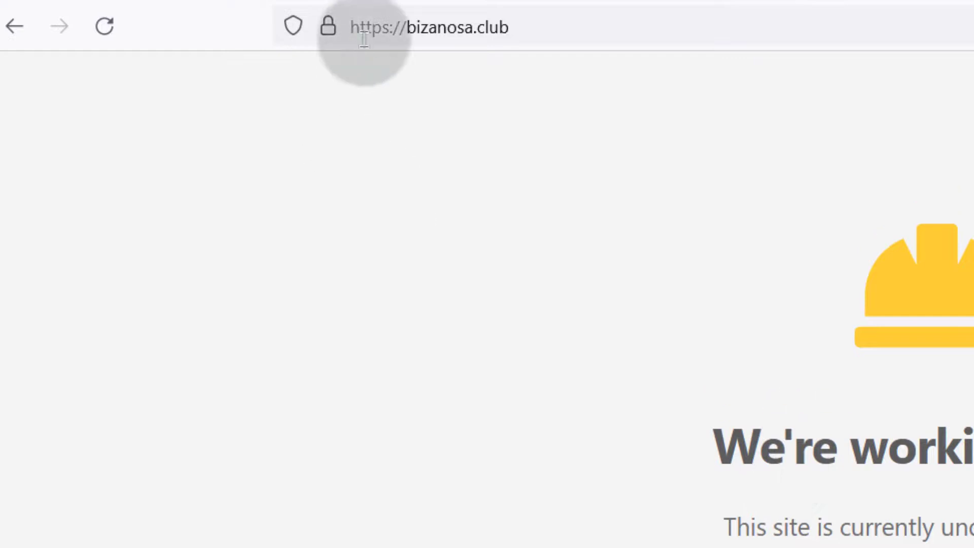
pyautogui.click(363, 40)
pyautogui.press('Escape')
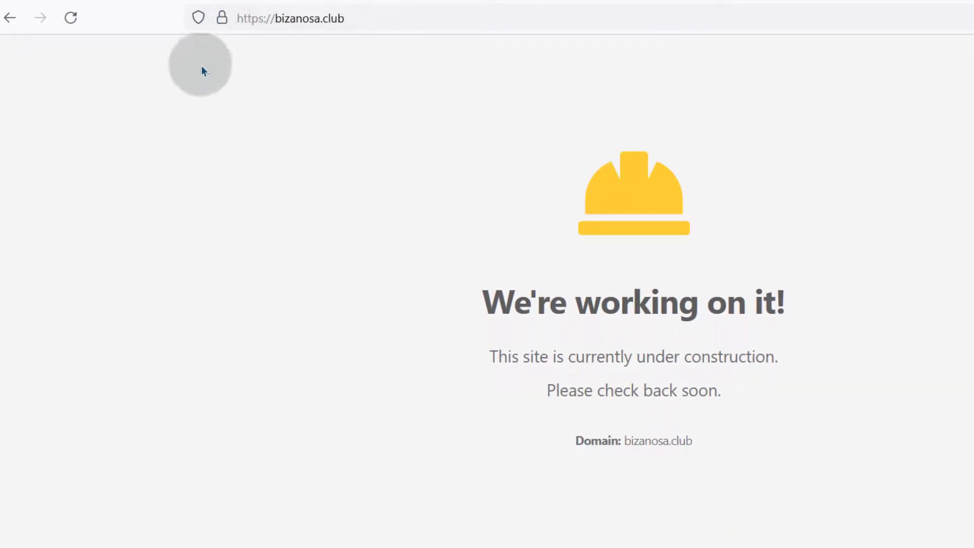
pyautogui.click(193, 1)
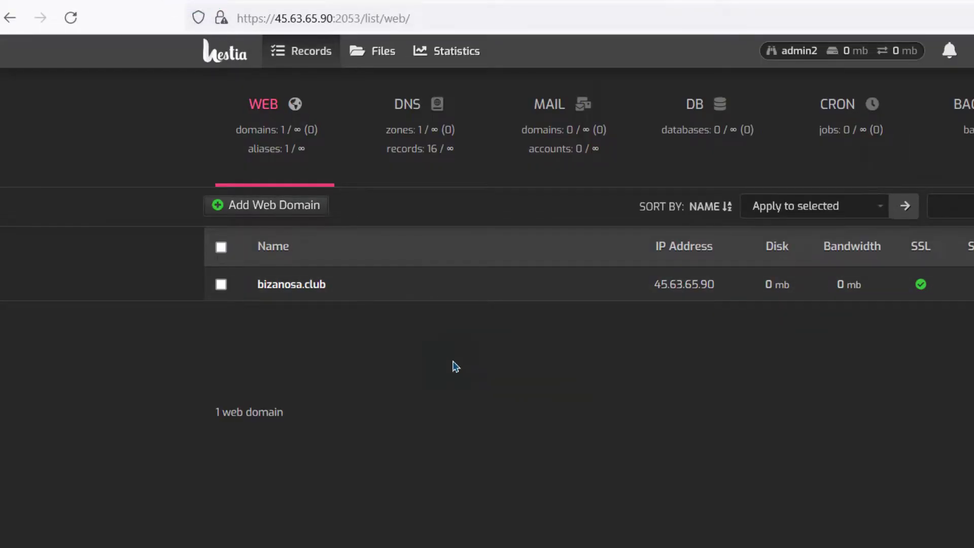
pyautogui.click(302, 290)
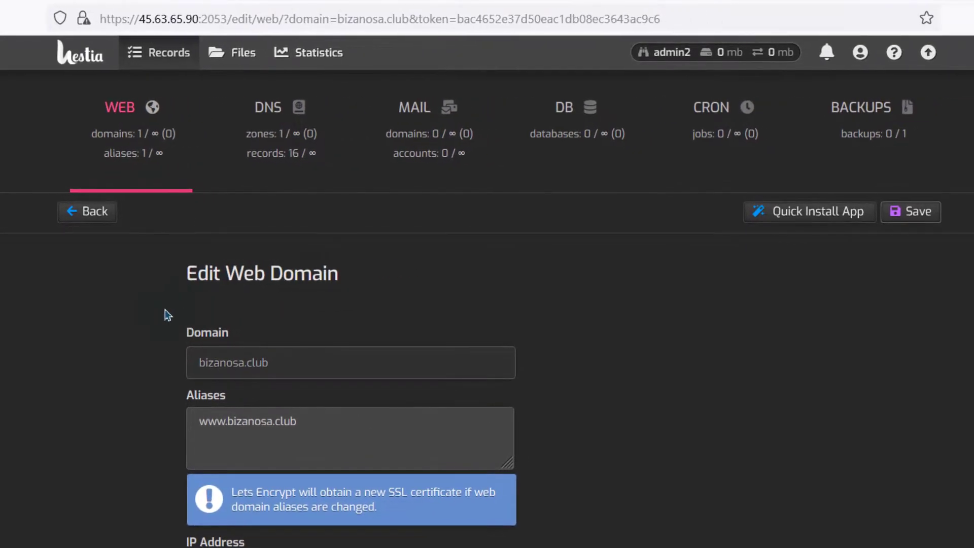
pyautogui.click(121, 107)
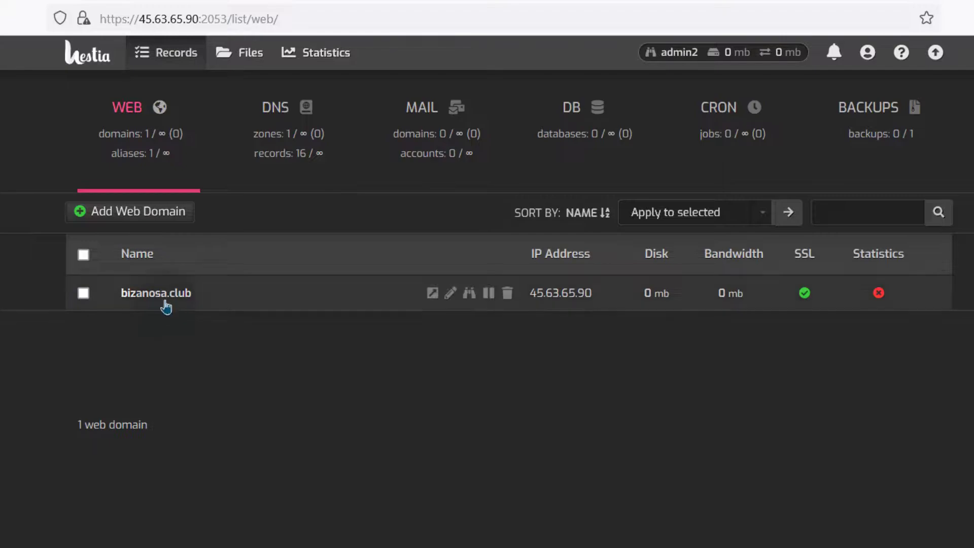
pyautogui.click(162, 300)
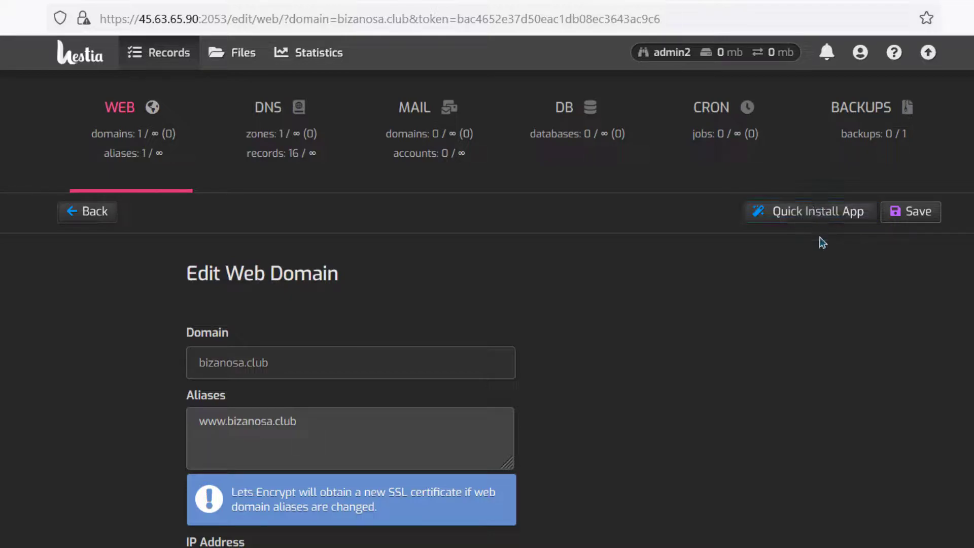
# Step: Start the WordPress setup from Quick Install App for bizanosa.club
pyautogui.click(817, 212)
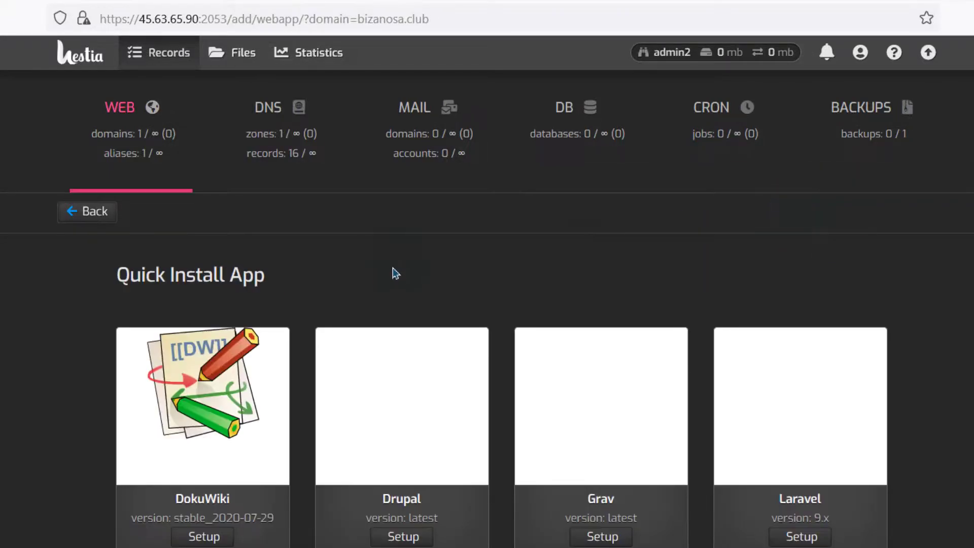
pyautogui.scroll(-5, 385, 337)
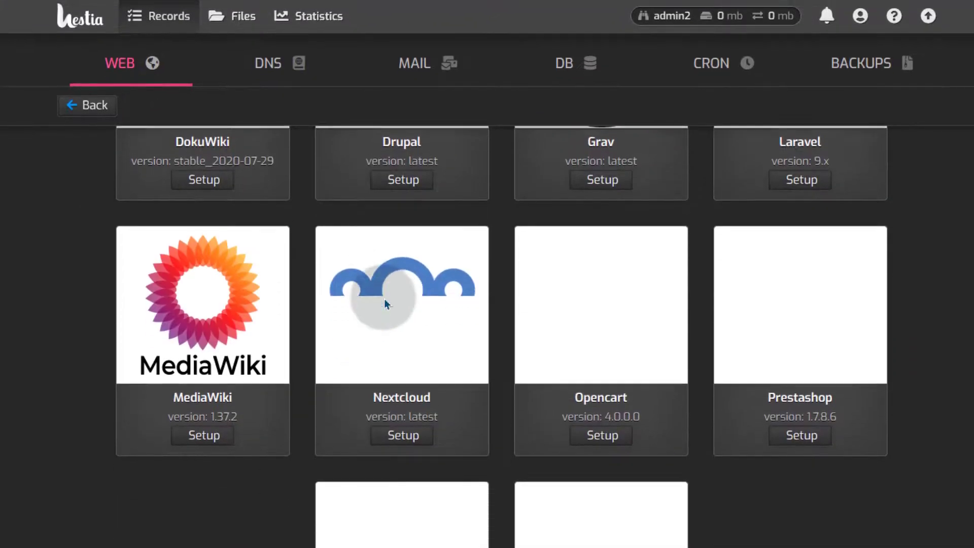
pyautogui.scroll(-2, 385, 303)
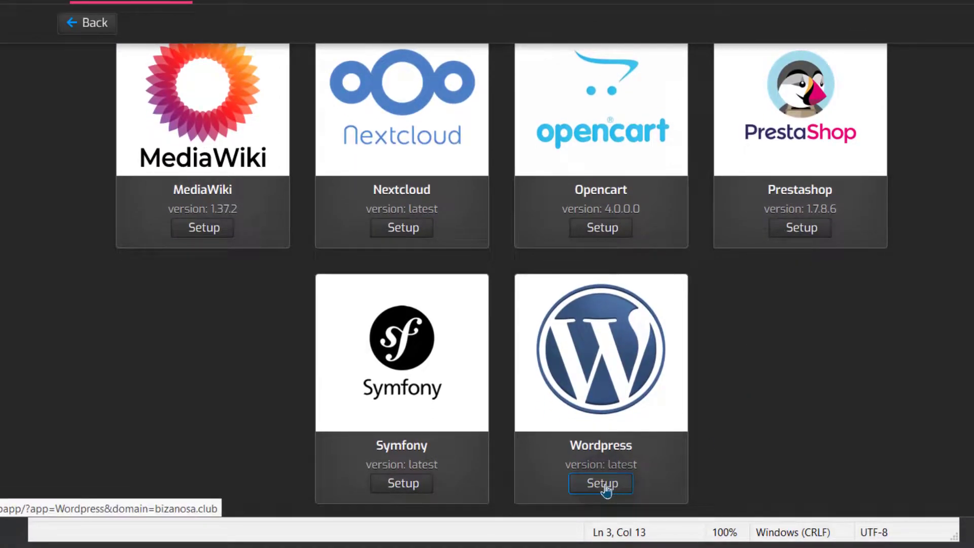
pyautogui.click(603, 483)
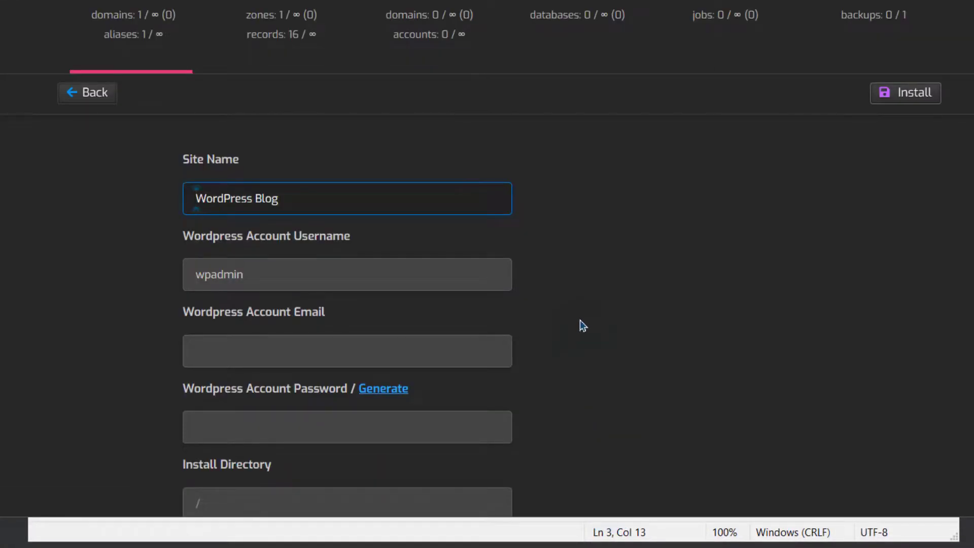
# Step: Set Site Name to 'WordPress Sample', keep username wpadmin, and enter the account e-mail
pyautogui.scroll(-2, 579, 321)
pyautogui.click(289, 99)
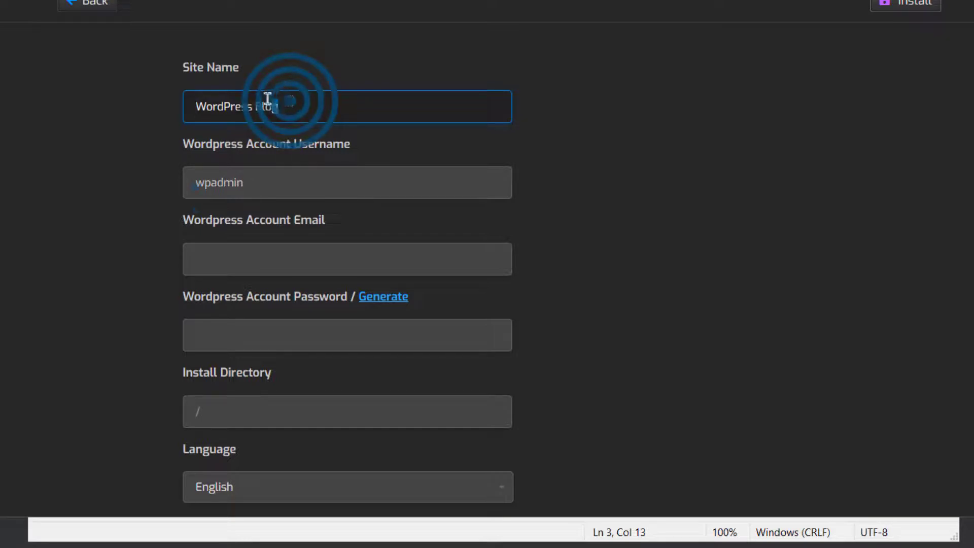
pyautogui.write('Sample')
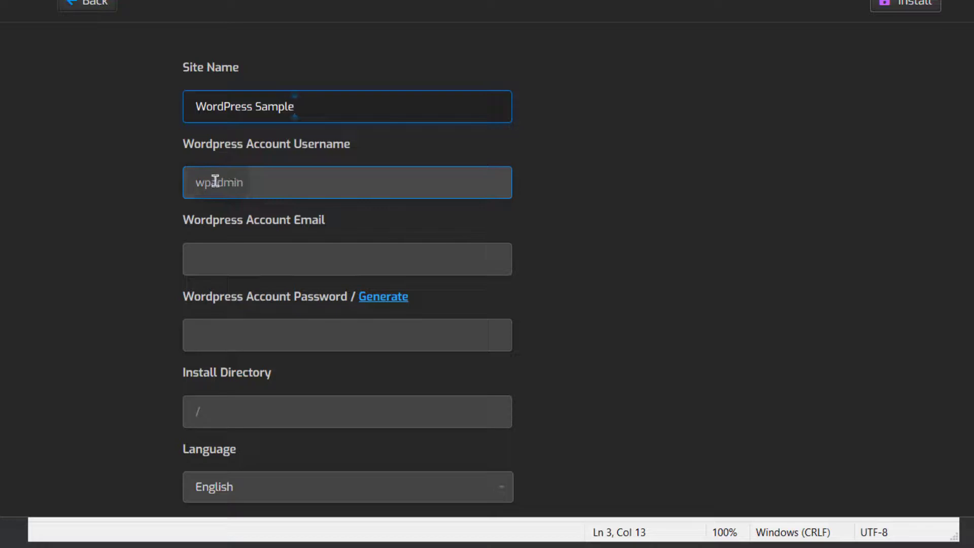
pyautogui.click(243, 180)
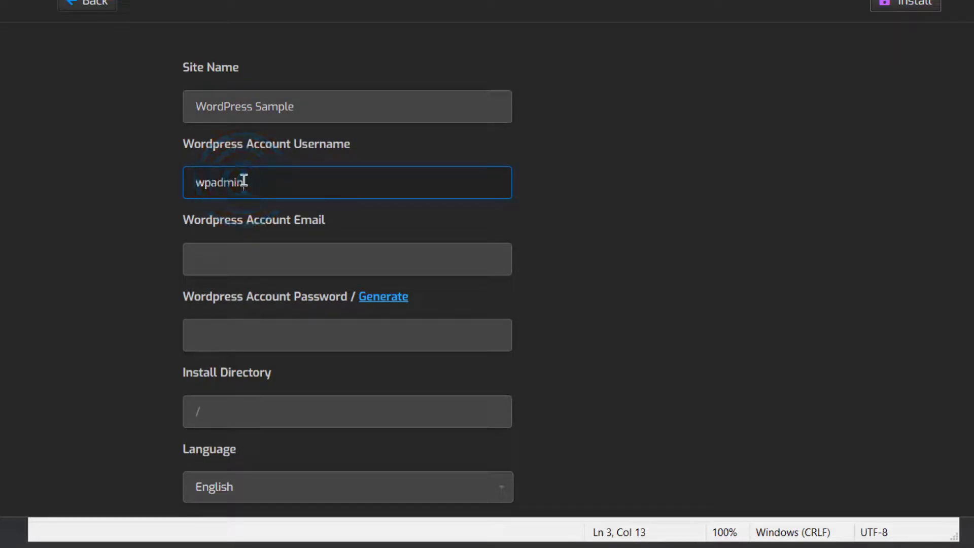
pyautogui.moveTo(239, 180); pyautogui.dragTo(195, 180)
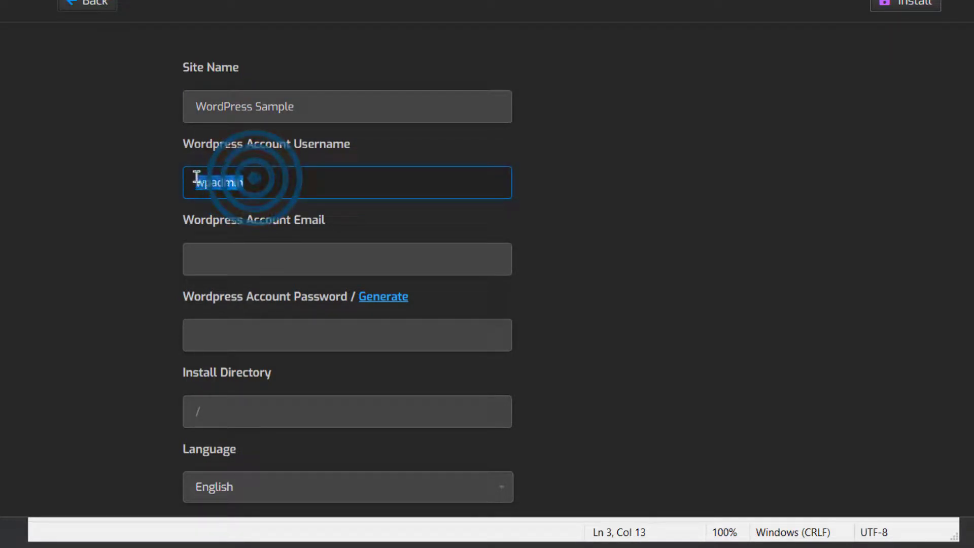
pyautogui.click(514, 273)
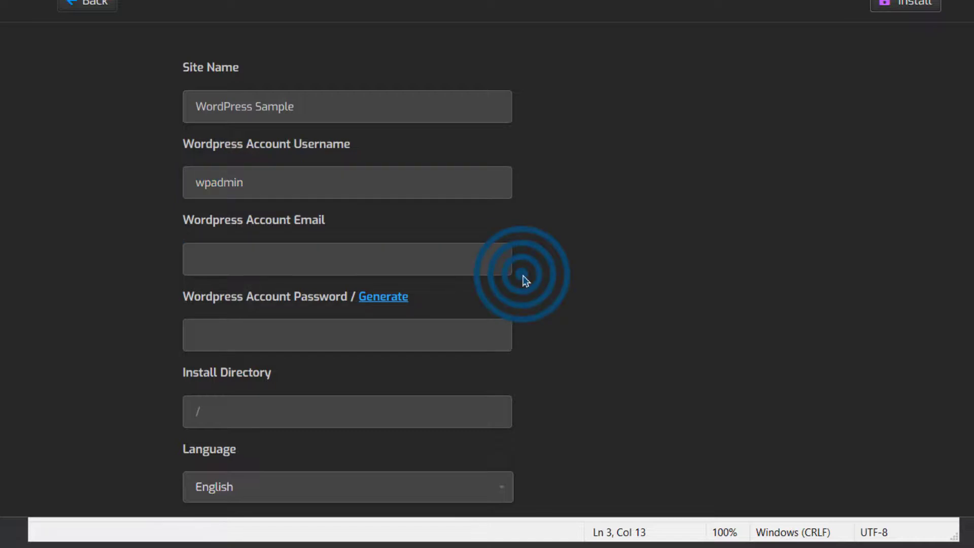
pyautogui.click(271, 252)
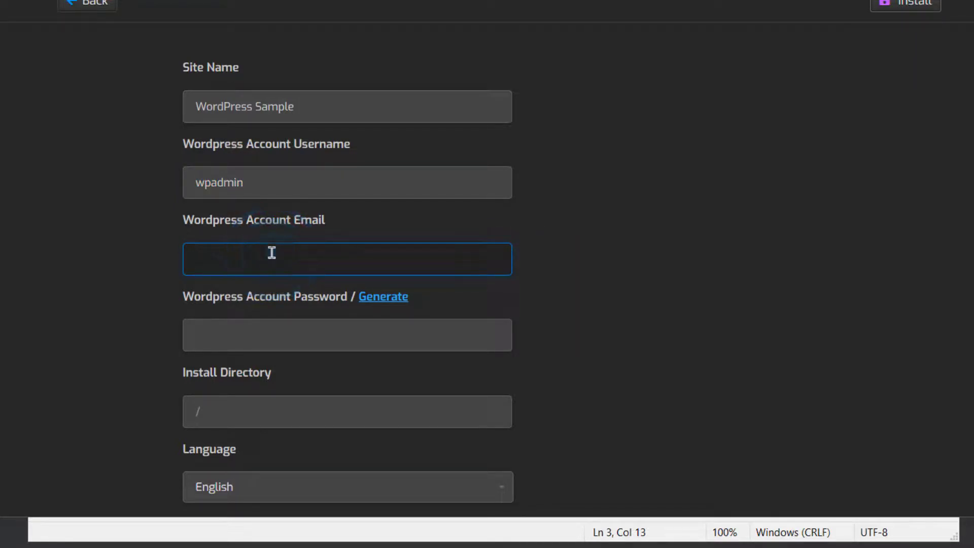
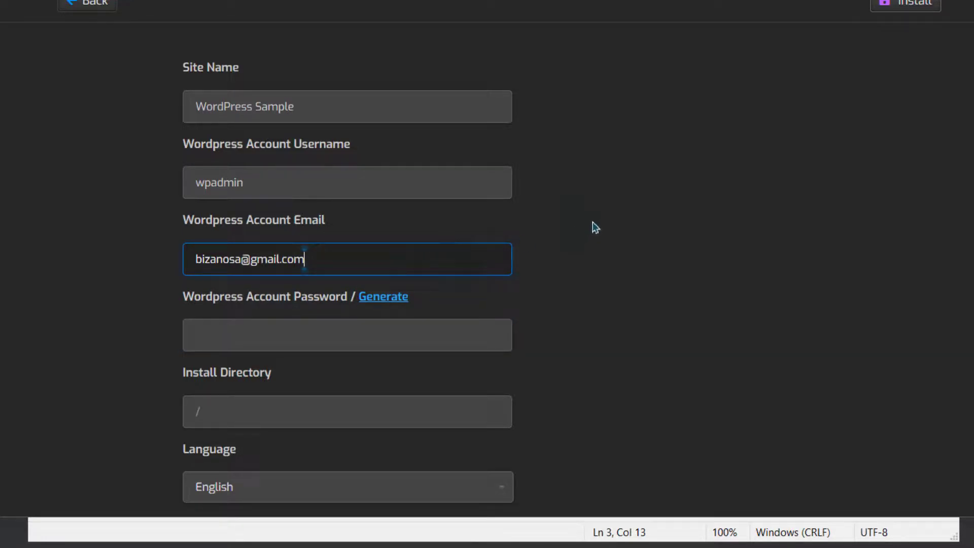
# Step: Generate a random password for the WordPress account and copy it
pyautogui.scroll(-2, 592, 223)
pyautogui.click(286, 242)
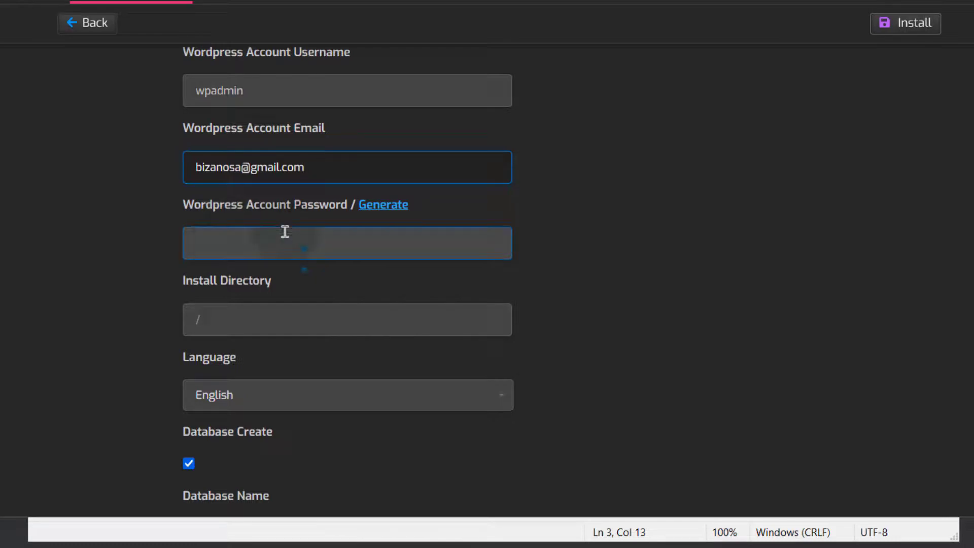
pyautogui.click(386, 212)
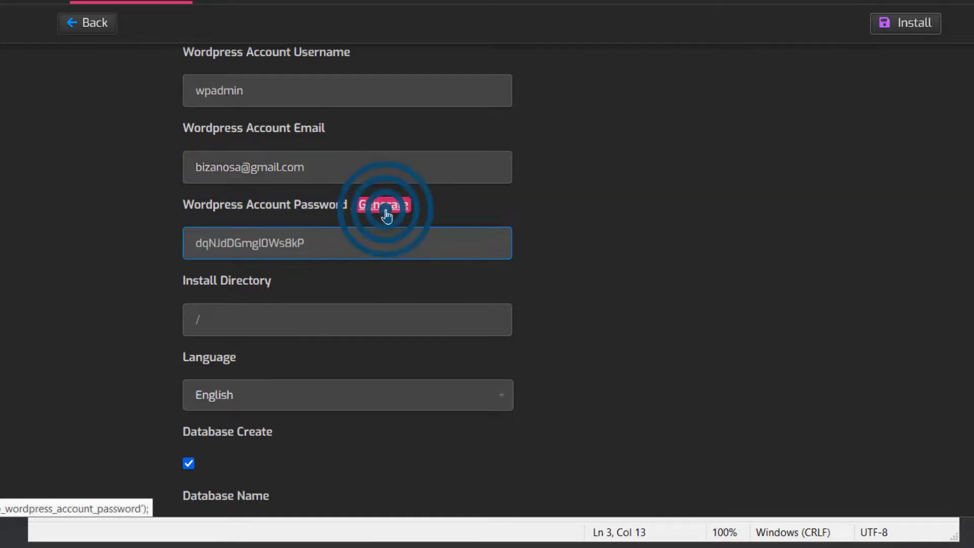
pyautogui.moveTo(304, 243); pyautogui.dragTo(197, 239)
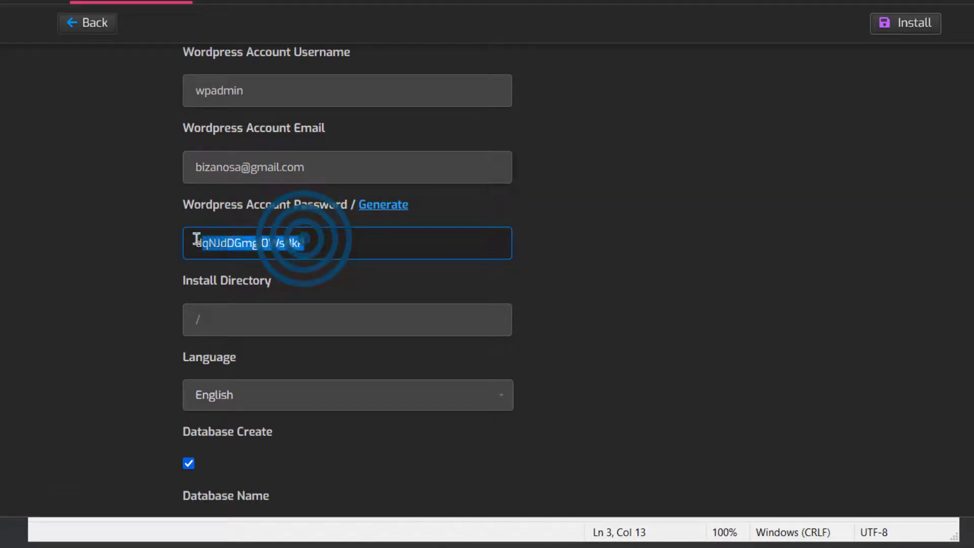
pyautogui.rightClick(197, 238)
pyautogui.click(274, 340)
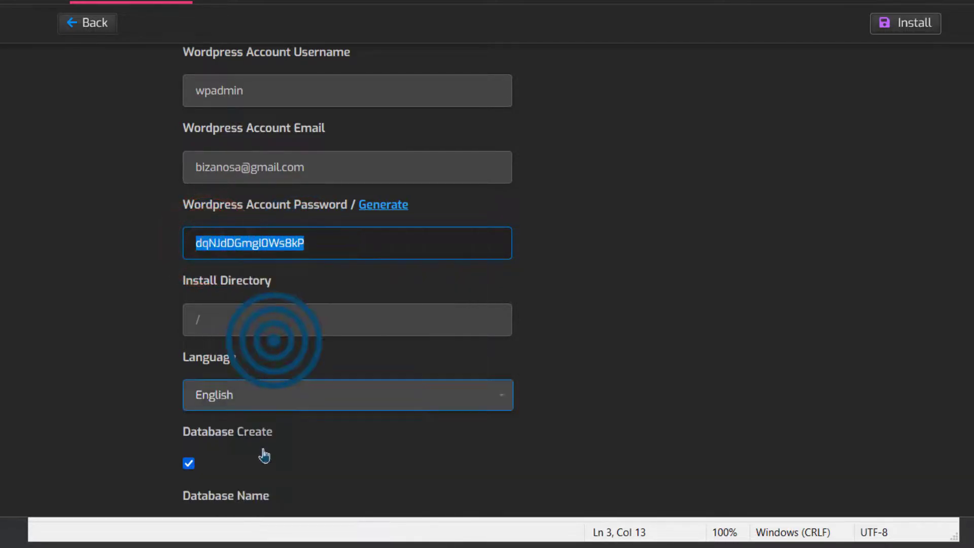
# Step: Paste the generated password into the notes file above the admin details
pyautogui.hotkey('alt', 'Tab')
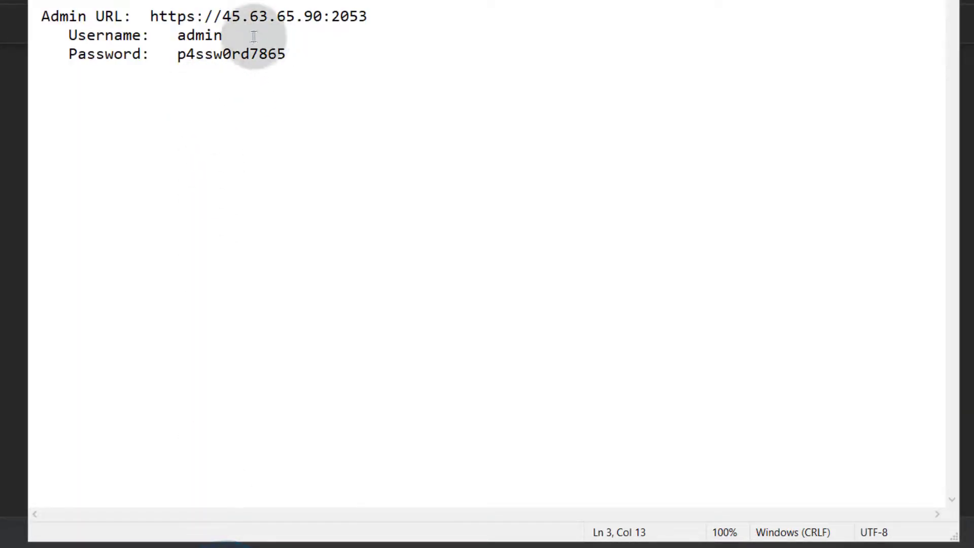
pyautogui.click(32, 15)
pyautogui.press('Return')
pyautogui.press('Return')
pyautogui.press('Return')
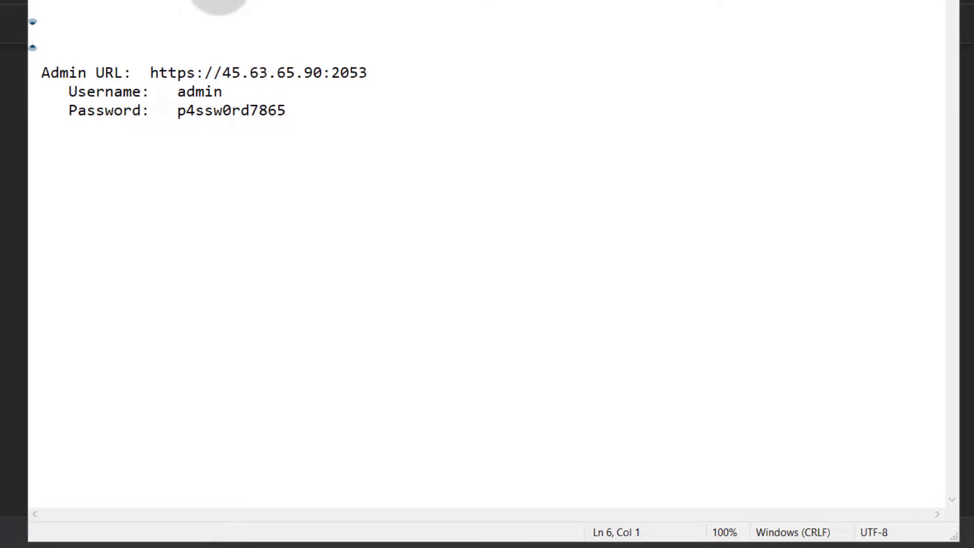
pyautogui.hotkey('ctrl', 'v')
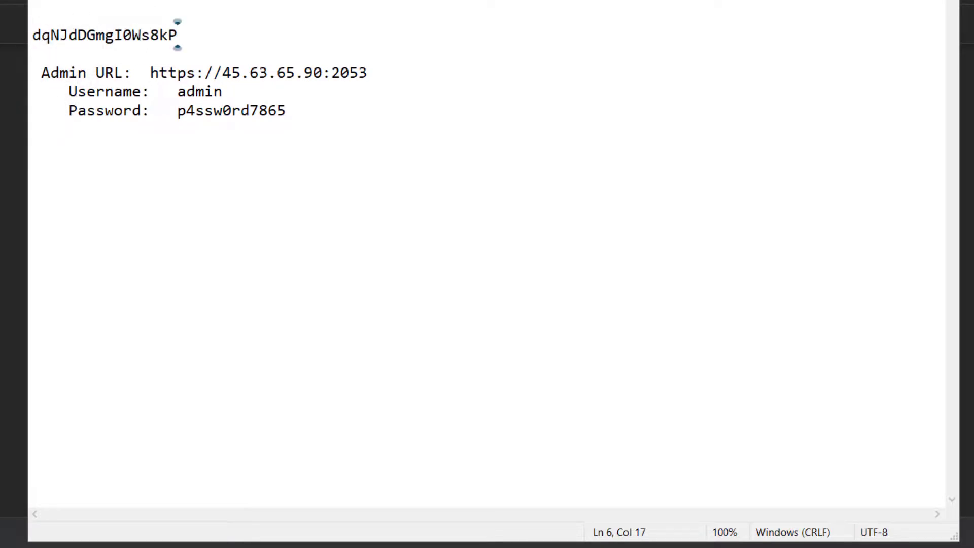
pyautogui.hotkey('alt', 'Tab')
# Step: Keep install directory / with automatic database name, user and password, and install WordPress
pyautogui.scroll(-1, 484, 250)
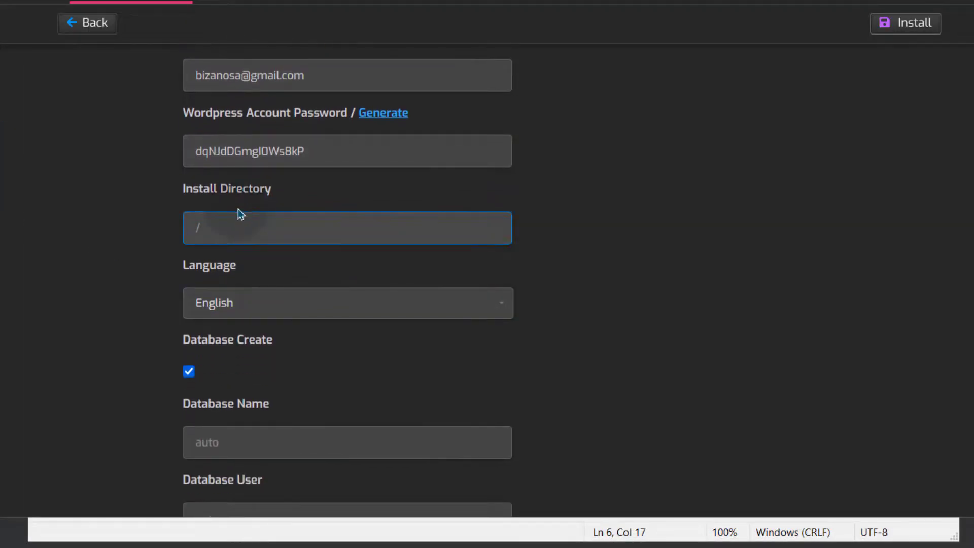
pyautogui.click(217, 225)
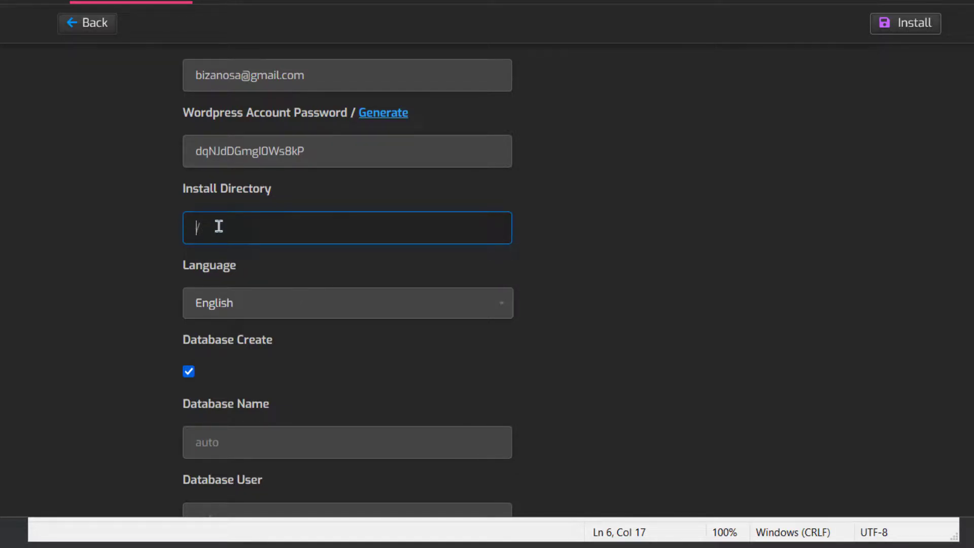
pyautogui.click(82, 303)
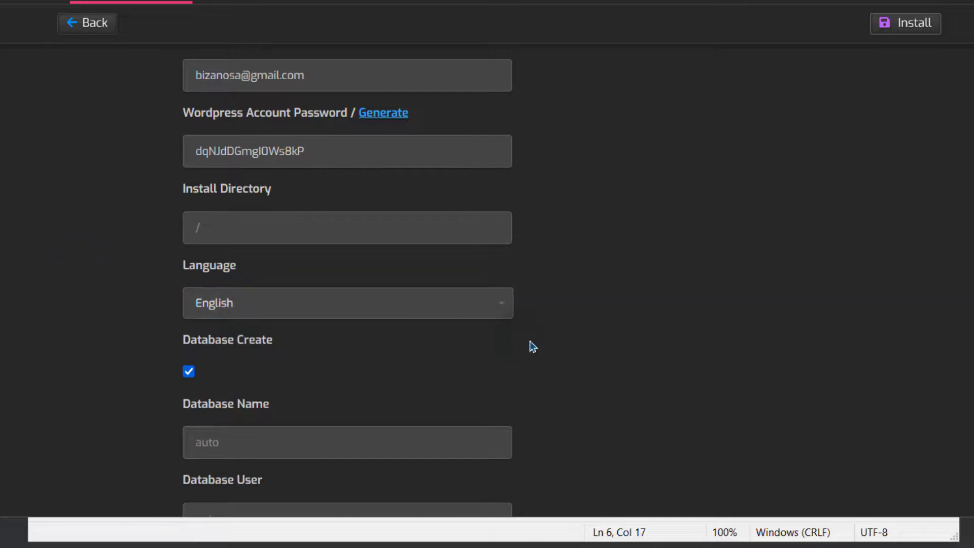
pyautogui.scroll(-2, 352, 330)
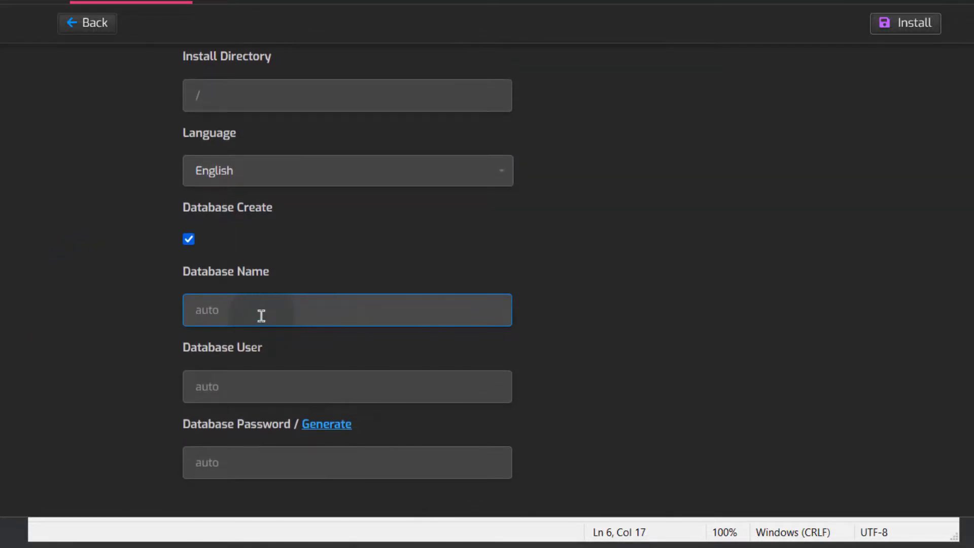
pyautogui.click(243, 306)
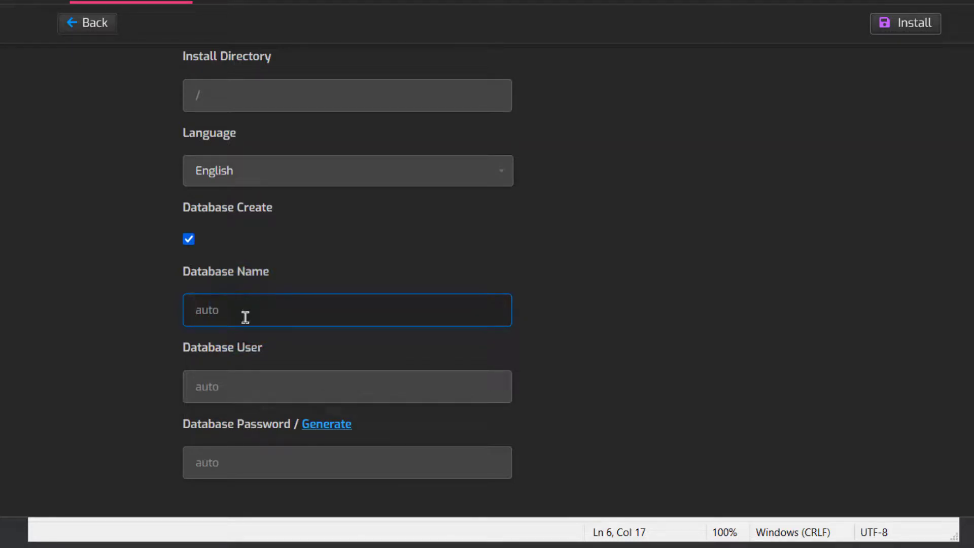
pyautogui.click(259, 394)
pyautogui.click(343, 459)
pyautogui.click(226, 466)
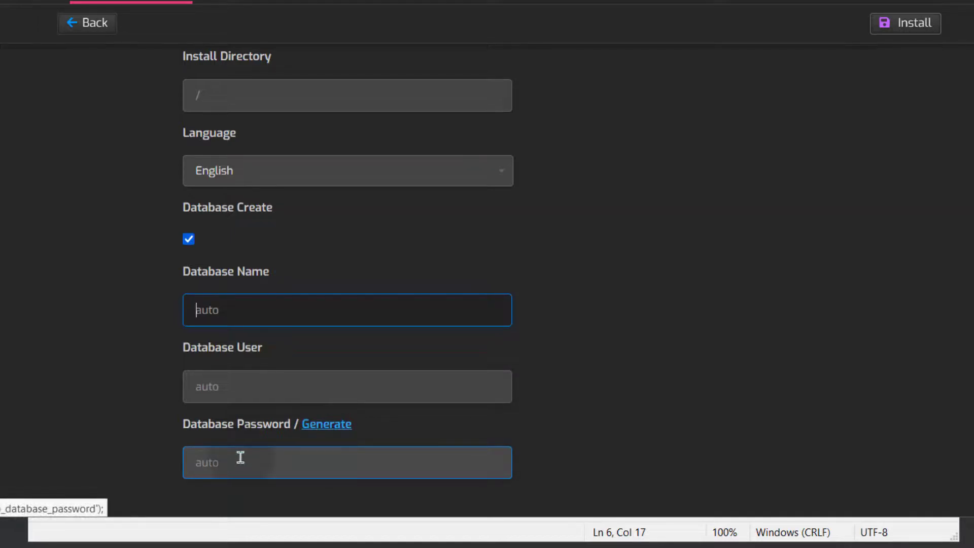
pyautogui.click(362, 425)
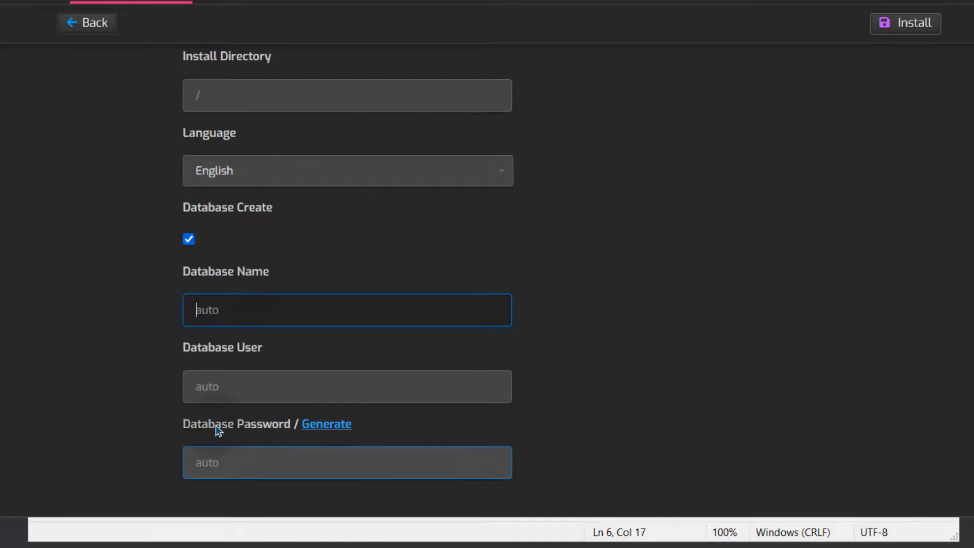
pyautogui.click(905, 24)
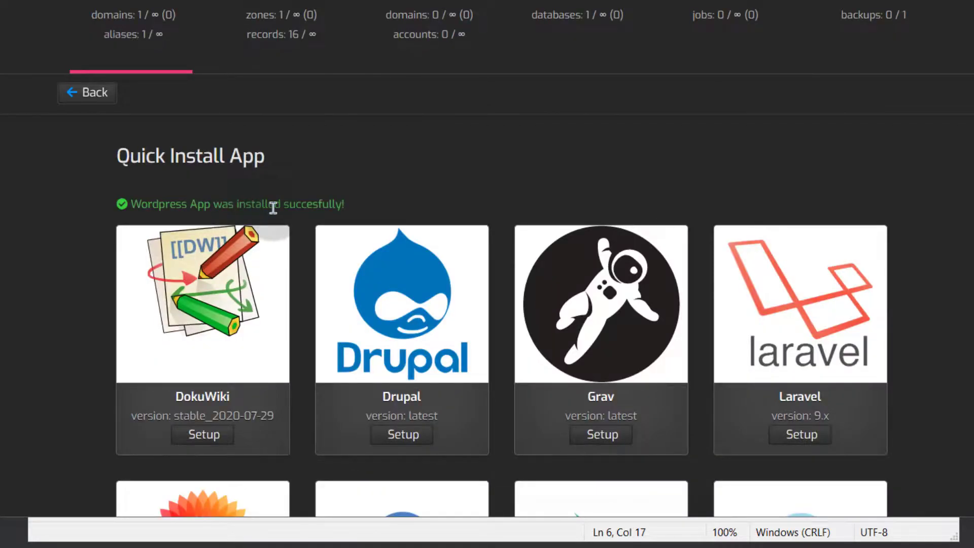
# Step: Review the 'Wordpress App was installed successfully' message on the Quick Install App page
pyautogui.scroll(-8, 284, 203)
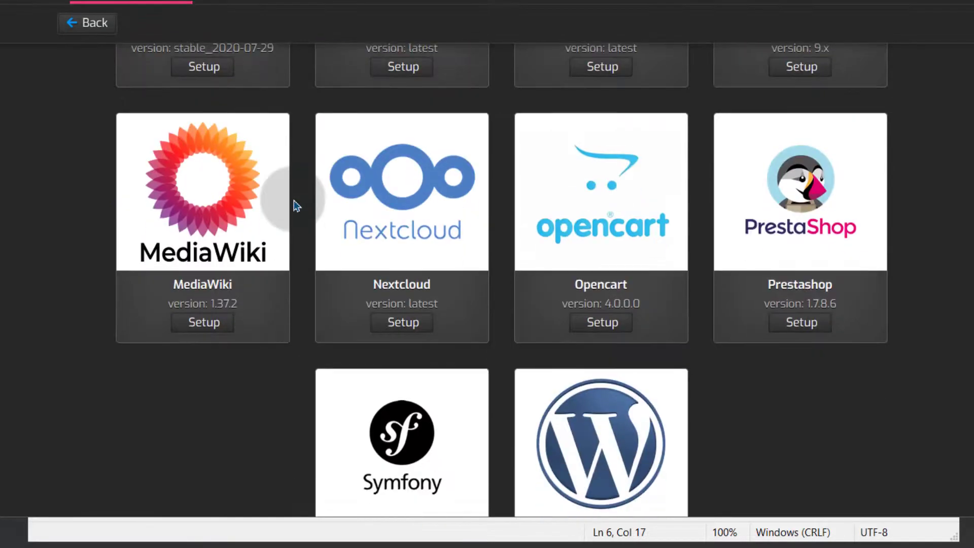
pyautogui.scroll(8, 289, 206)
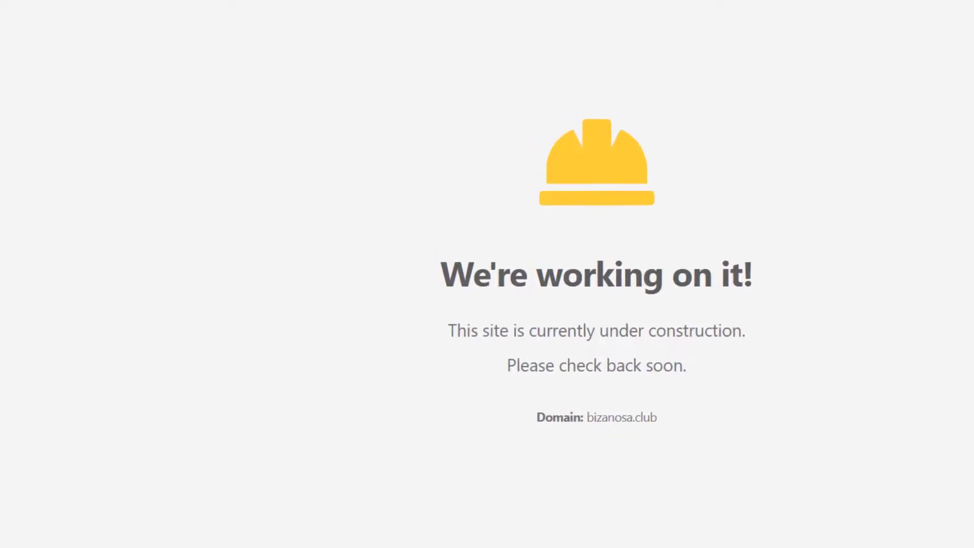
# Step: Reload bizanosa.club to see the new WordPress site, then go to /wp-admin
pyautogui.click(57, 17)
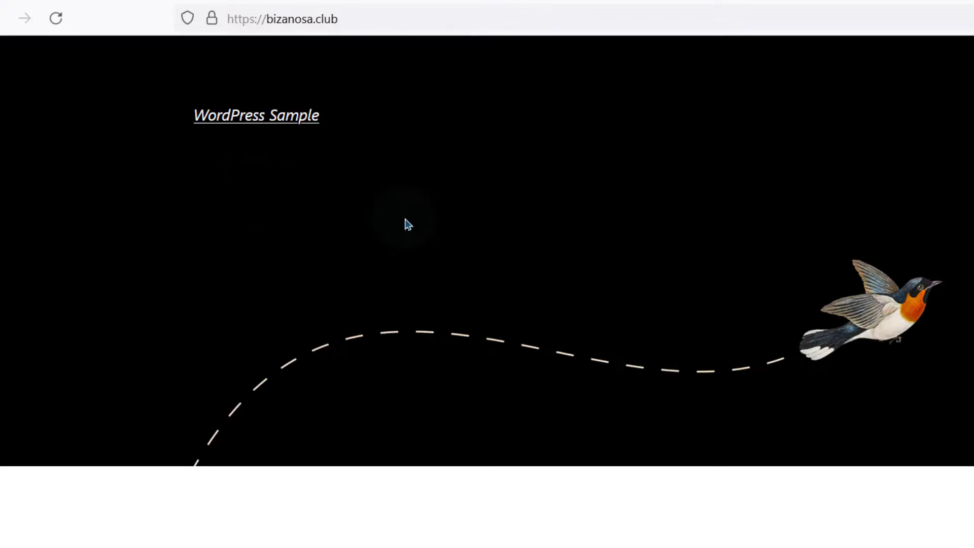
pyautogui.scroll(-5, 402, 223)
pyautogui.scroll(5, 363, 198)
pyautogui.click(347, 16)
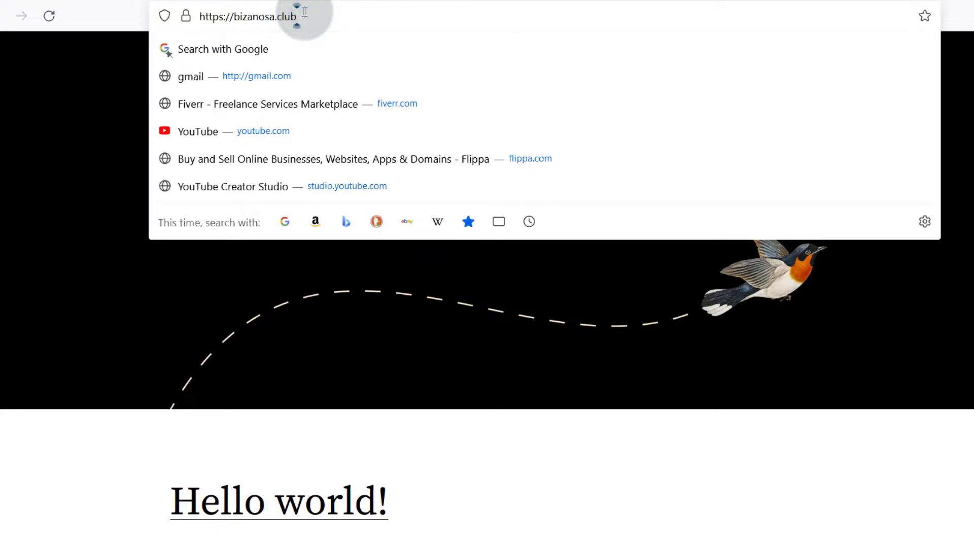
pyautogui.write('/w')
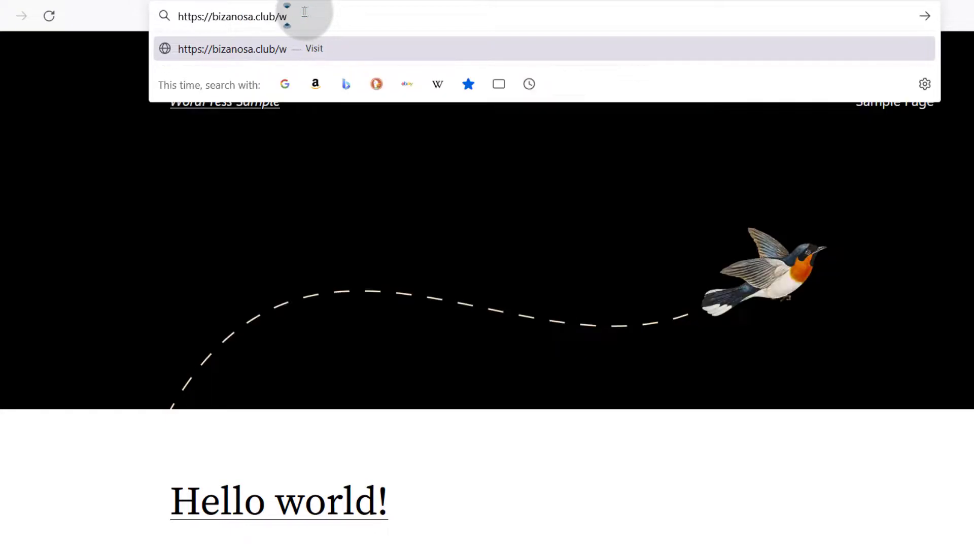
pyautogui.write('p-admin')
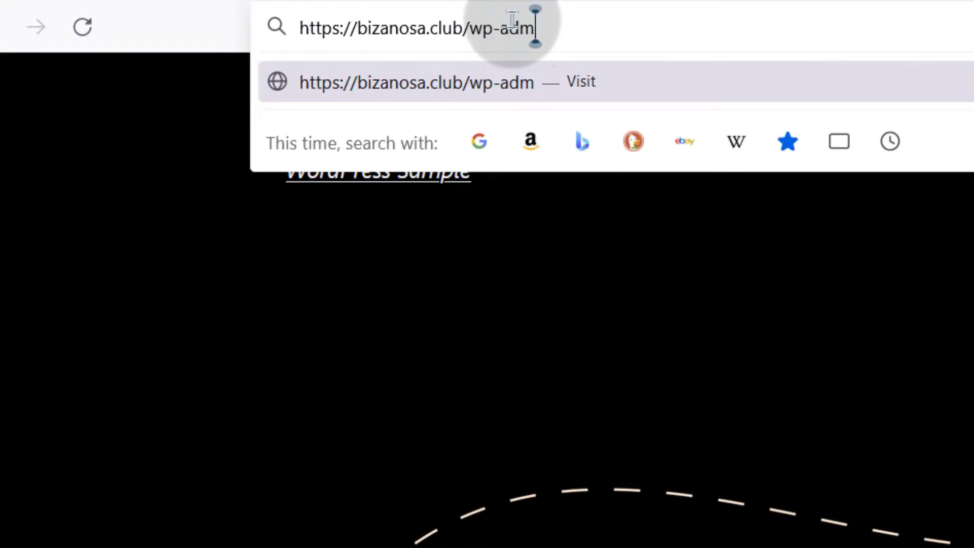
pyautogui.press('Return')
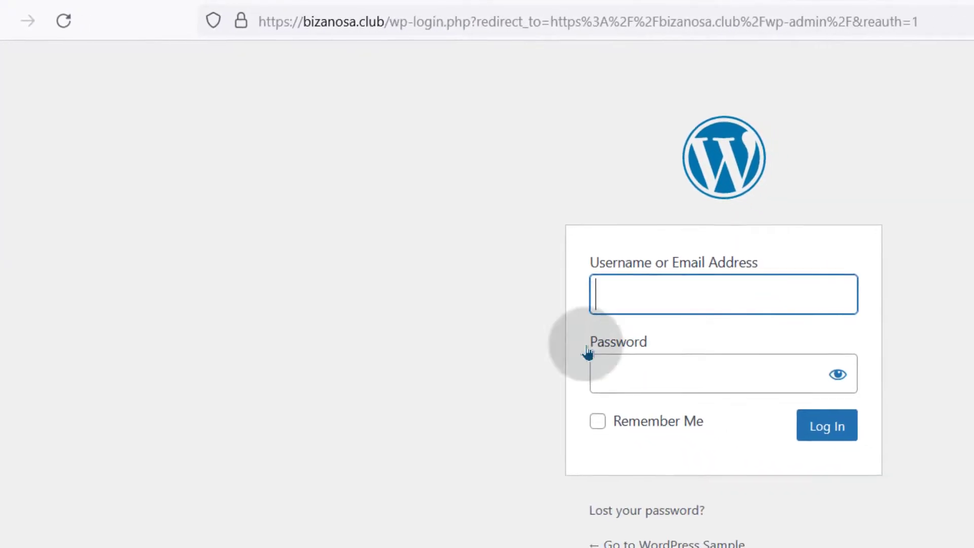
# Step: Log in as wpadmin with the saved password and Remember Me ticked
pyautogui.rightClick(628, 377)
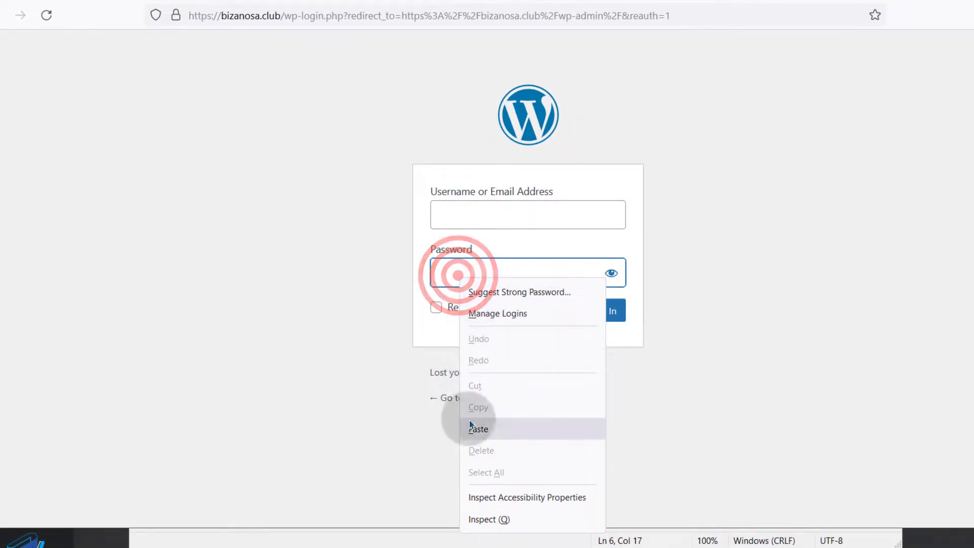
pyautogui.click(470, 429)
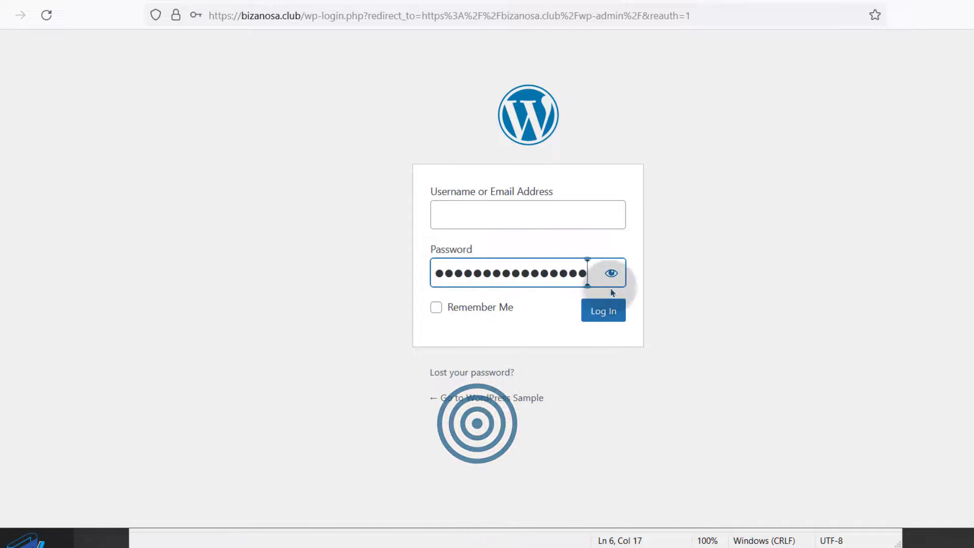
pyautogui.click(611, 273)
pyautogui.click(482, 203)
pyautogui.write('wpadmin')
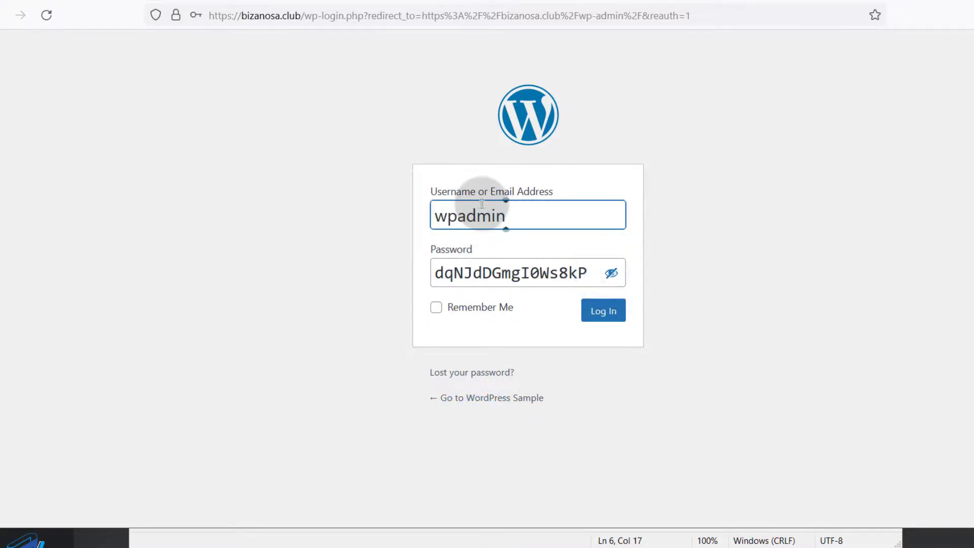
pyautogui.click(491, 306)
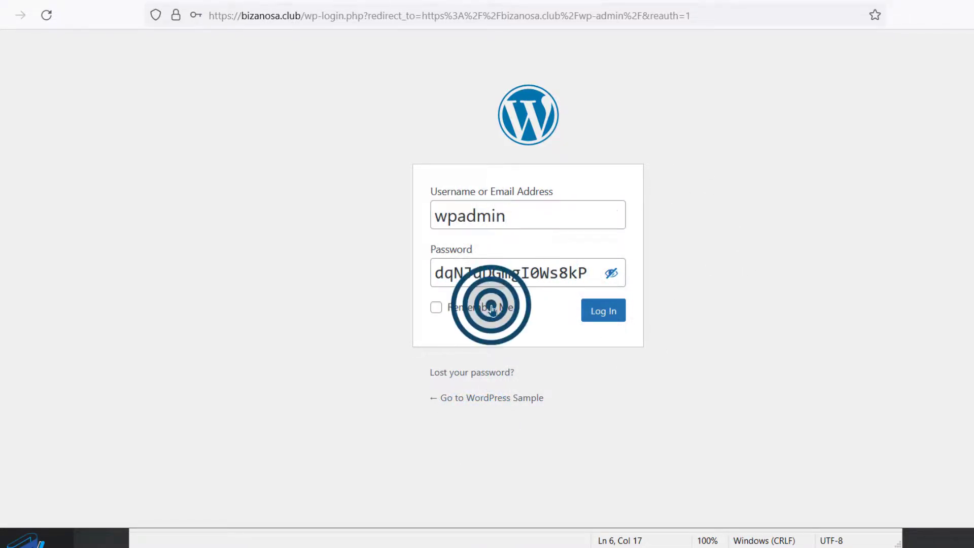
pyautogui.click(607, 308)
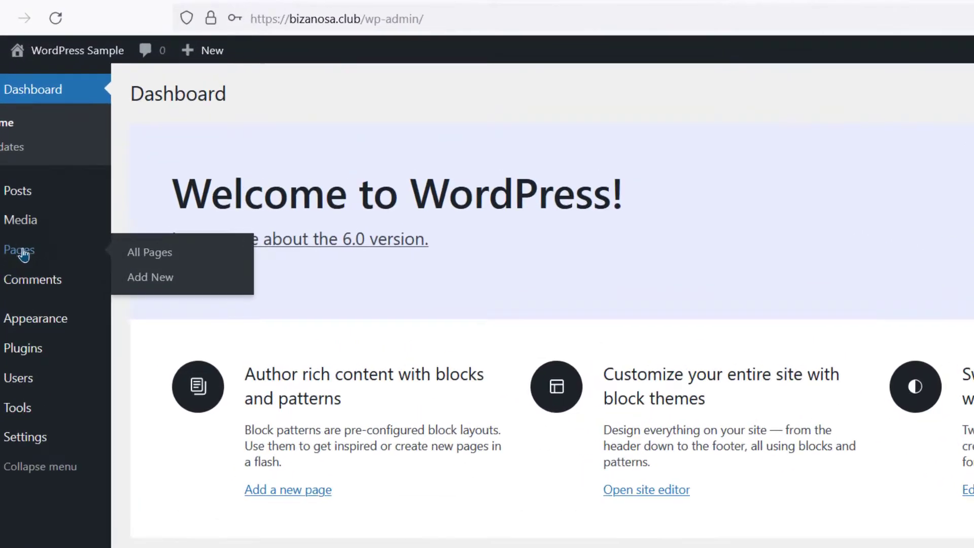
pyautogui.moveTo(23, 146)
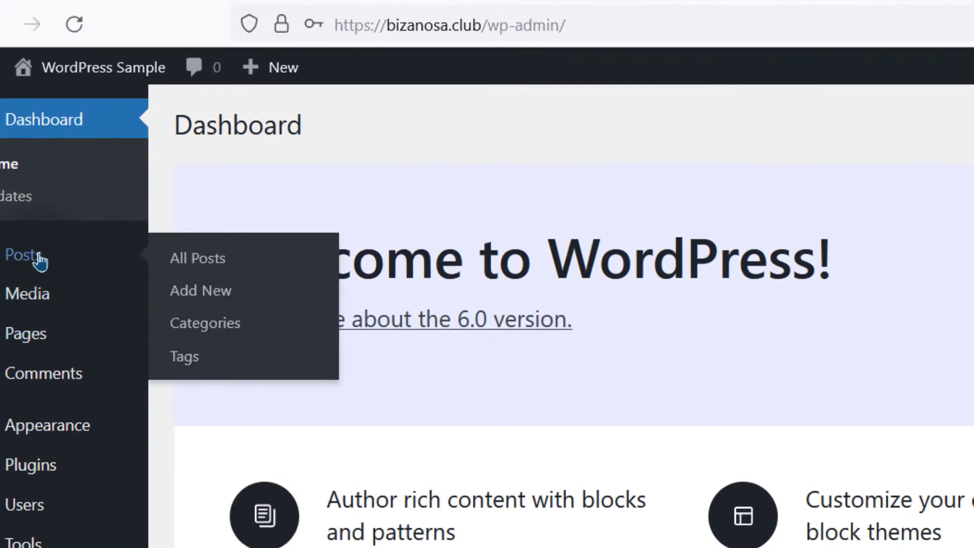
# Step: Create a new post and capitalise its title to 'Hestia CP is the best'
pyautogui.click(218, 297)
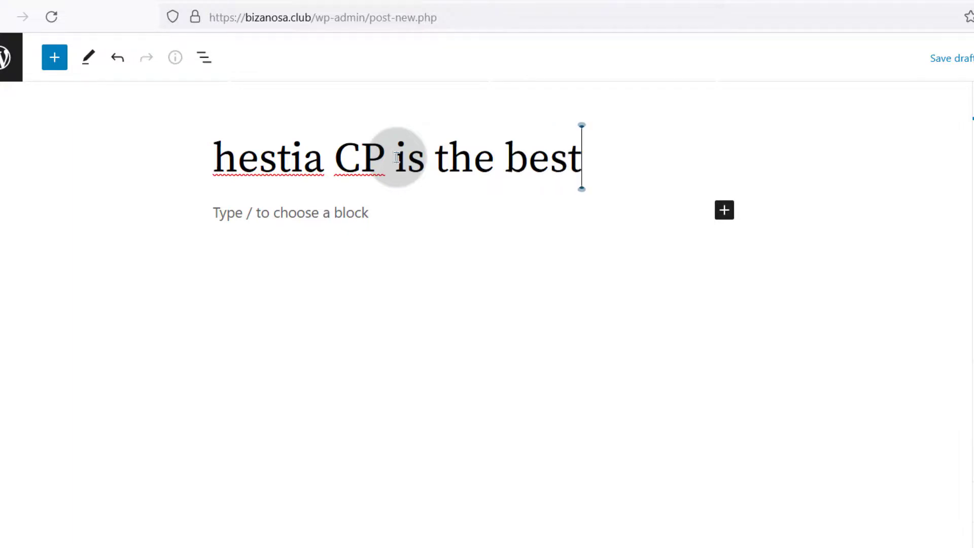
pyautogui.click(237, 157)
pyautogui.press('BackSpace')
pyautogui.write('H')
pyautogui.hotkey('ctrl', 'a')
pyautogui.hotkey('ctrl', 'c')
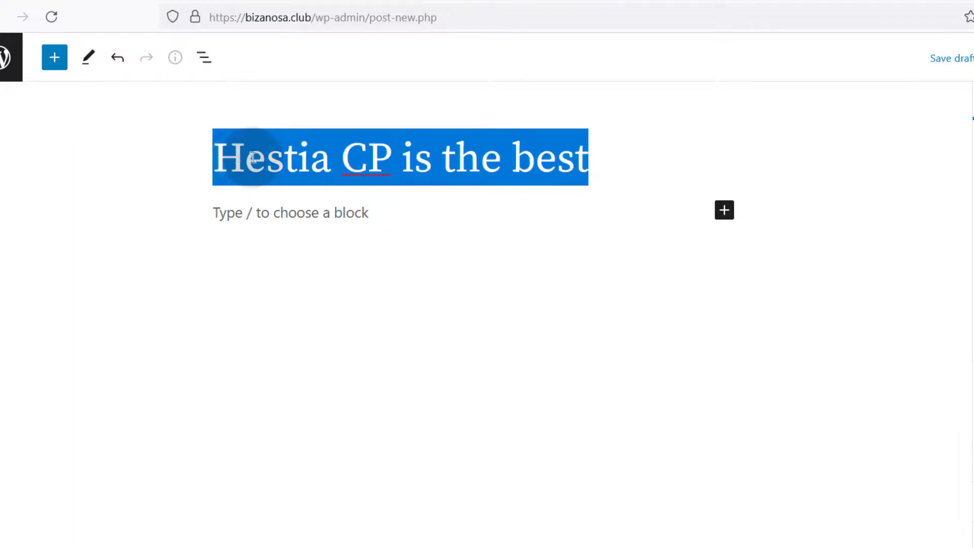
# Step: Fill the body with two pasted paragraphs, a matching ## heading, and another paragraph
pyautogui.click(298, 217)
pyautogui.hotkey('ctrl', 'v')
pyautogui.hotkey('ctrl', 'v')
pyautogui.hotkey('ctrl', 'v')
pyautogui.hotkey('ctrl', 'v')
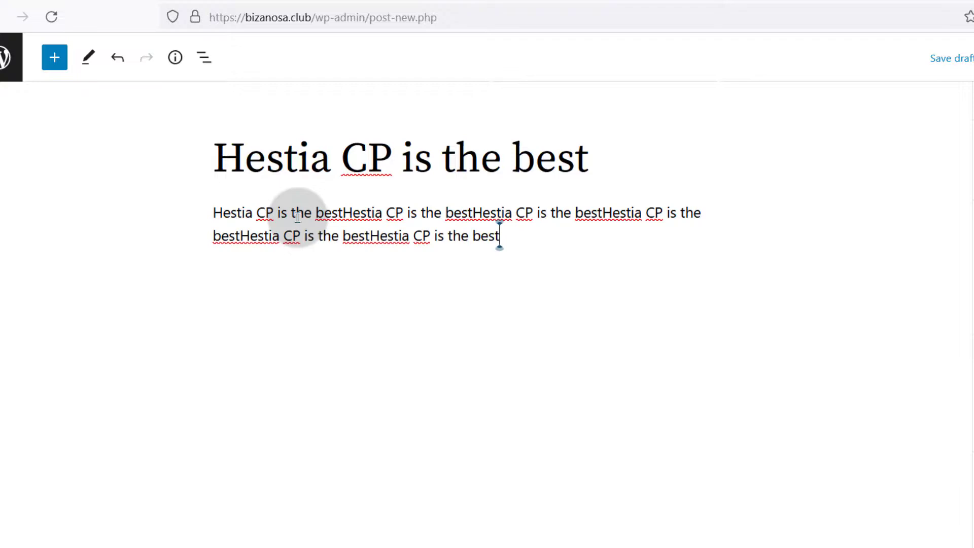
pyautogui.hotkey('ctrl', 'v')
pyautogui.hotkey('ctrl', 'v')
pyautogui.hotkey('ctrl', 'v')
pyautogui.hotkey('ctrl', 'v')
pyautogui.hotkey('ctrl', 'v')
pyautogui.hotkey('ctrl', 'v')
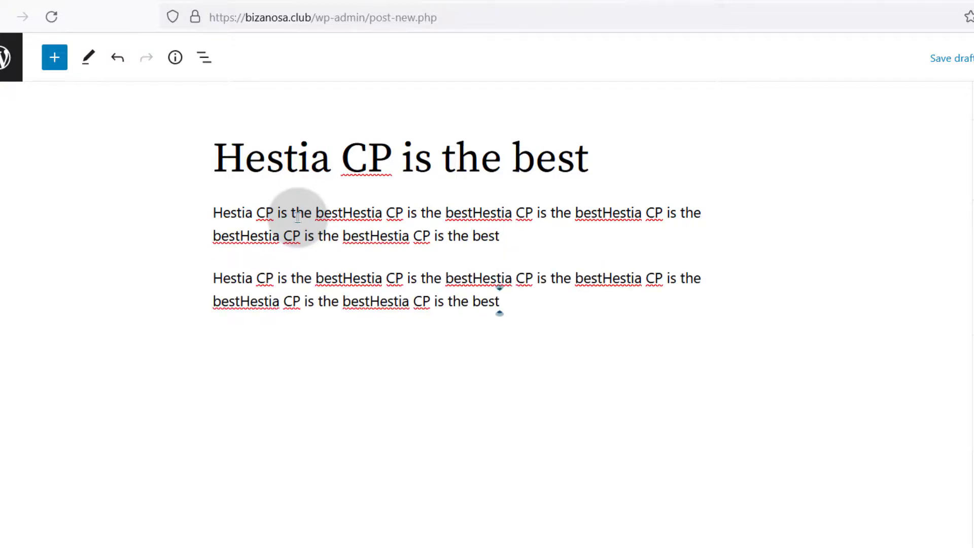
pyautogui.press('Return')
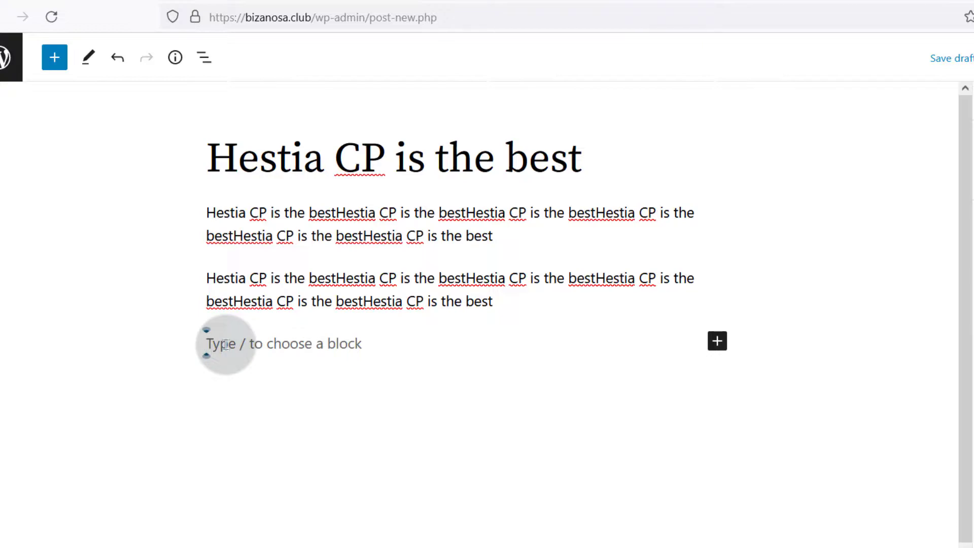
pyautogui.write('##')
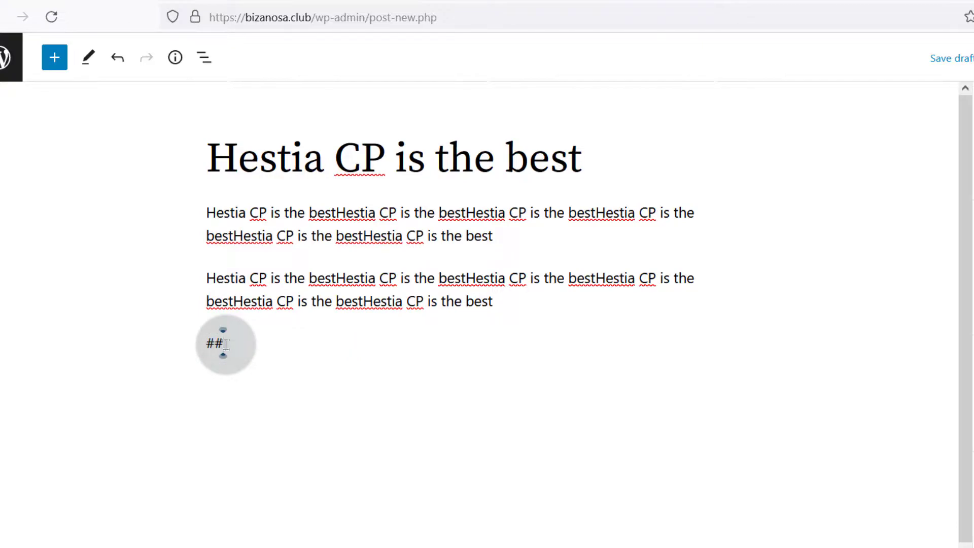
pyautogui.hotkey('ctrl', 'v')
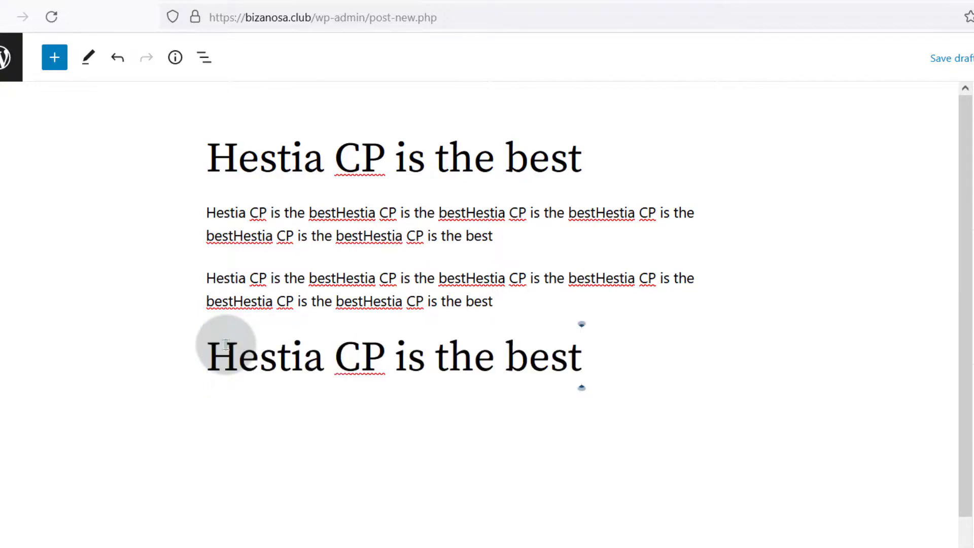
pyautogui.press('Return')
pyautogui.hotkey('ctrl', 'v')
pyautogui.hotkey('ctrl', 'v')
pyautogui.hotkey('ctrl', 'v')
pyautogui.hotkey('ctrl', 'v')
pyautogui.hotkey('ctrl', 'v')
pyautogui.hotkey('ctrl', 'v')
pyautogui.hotkey('ctrl', 'v')
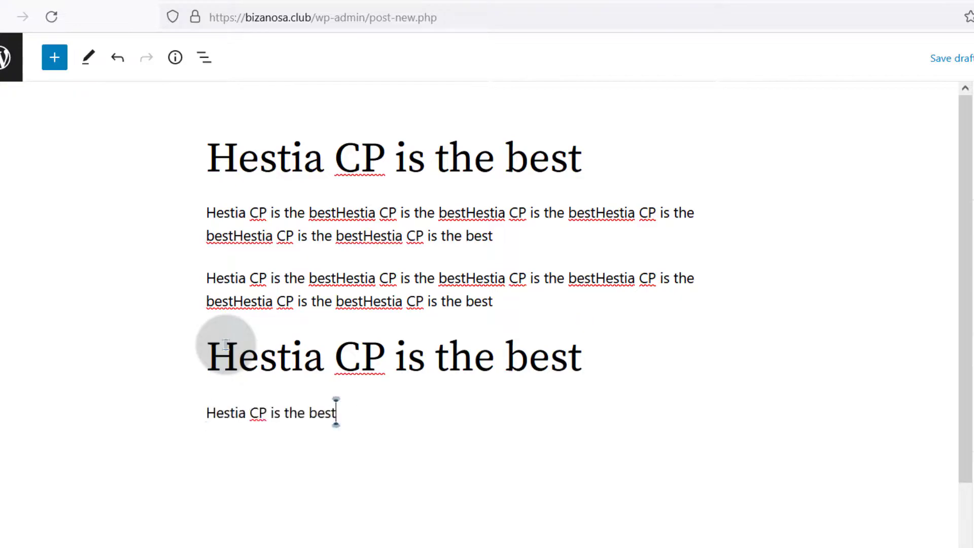
pyautogui.press('Return')
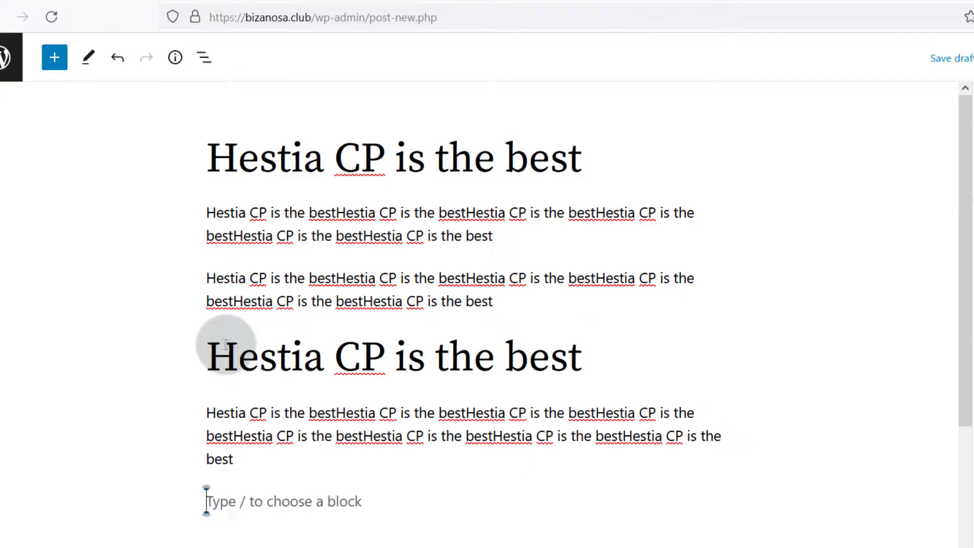
# Step: Insert a Buttons block labelled 'Hestia CP is the best'
pyautogui.write('/')
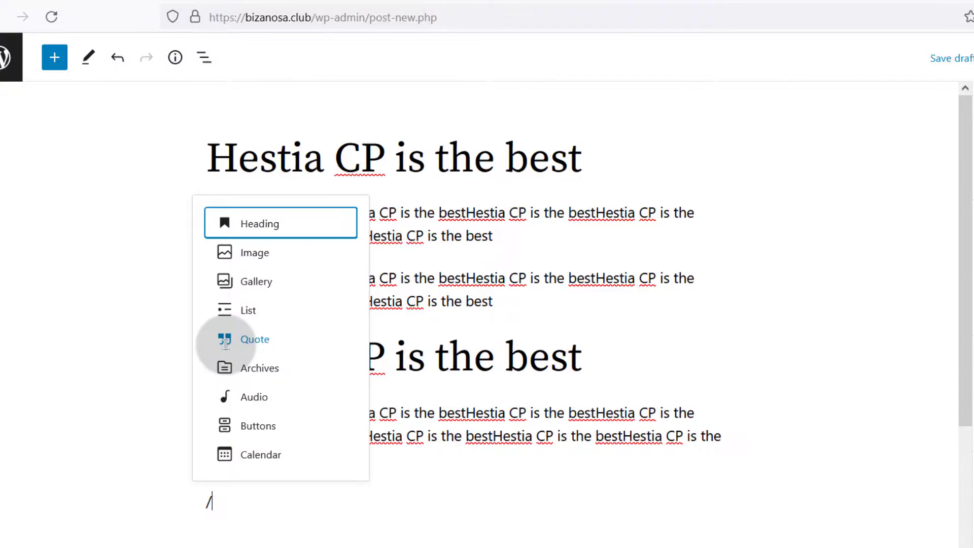
pyautogui.write('but')
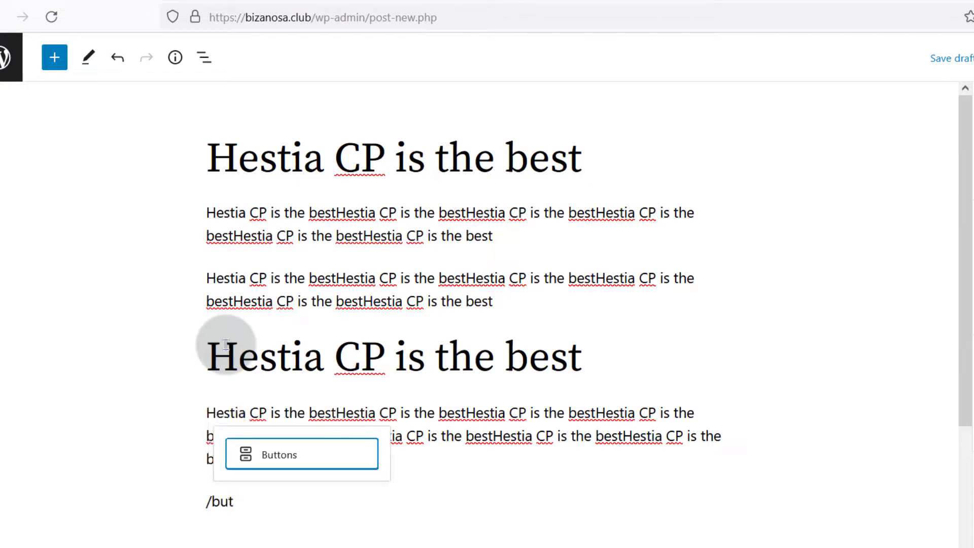
pyautogui.press('Return')
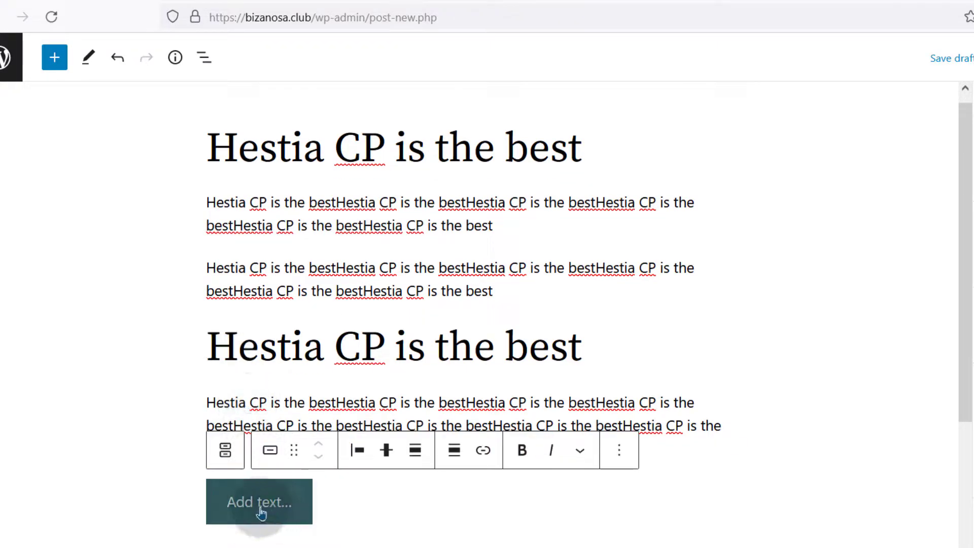
pyautogui.click(261, 510)
pyautogui.hotkey('ctrl', 'v')
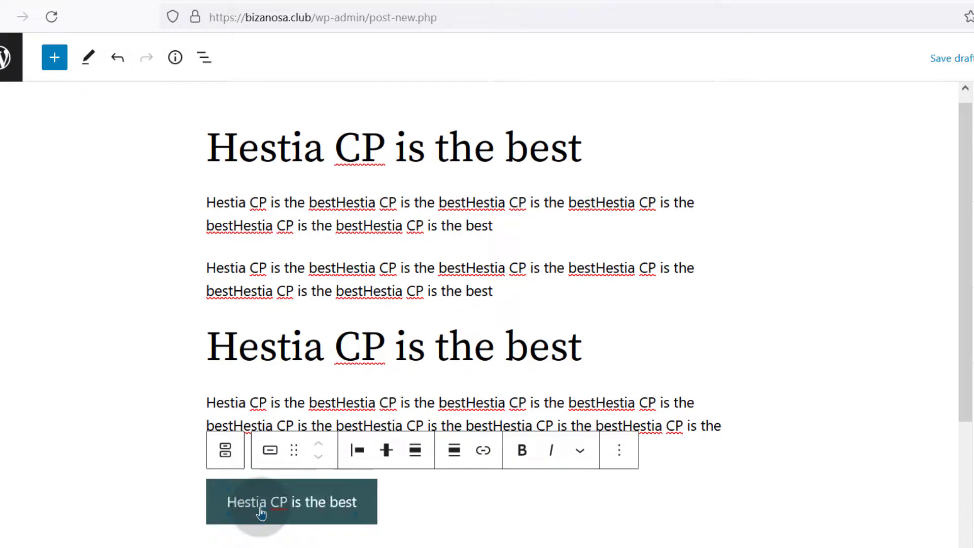
pyautogui.click(482, 450)
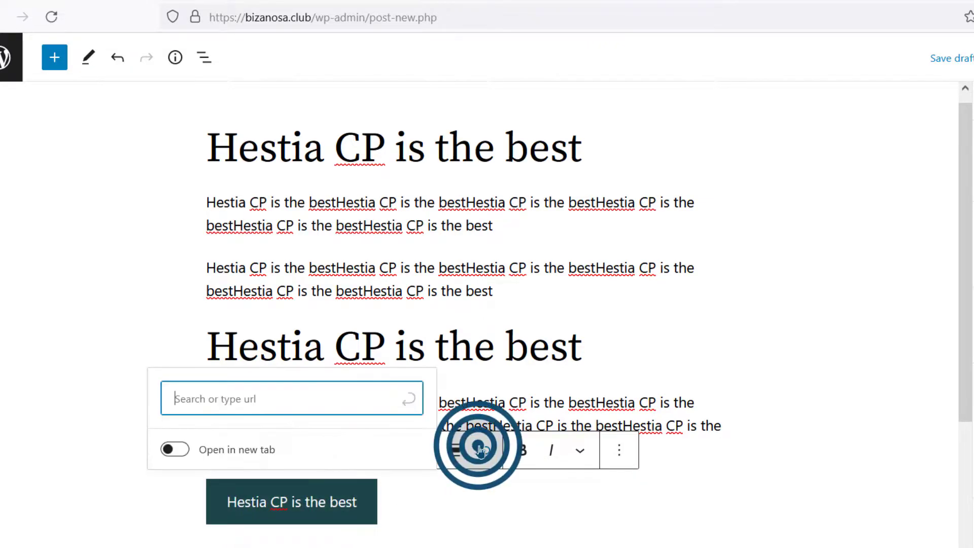
pyautogui.click(284, 396)
pyautogui.write('hestiacp')
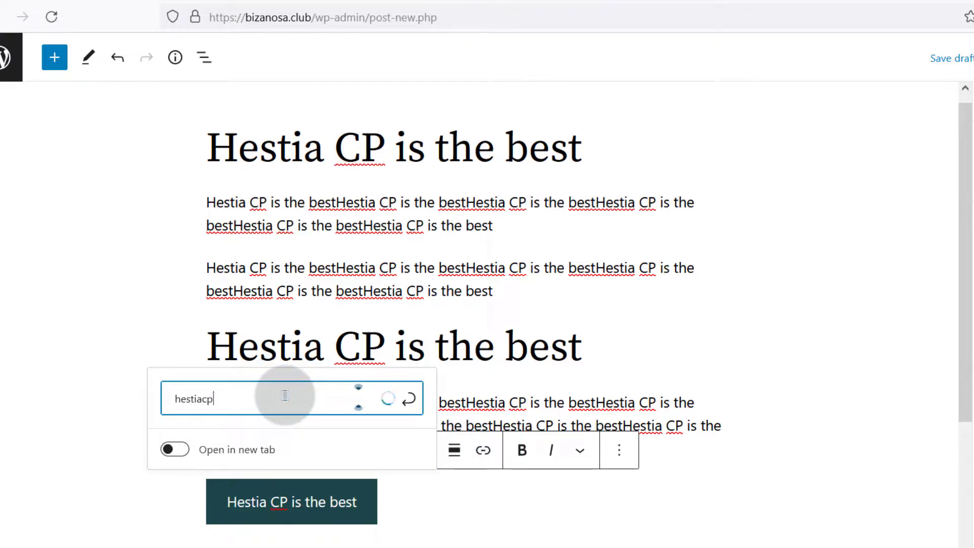
pyautogui.write('.com')
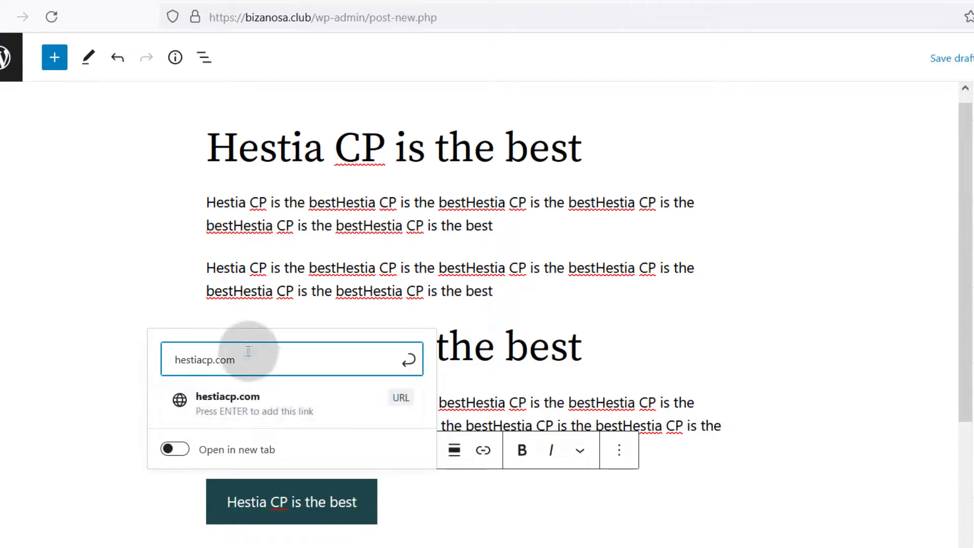
pyautogui.tripleClick(246, 352)
pyautogui.click(175, 357)
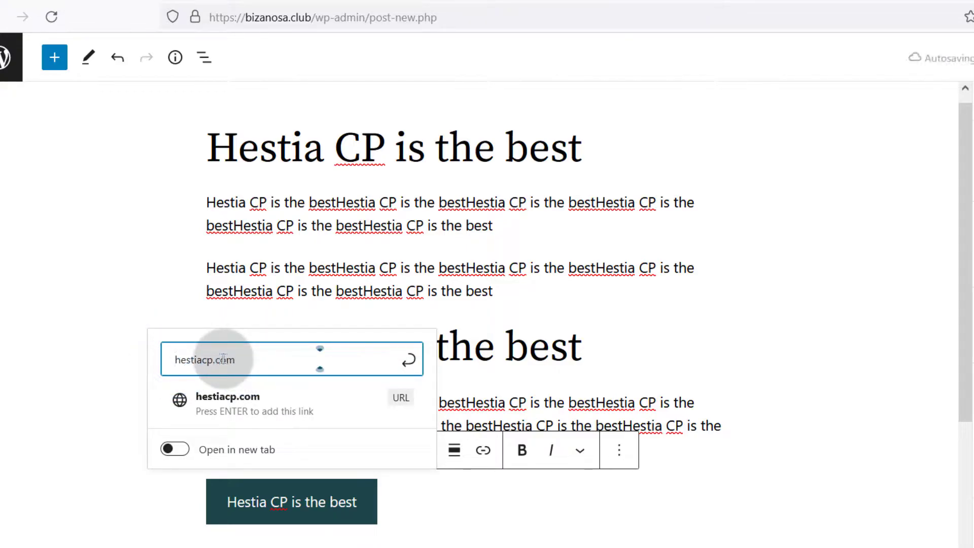
pyautogui.write('https')
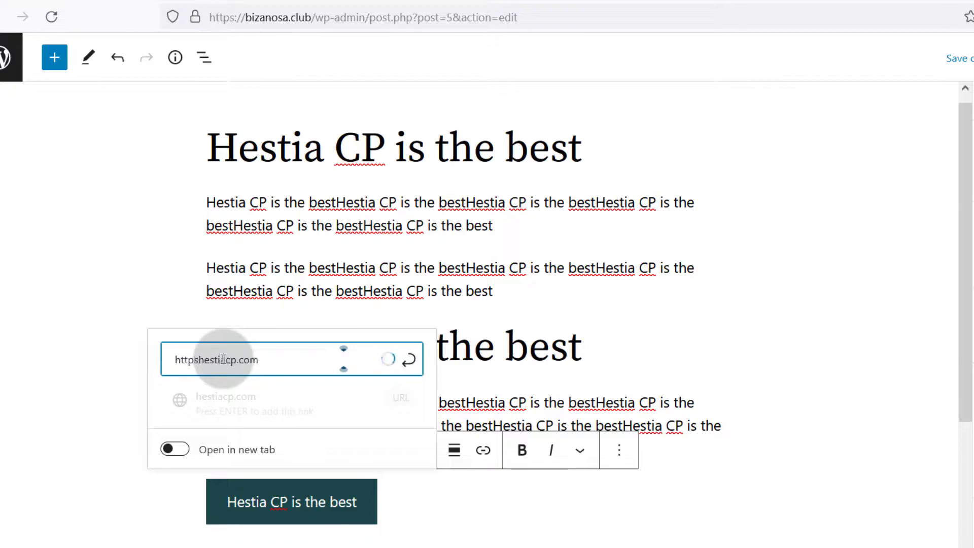
pyautogui.write('://')
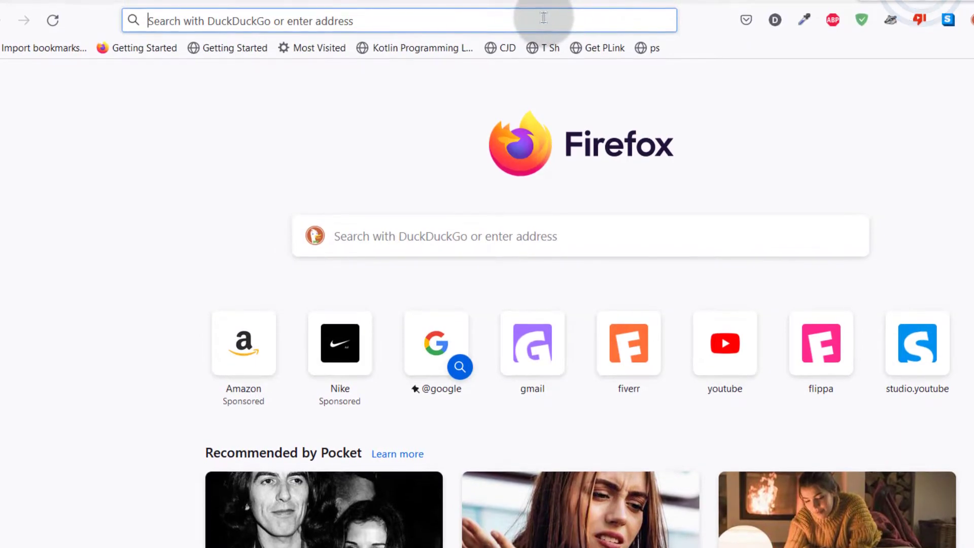
pyautogui.rightClick(543, 18)
pyautogui.click(576, 160)
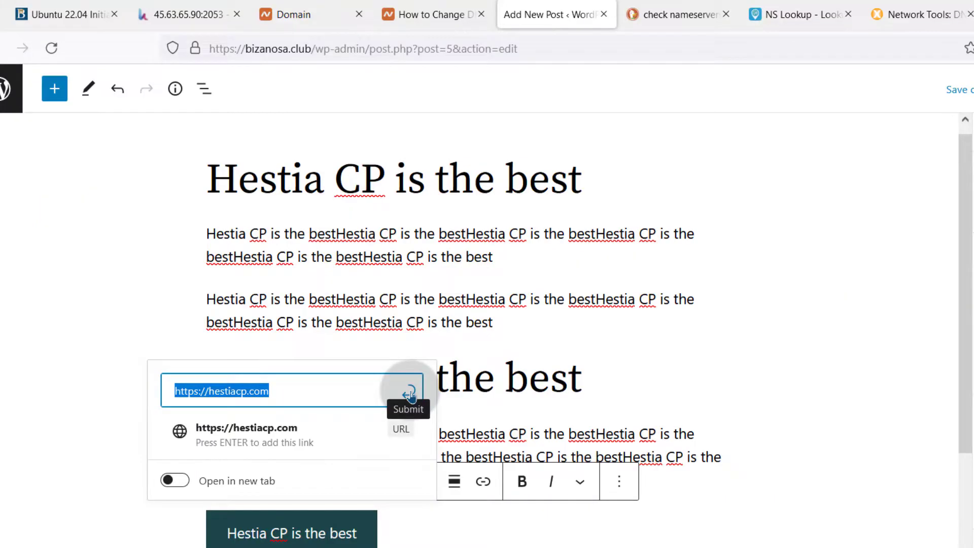
pyautogui.click(410, 395)
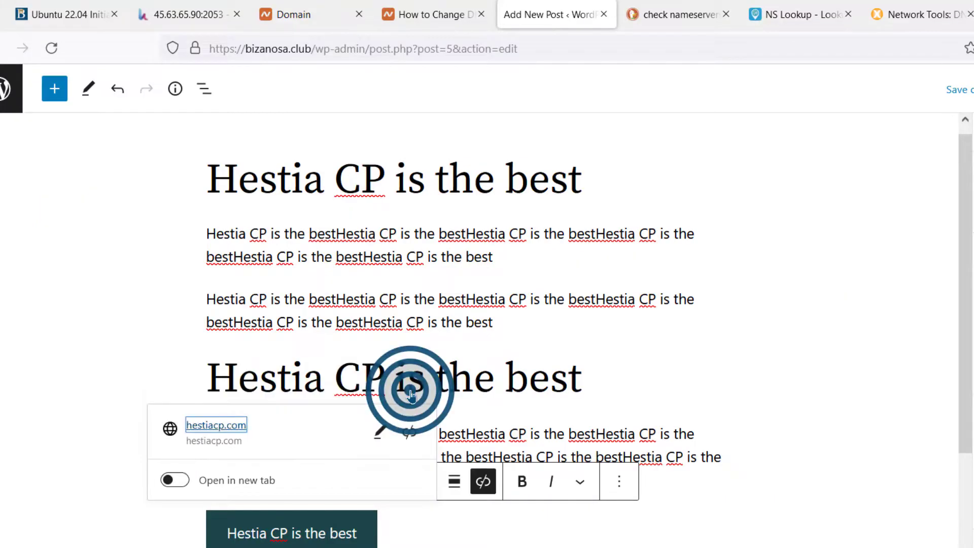
pyautogui.click(175, 480)
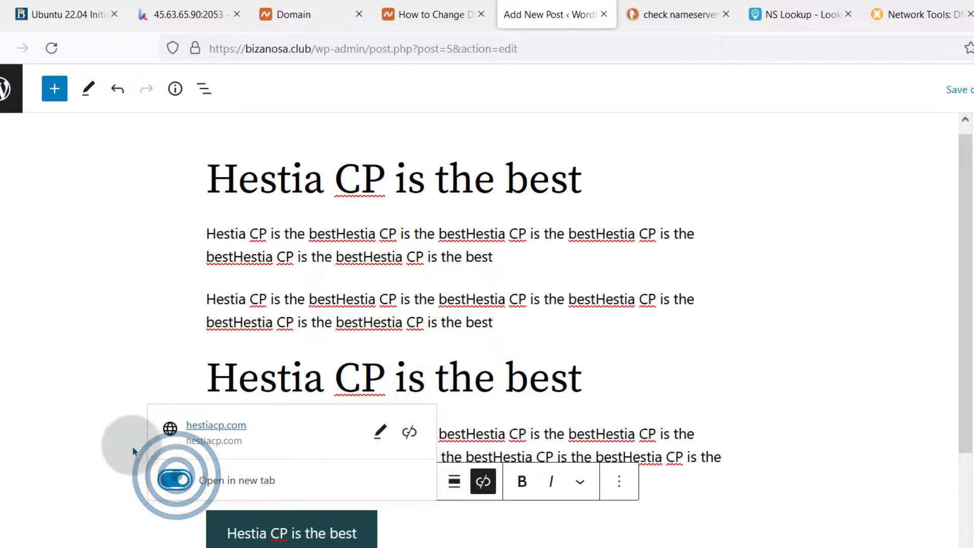
pyautogui.click(716, 377)
pyautogui.scroll(-4, 723, 479)
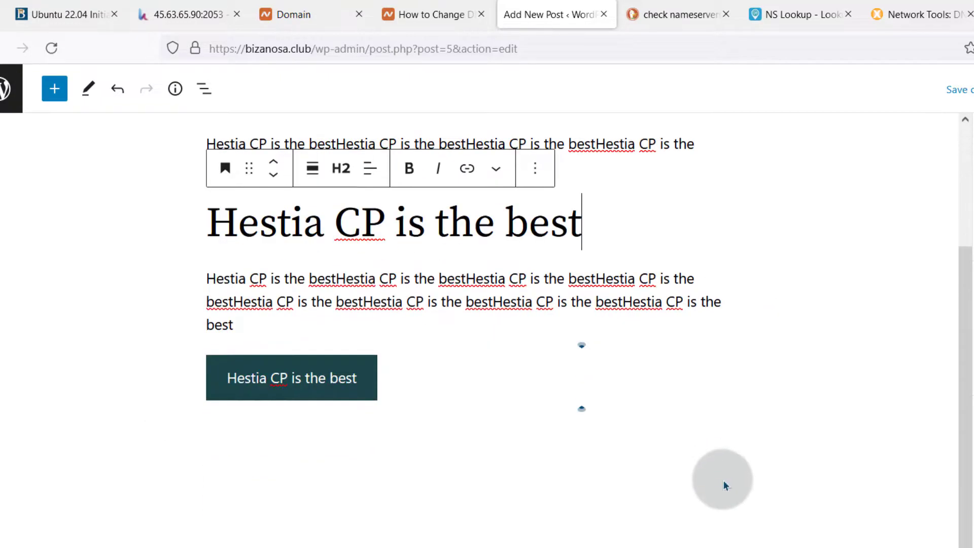
pyautogui.scroll(5, 894, 222)
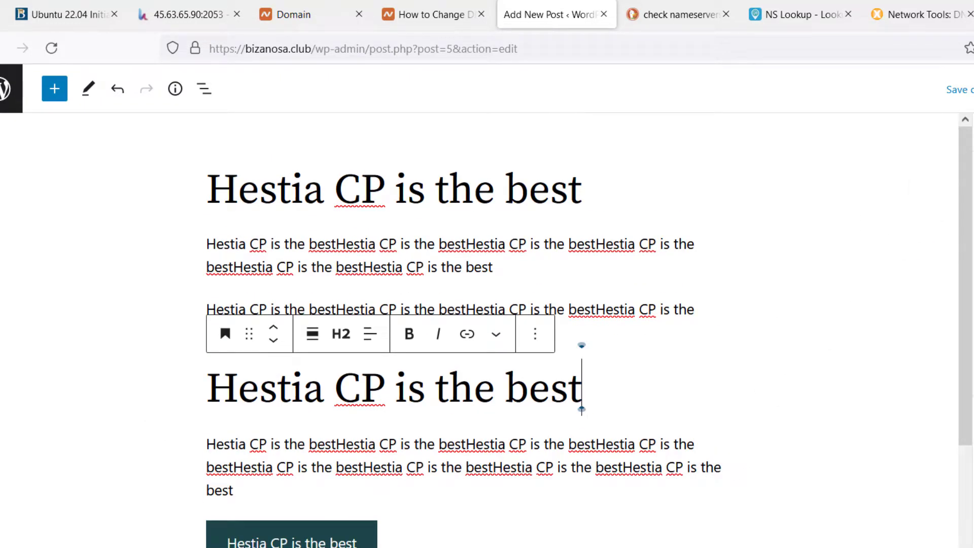
pyautogui.moveTo(566, 286)
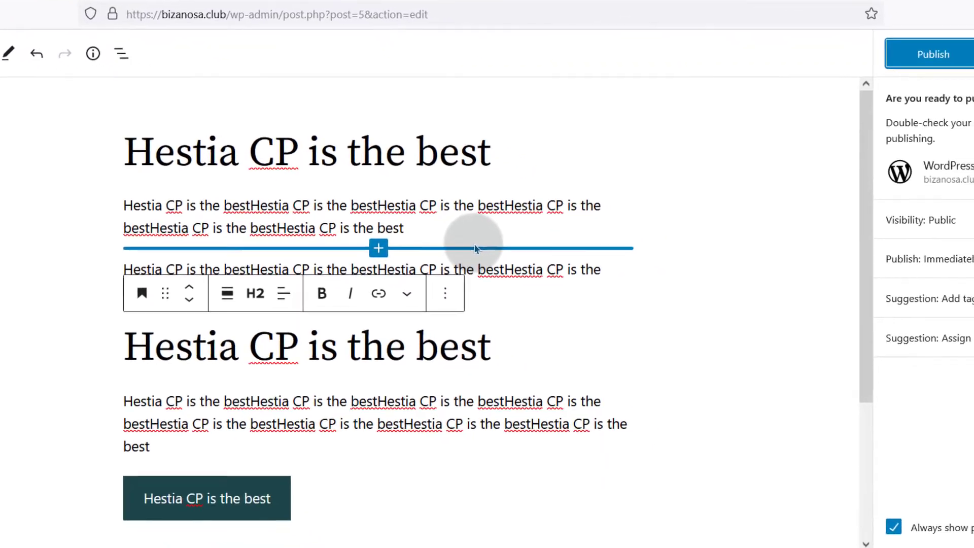
pyautogui.click(933, 56)
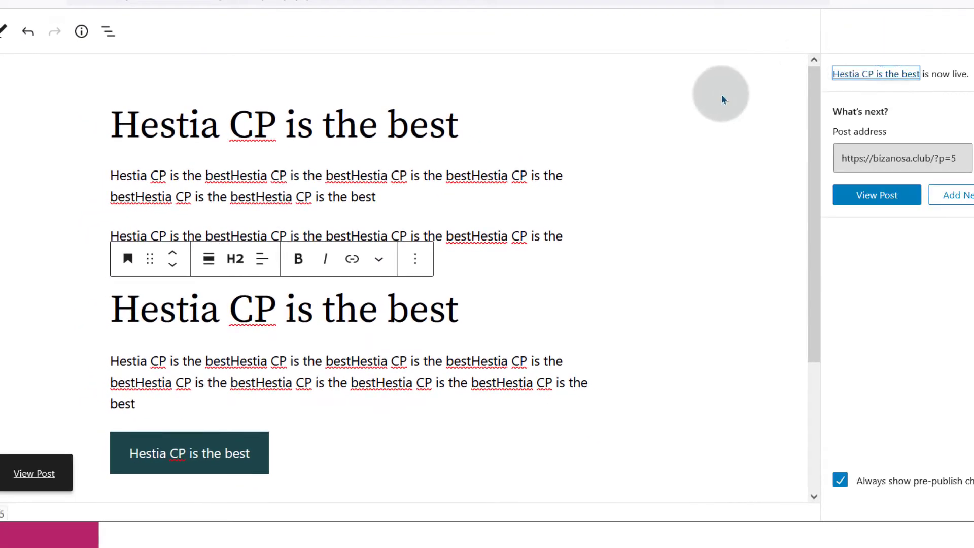
pyautogui.rightClick(34, 473)
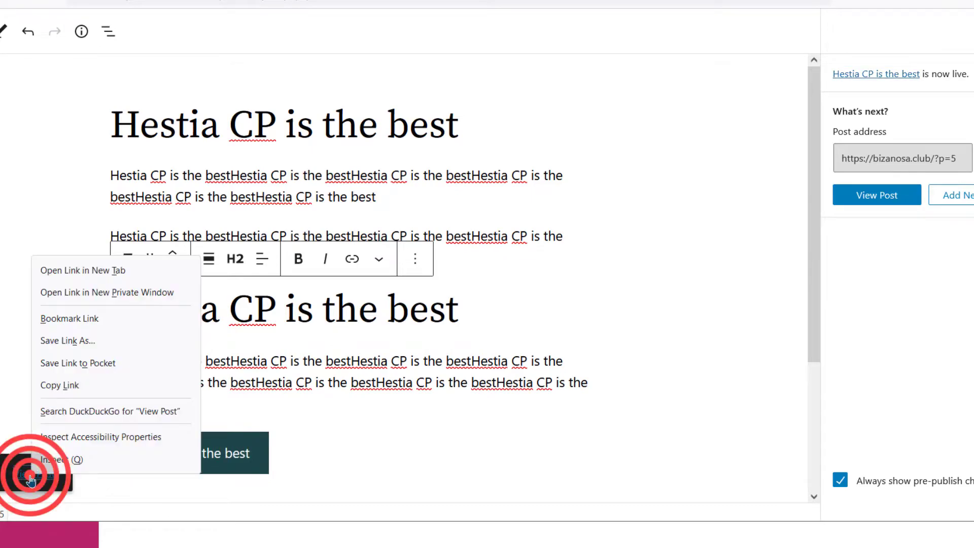
pyautogui.click(102, 271)
pyautogui.click(453, 1)
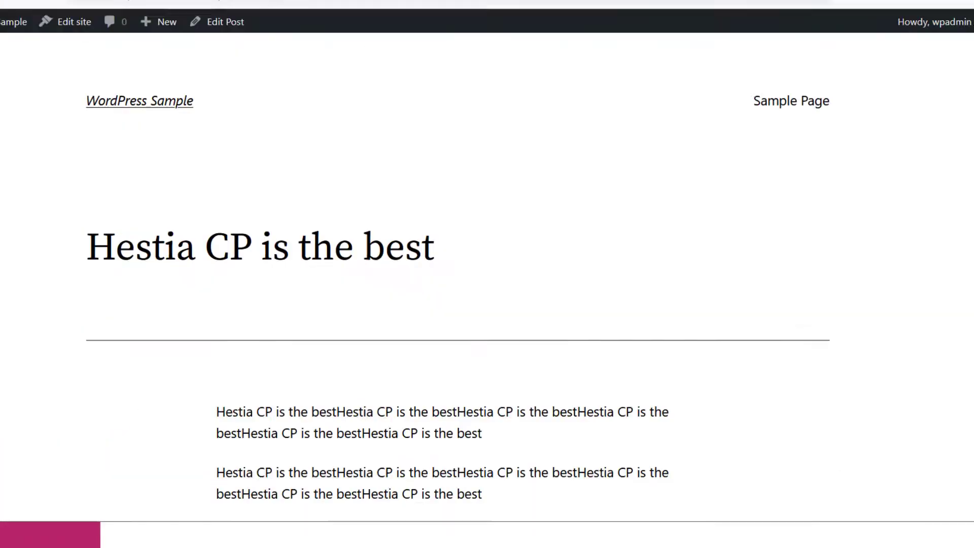
pyautogui.moveTo(312, 7); pyautogui.dragTo(290, 3)
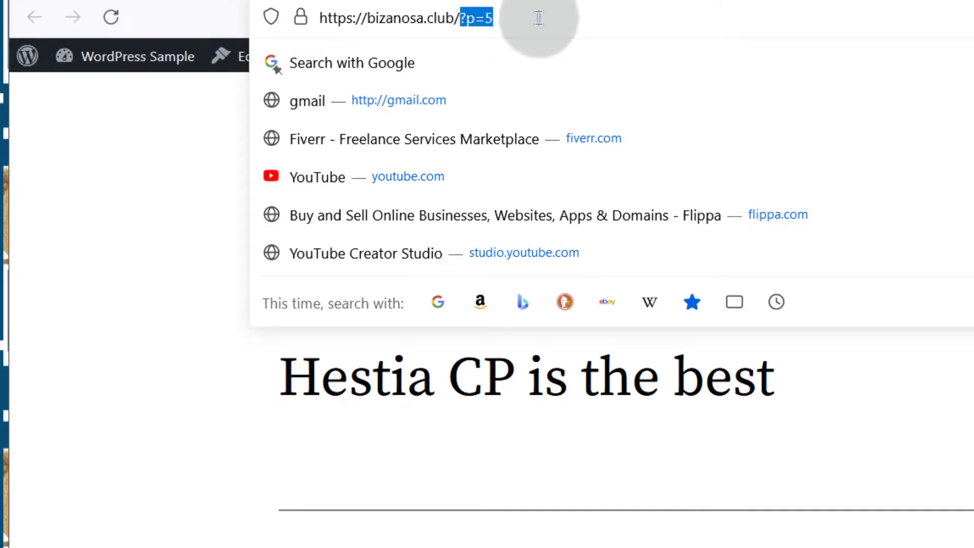
pyautogui.click(460, 11)
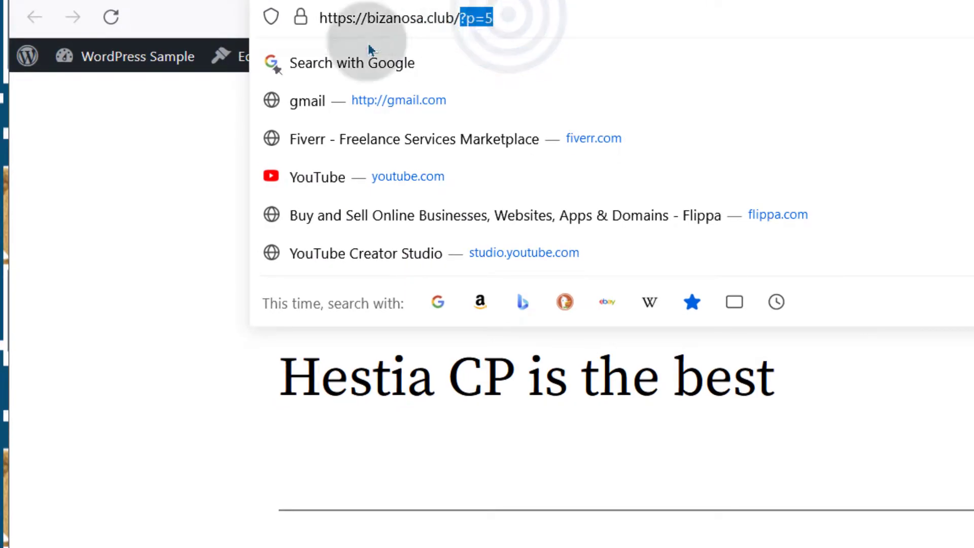
pyautogui.click(130, 346)
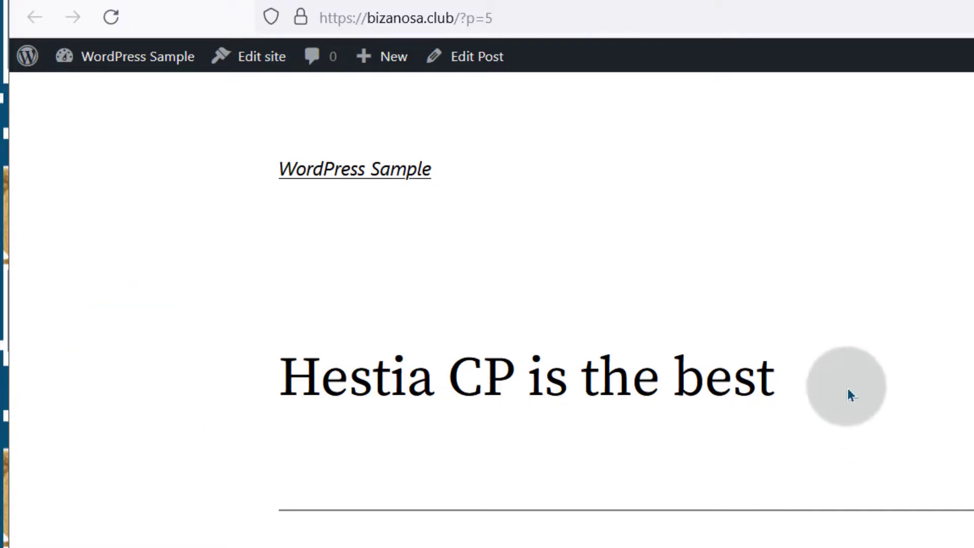
# Step: Switch the permalink structure to Post name (/%postname%/) and save the change
pyautogui.click(688, 0)
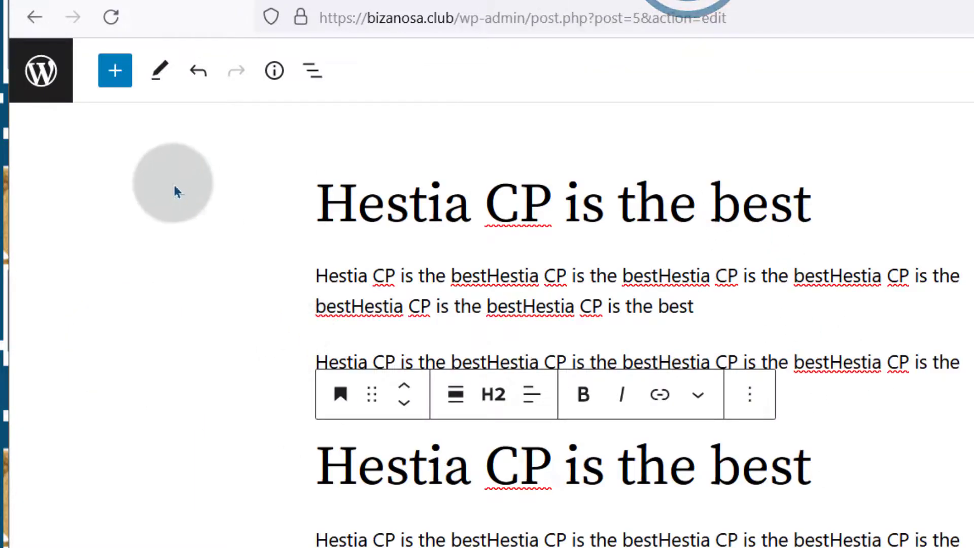
pyautogui.click(40, 71)
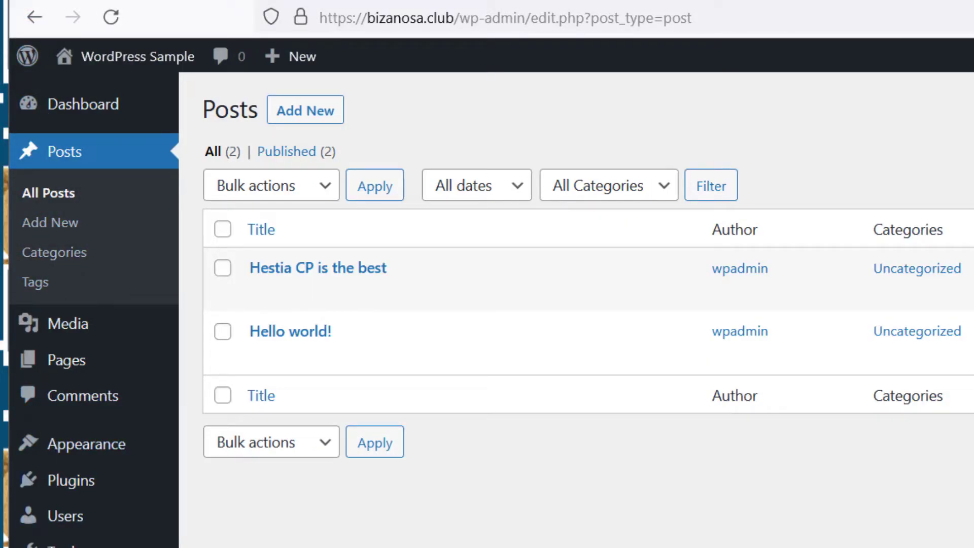
pyautogui.moveTo(52, 450)
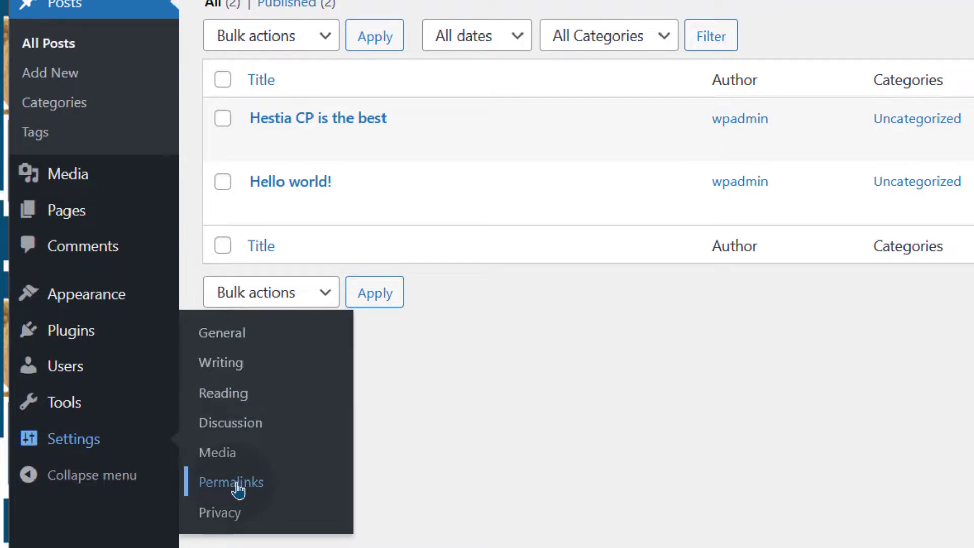
pyautogui.click(237, 485)
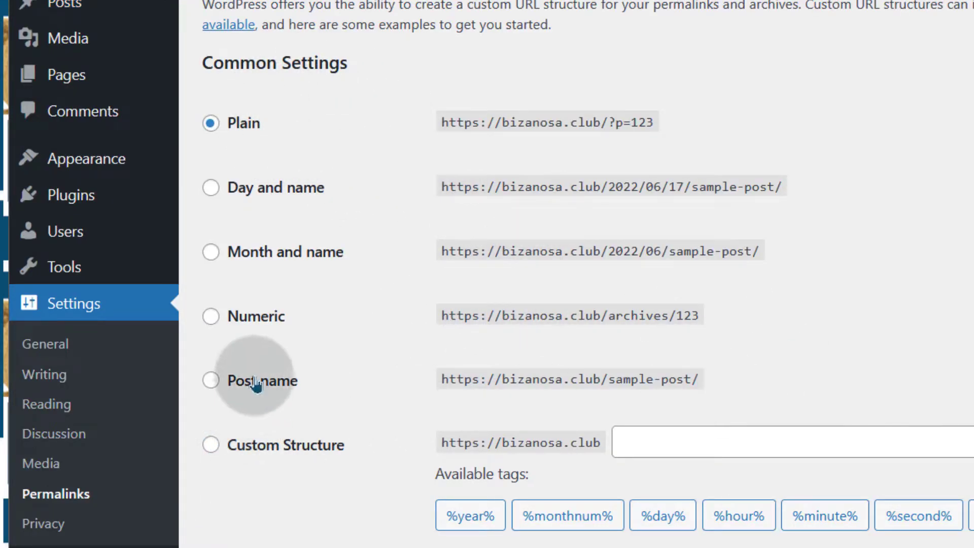
pyautogui.click(256, 384)
pyautogui.scroll(-5, 948, 223)
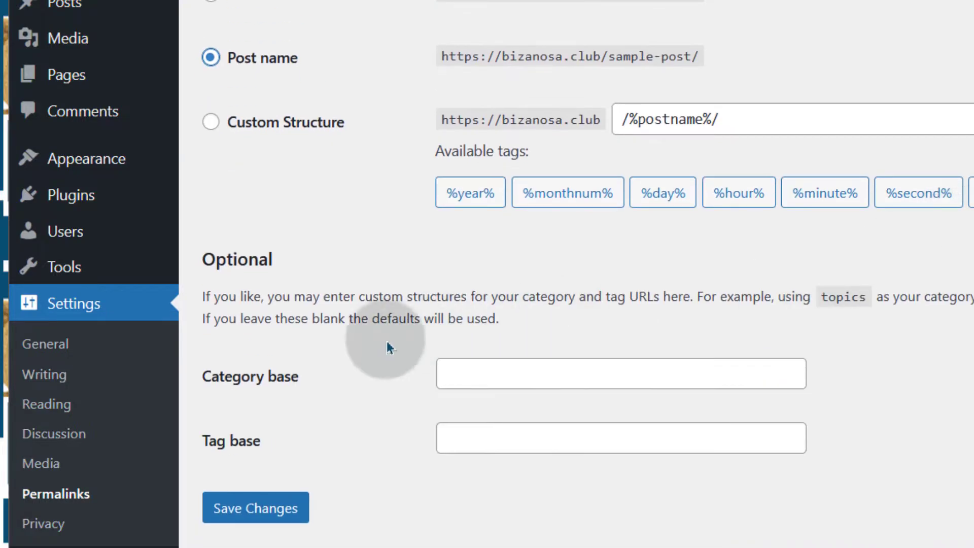
pyautogui.click(256, 507)
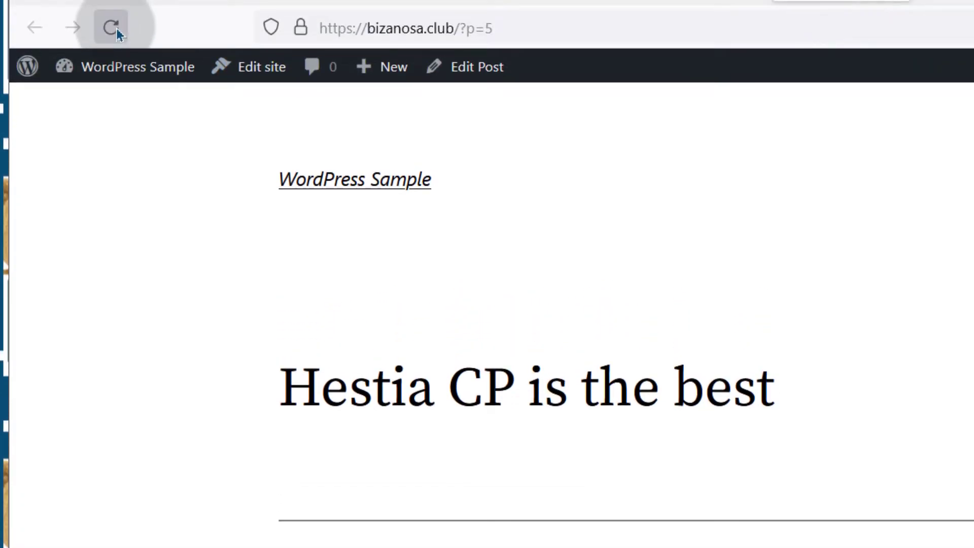
# Step: Reload the post at bizanosa.club/hestia-cp-is-the-best/, review it, and select the domain in the address bar
pyautogui.click(115, 28)
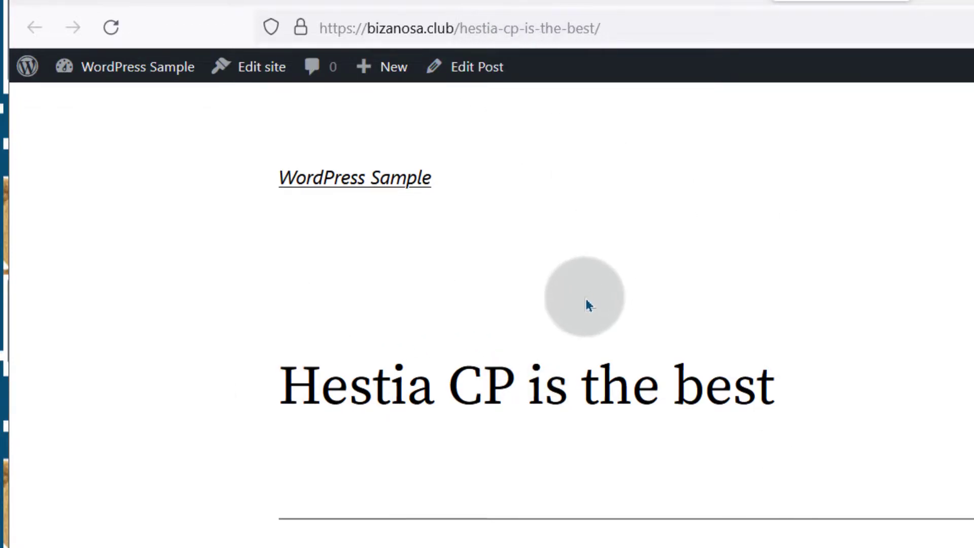
pyautogui.scroll(-10, 585, 299)
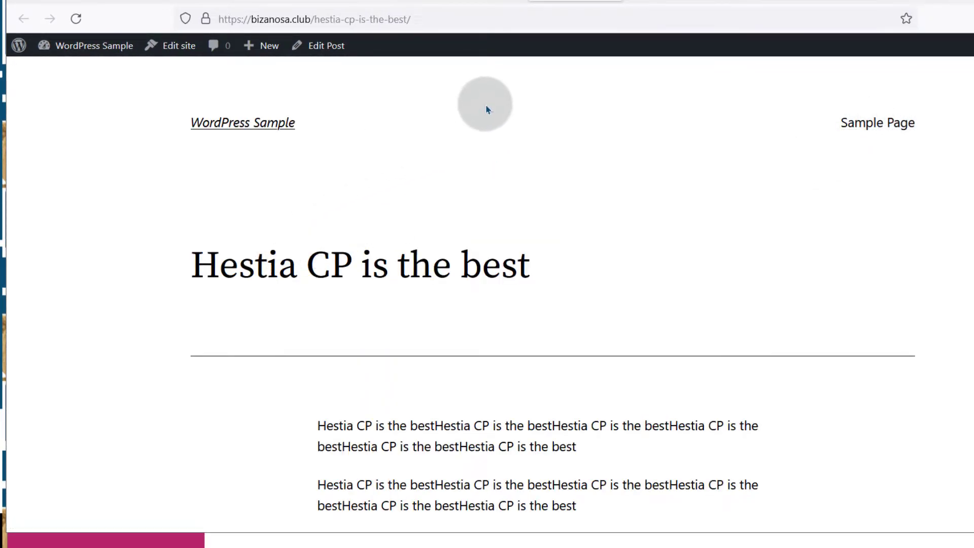
pyautogui.scroll(-10, 304, 289)
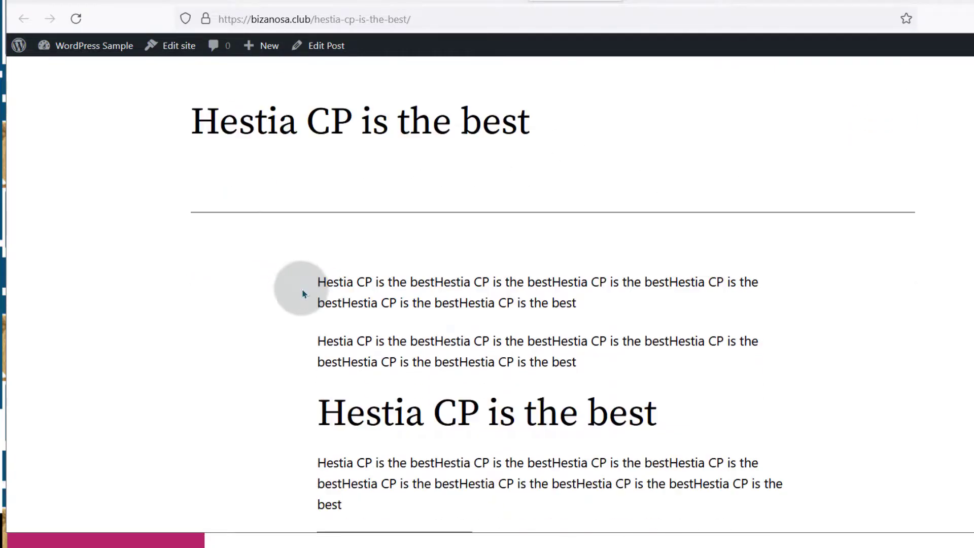
pyautogui.scroll(-5, 430, 330)
pyautogui.scroll(15, 419, 289)
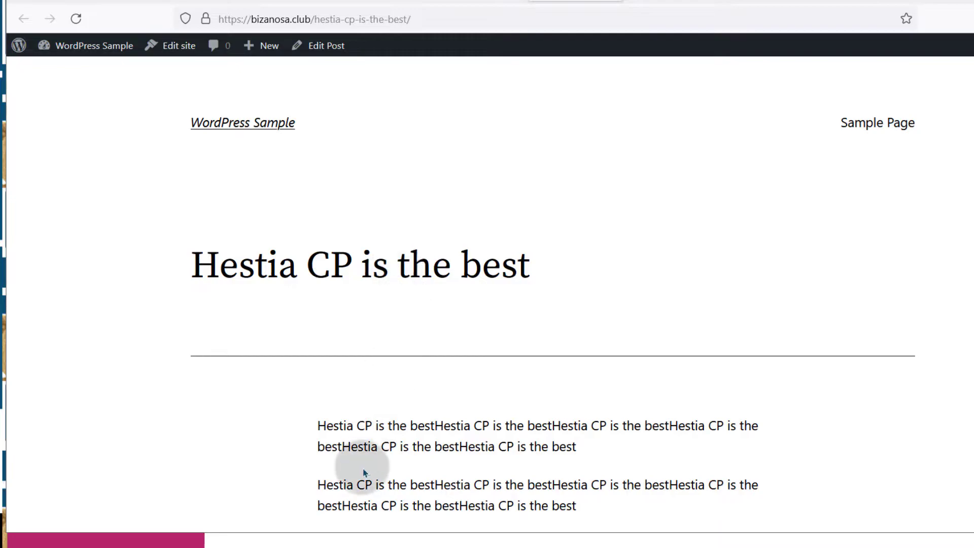
pyautogui.scroll(-10, 459, 262)
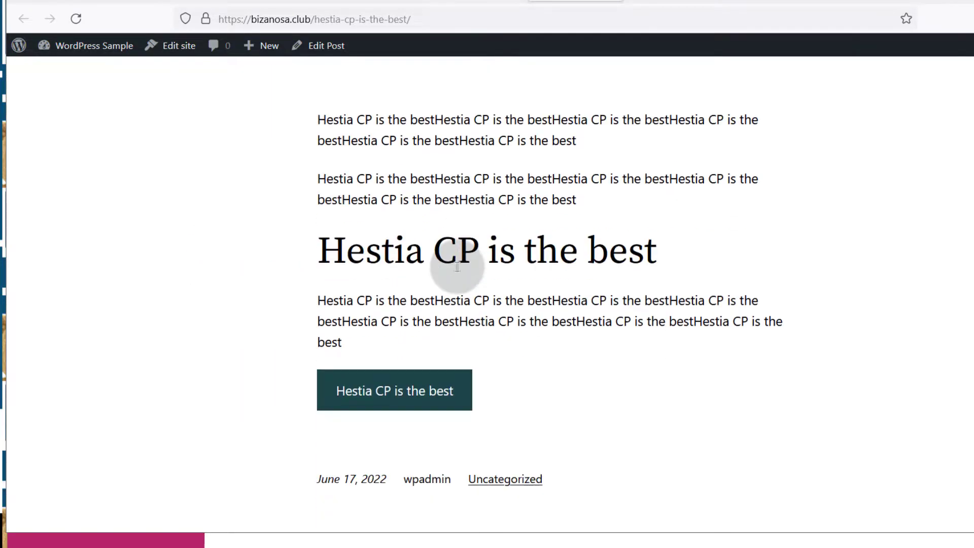
pyautogui.scroll(6, 432, 285)
pyautogui.scroll(4, 431, 280)
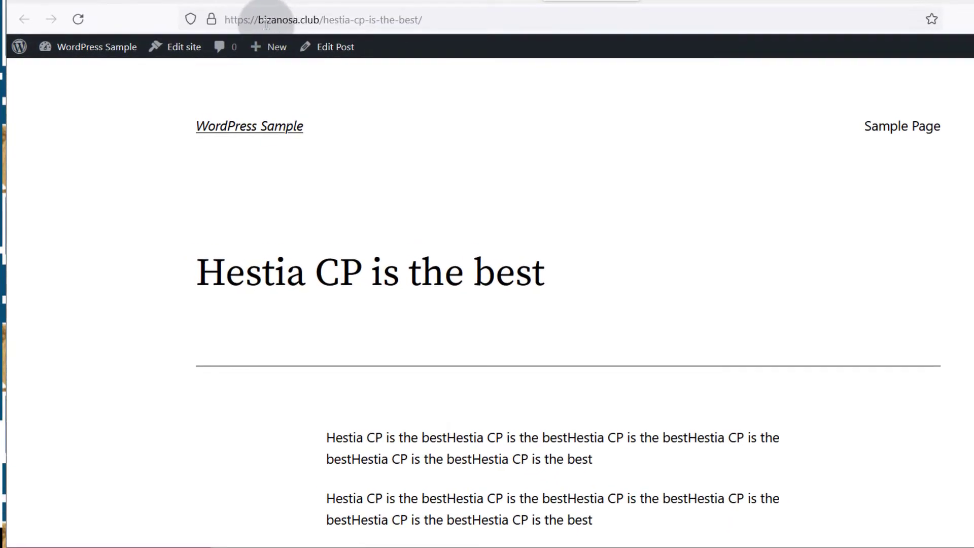
pyautogui.moveTo(259, 20); pyautogui.dragTo(319, 19)
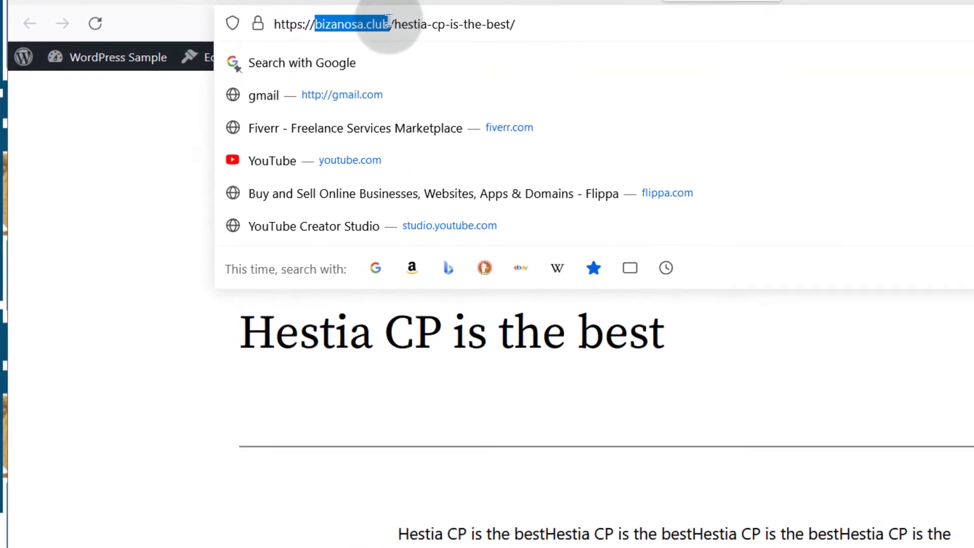
pyautogui.rightClick(360, 24)
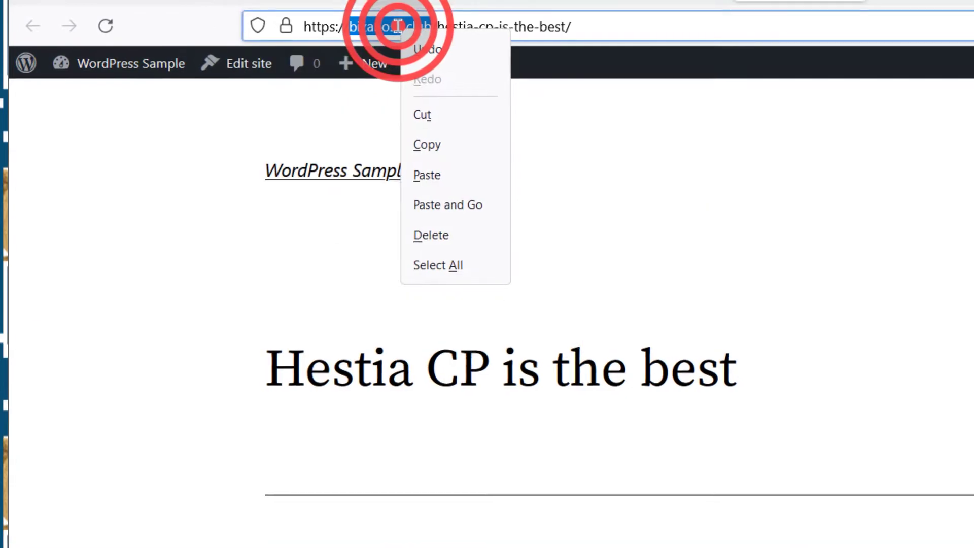
# Step: Copy the bizanosa.club domain name and start adding a new web domain in Hestia
pyautogui.click(439, 146)
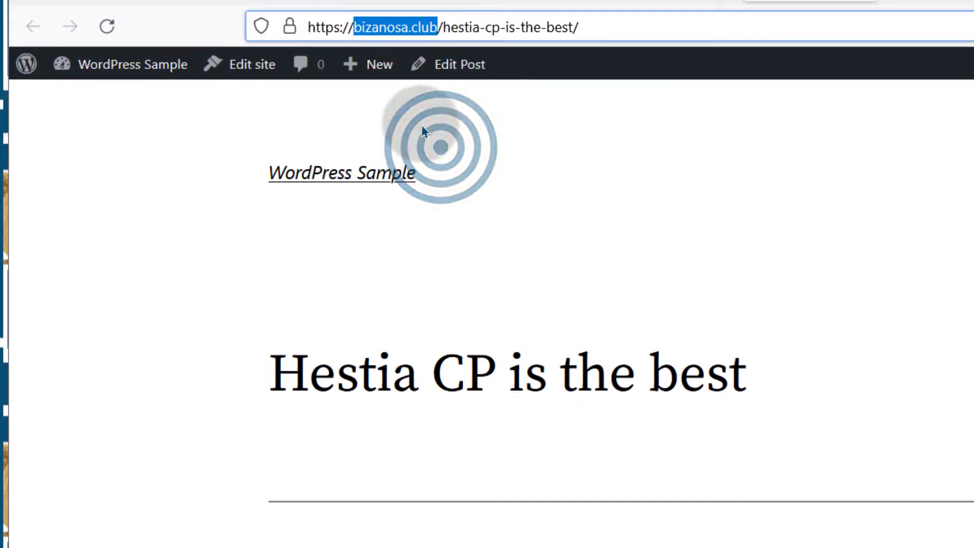
pyautogui.rightClick(407, 29)
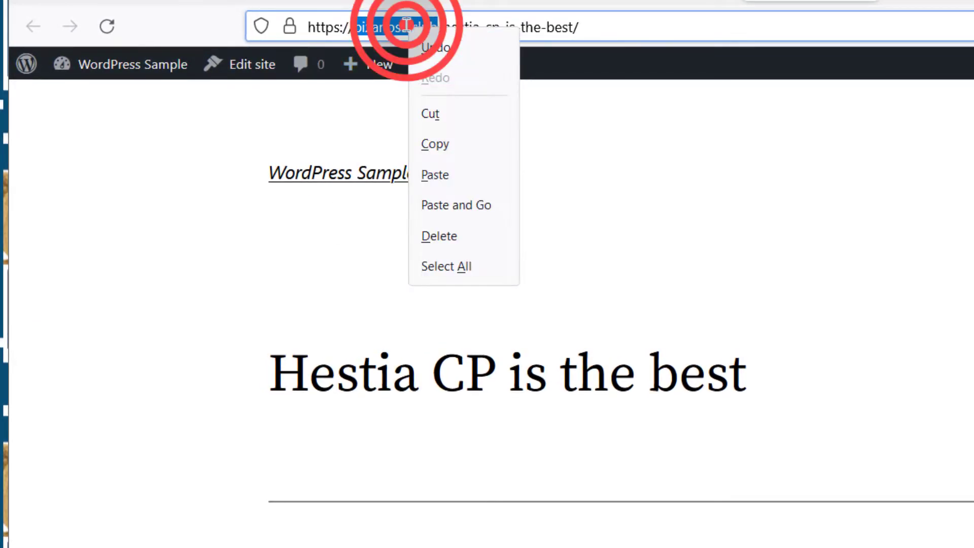
pyautogui.click(448, 140)
pyautogui.click(239, 7)
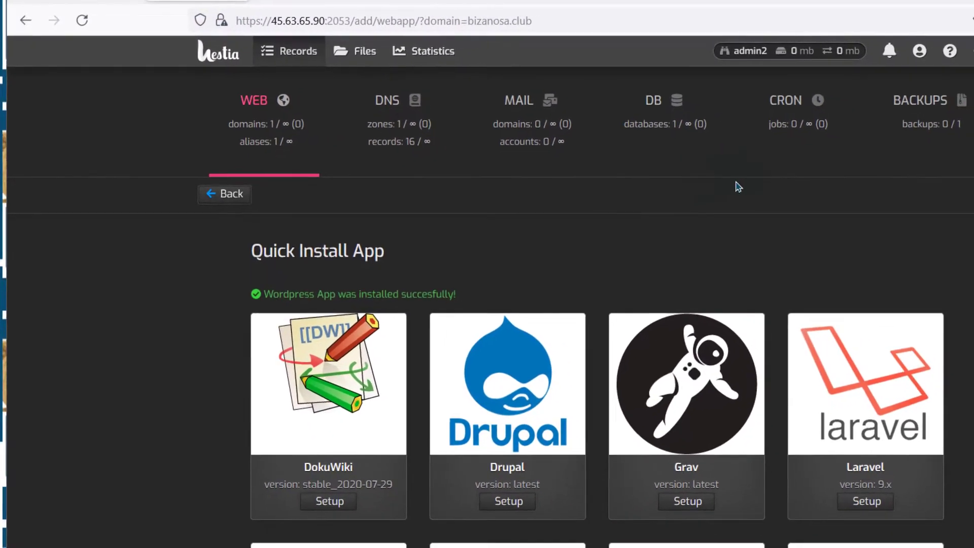
pyautogui.click(257, 100)
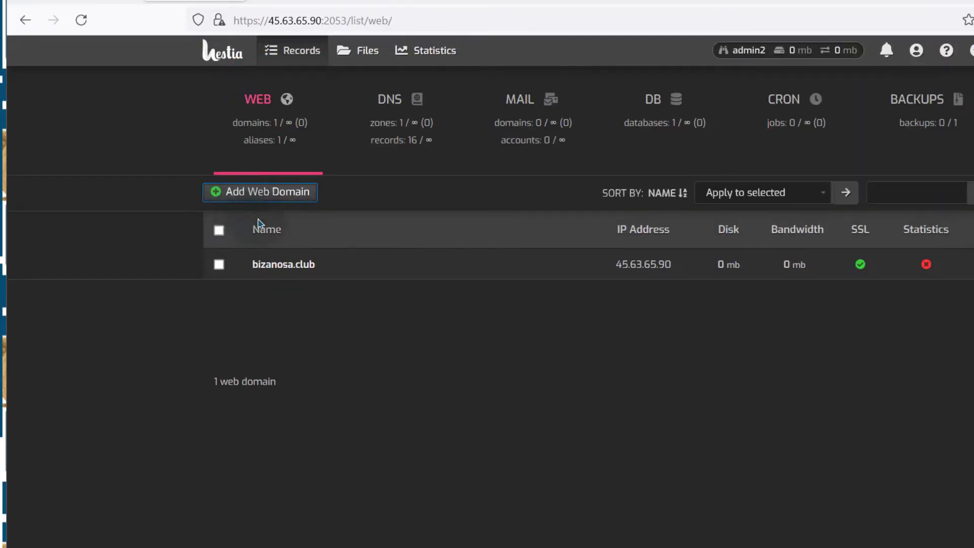
pyautogui.click(269, 193)
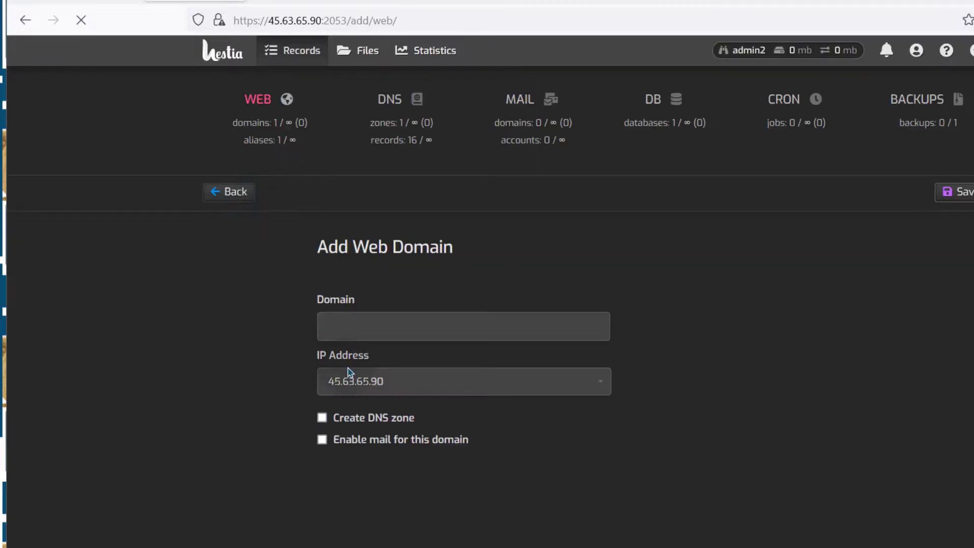
# Step: Enter shop.bizanosa.club as the domain, enable DNS zone creation, and save it
pyautogui.rightClick(350, 325)
pyautogui.click(404, 439)
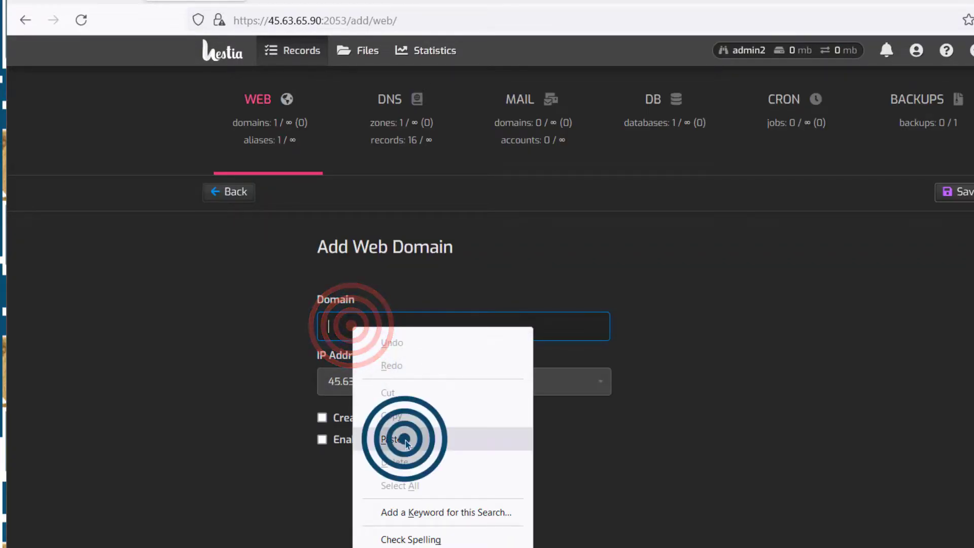
pyautogui.click(330, 327)
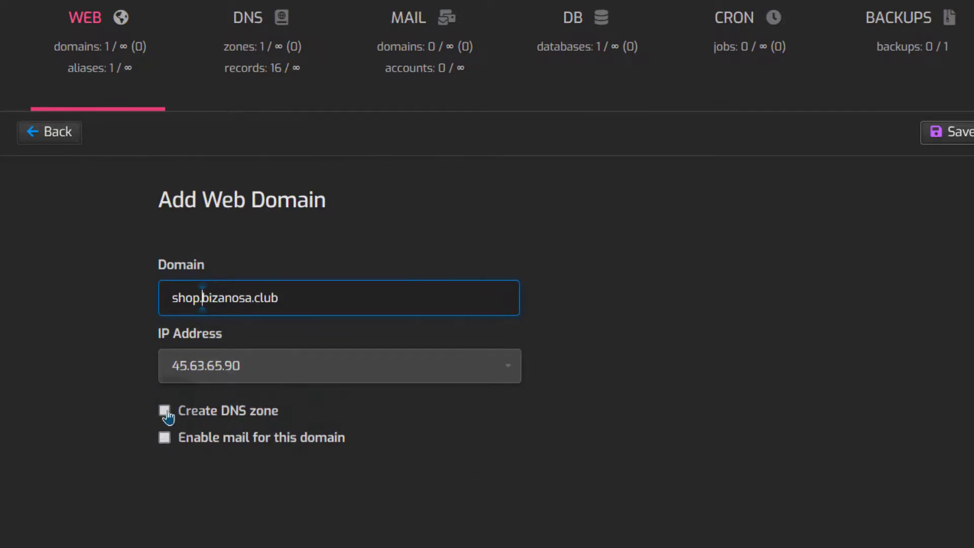
pyautogui.click(165, 412)
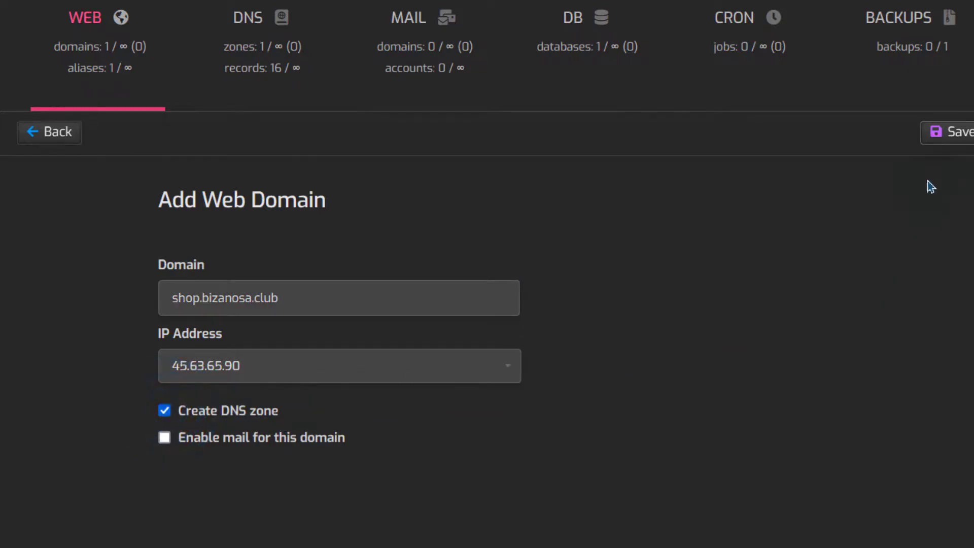
pyautogui.click(958, 138)
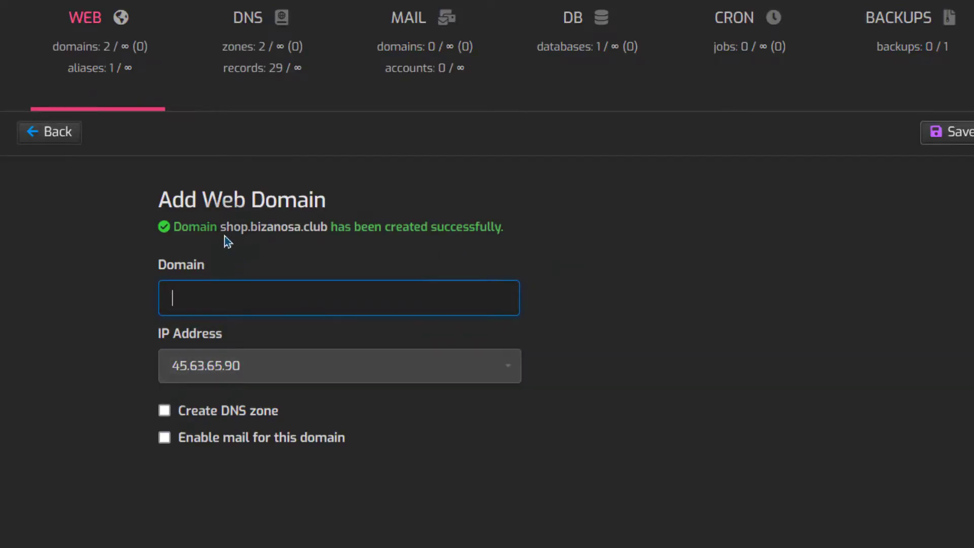
# Step: Open shop.bizanosa.club in a new tab to see its "We're working on it!" placeholder, then return to Hestia
pyautogui.rightClick(265, 232)
pyautogui.click(320, 249)
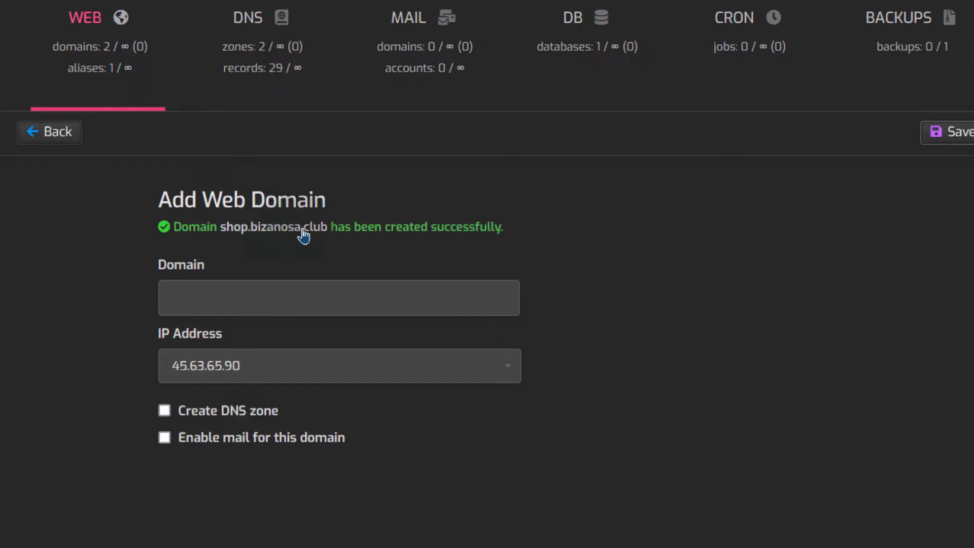
pyautogui.moveTo(325, 230); pyautogui.dragTo(291, 229)
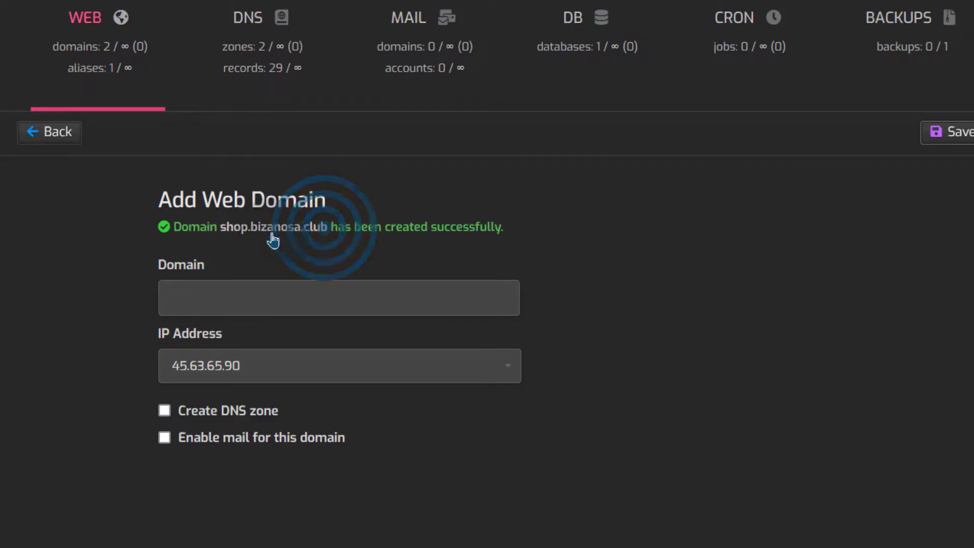
pyautogui.click(95, 56)
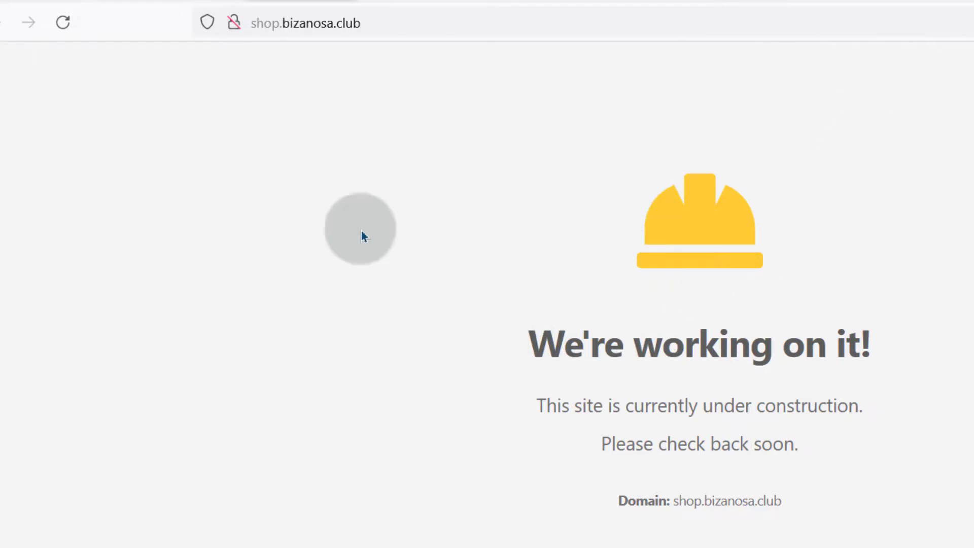
pyautogui.click(185, 3)
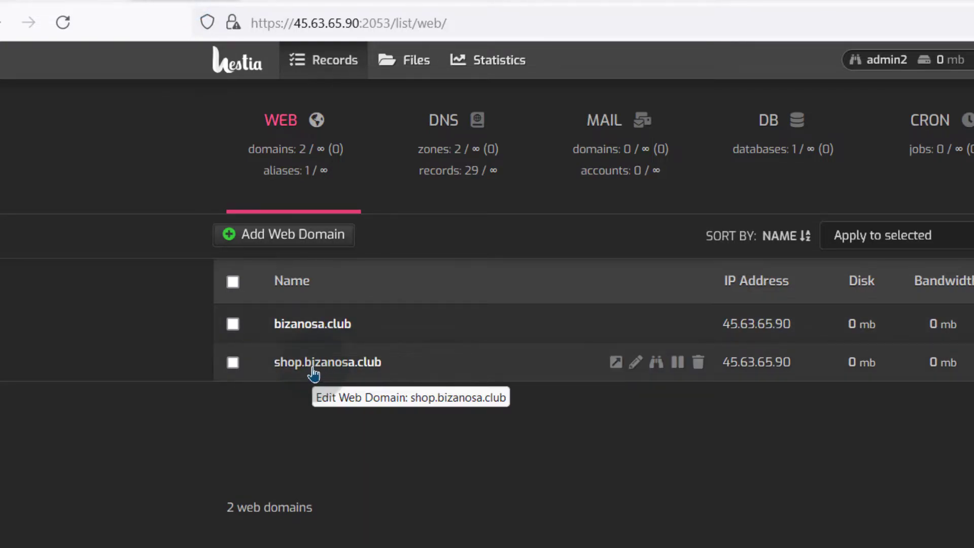
# Step: Load dash.cloudflare.com and view the bizanosa.club DNS records with A records at 45.63.65.90
pyautogui.click(885, 4)
pyautogui.click(486, 22)
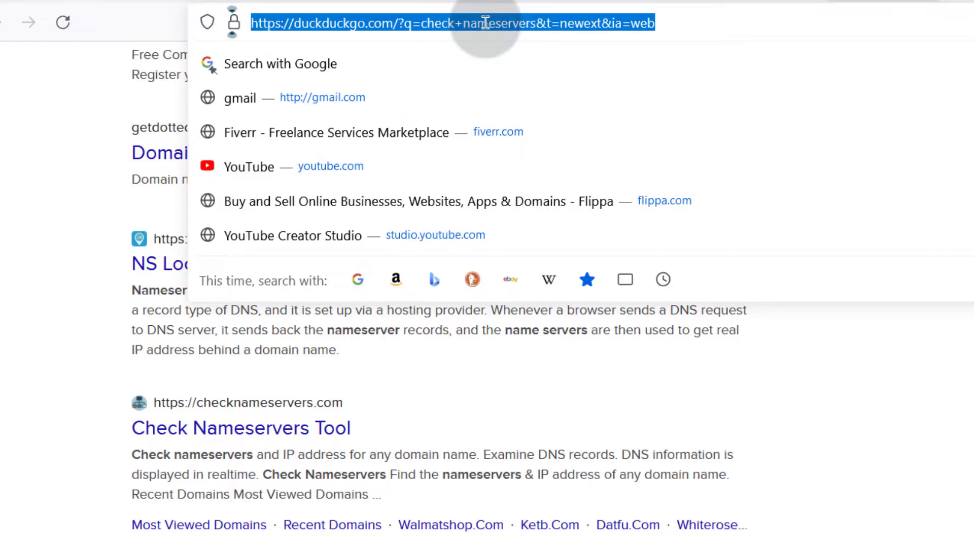
pyautogui.write('da')
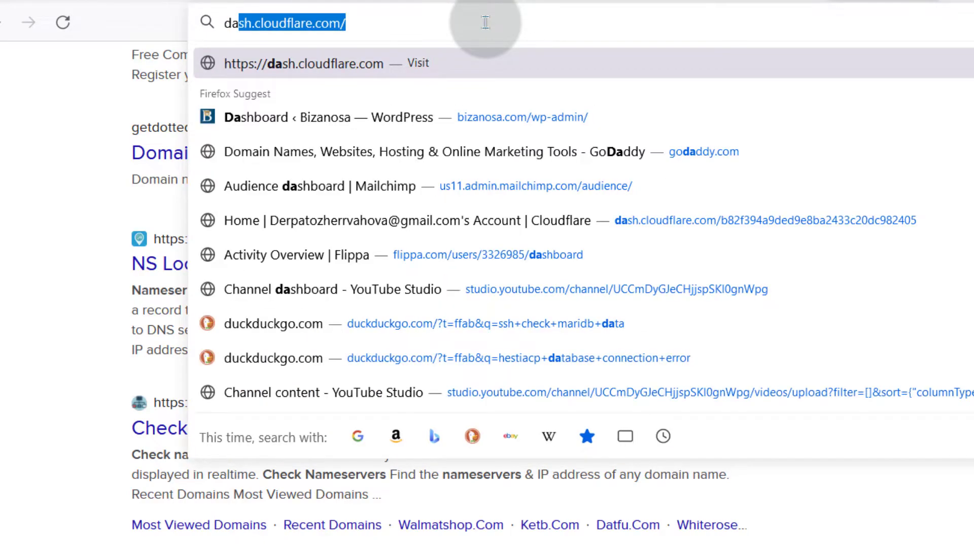
pyautogui.press('Return')
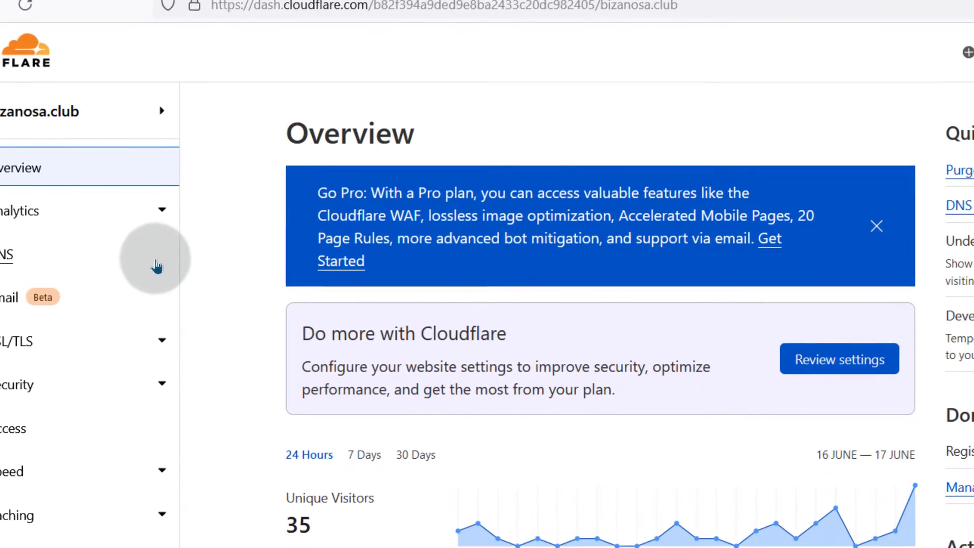
pyautogui.click(3, 236)
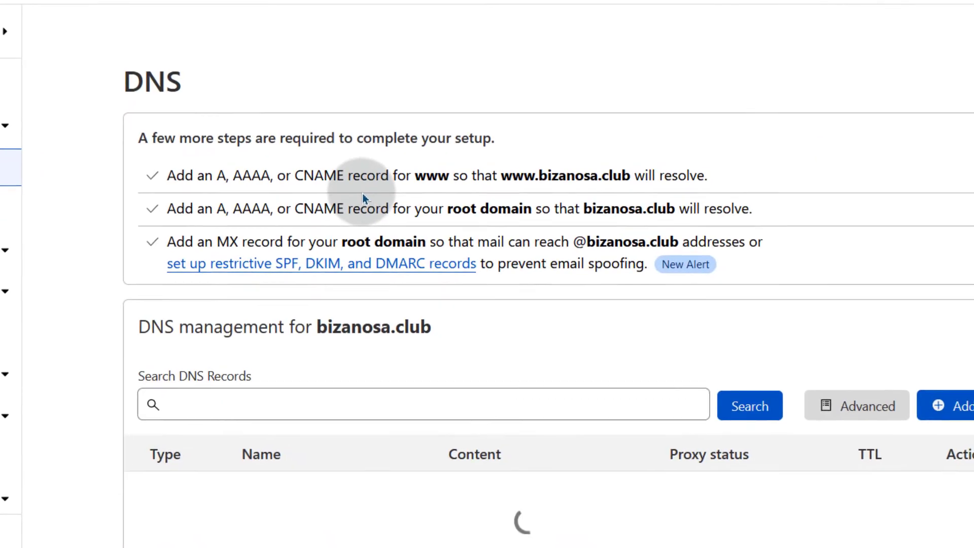
pyautogui.scroll(-3, 315, 183)
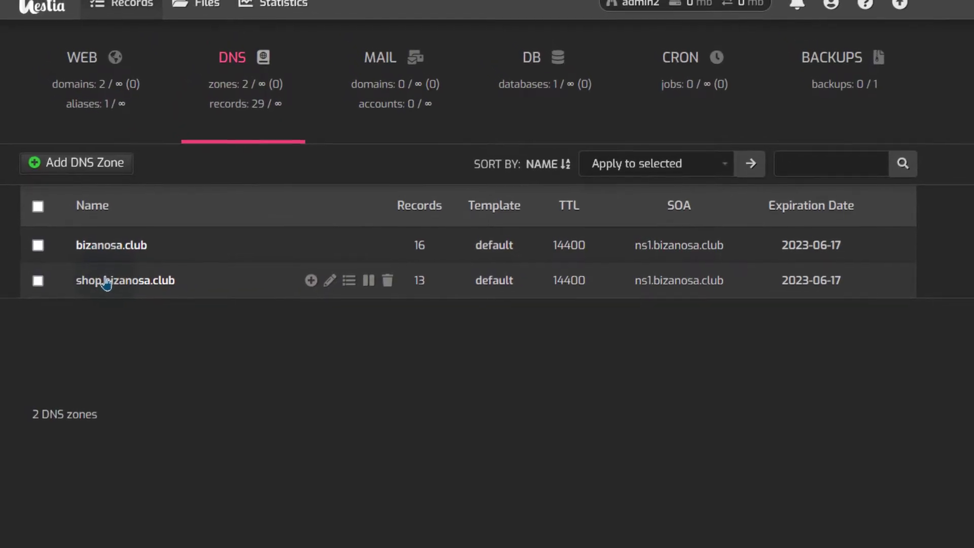
# Step: Open the shop.bizanosa.club DNS zone in Hestia and copy the server IP 45.63.65.90 from its records
pyautogui.click(99, 274)
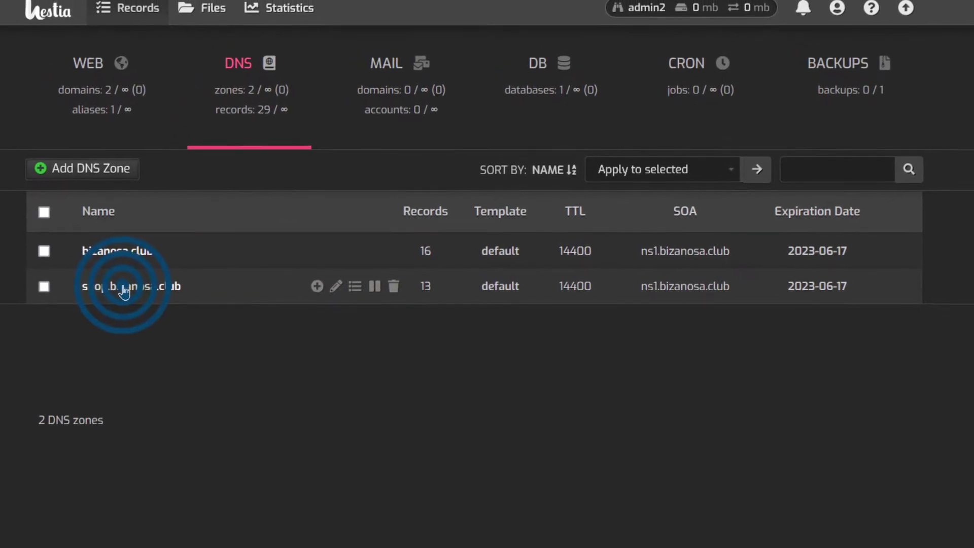
pyautogui.scroll(-2, 194, 235)
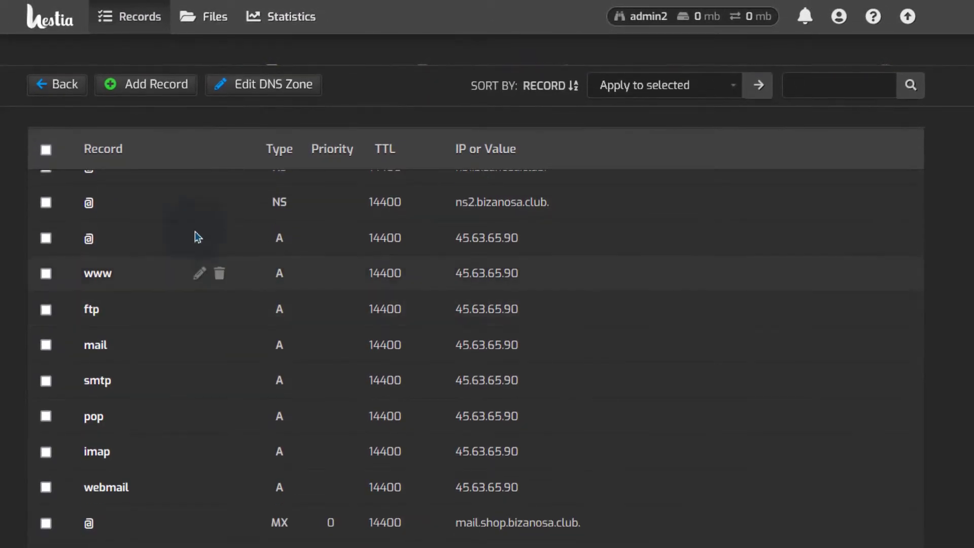
pyautogui.scroll(2, 173, 390)
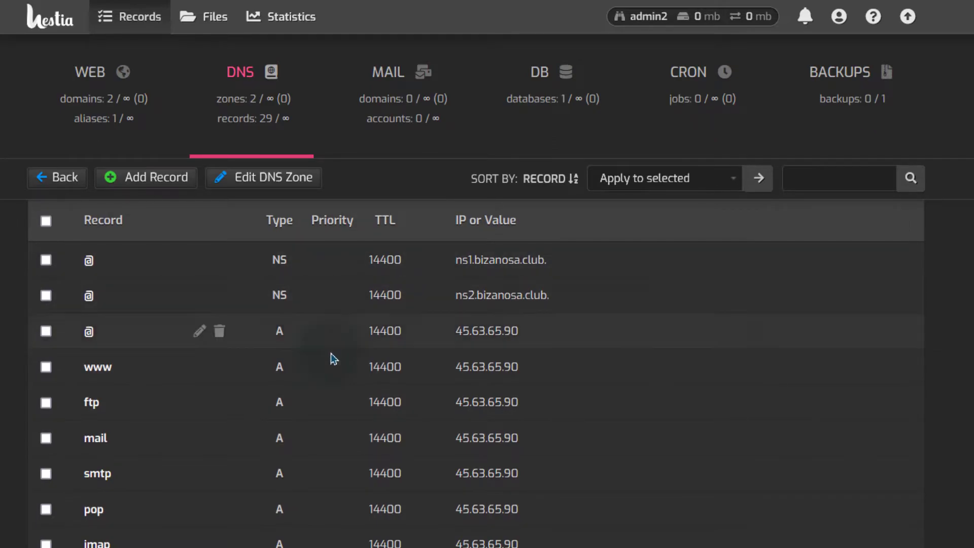
pyautogui.scroll(-3, 406, 406)
pyautogui.scroll(3, 259, 410)
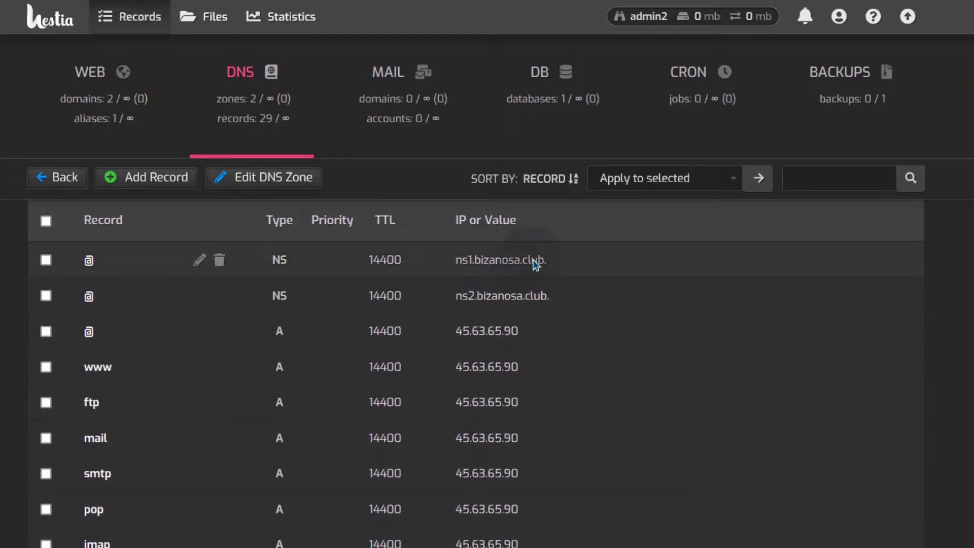
pyautogui.scroll(-2, 166, 367)
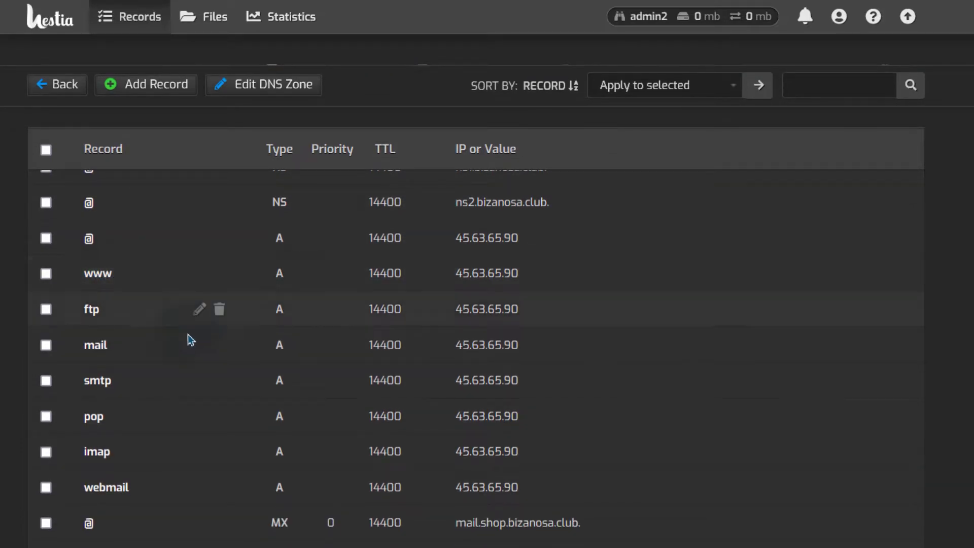
pyautogui.scroll(-2, 116, 421)
pyautogui.scroll(2, 119, 474)
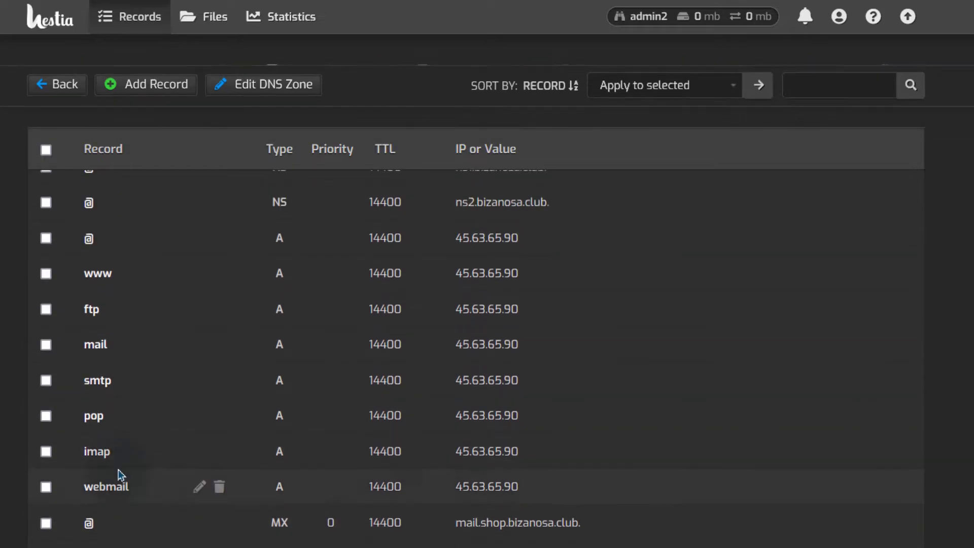
pyautogui.scroll(2, 119, 315)
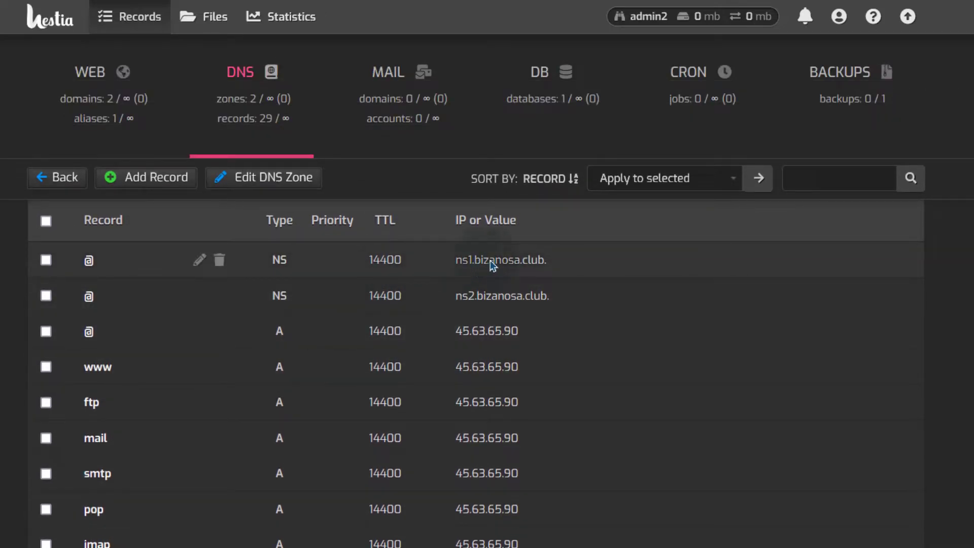
pyautogui.scroll(-4, 463, 394)
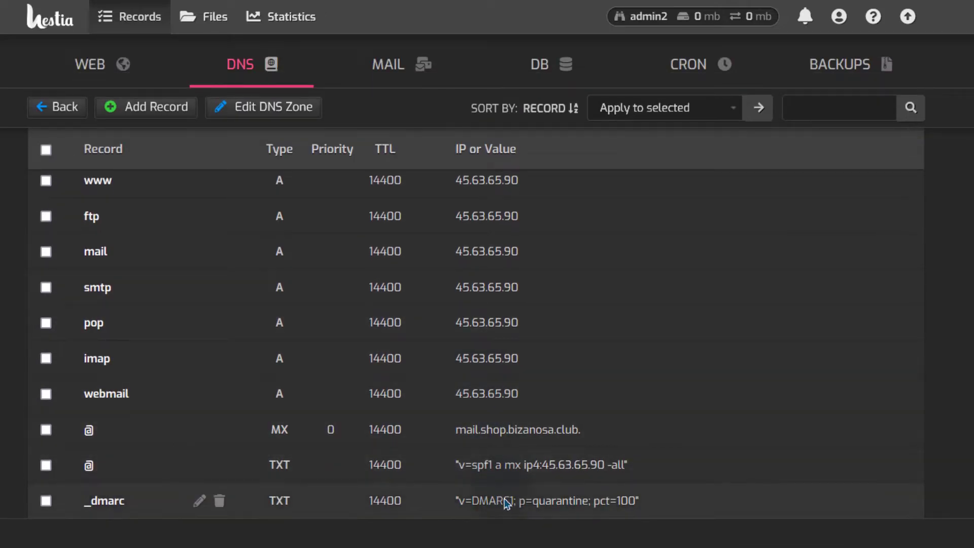
pyautogui.scroll(3, 479, 398)
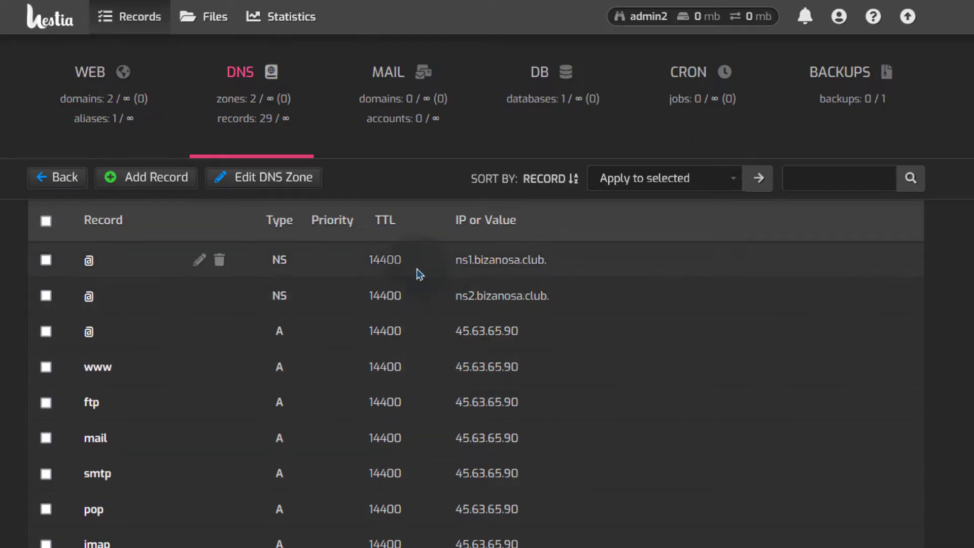
pyautogui.scroll(-2, 530, 312)
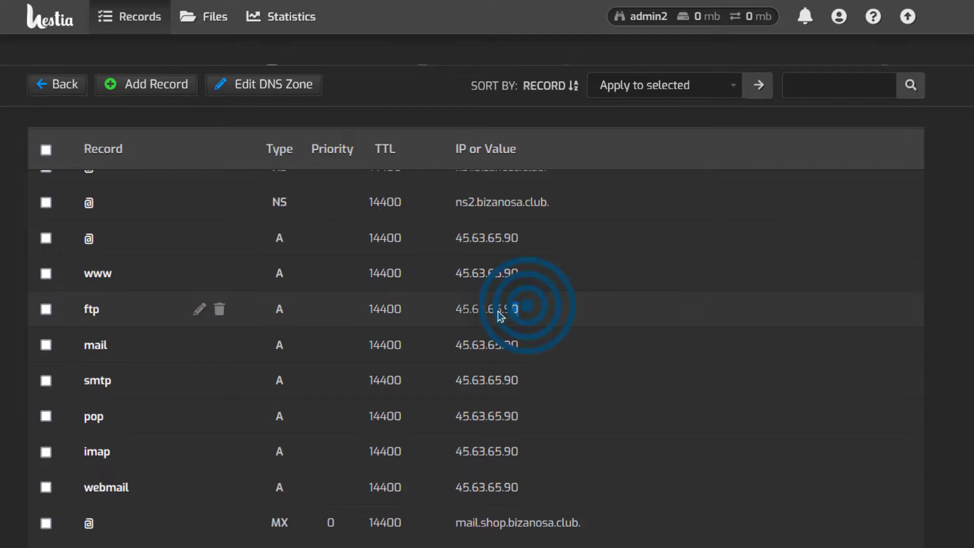
pyautogui.rightClick(462, 309)
pyautogui.click(496, 320)
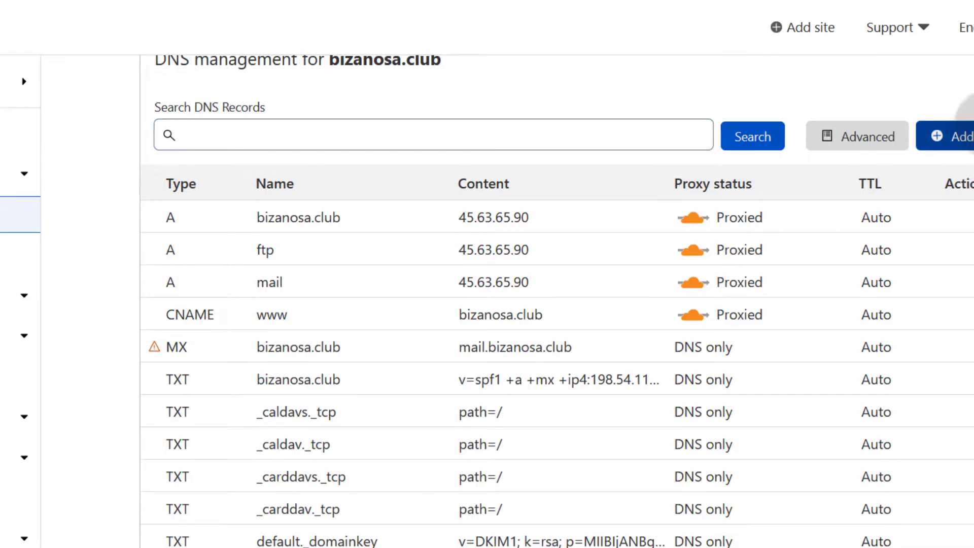
# Step: Add an A record named shop pointing to 45.63.65.90 in Cloudflare
pyautogui.click(932, 116)
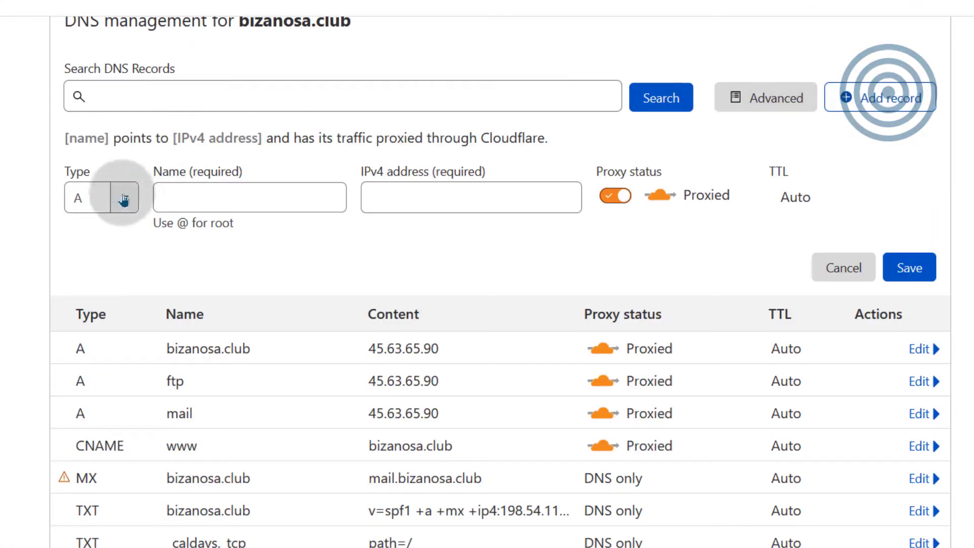
pyautogui.click(177, 190)
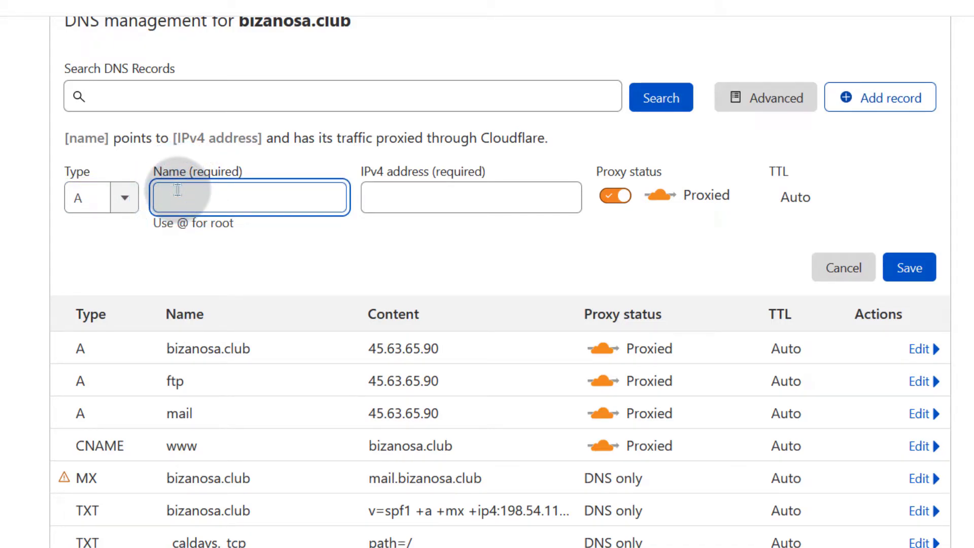
pyautogui.write('shop')
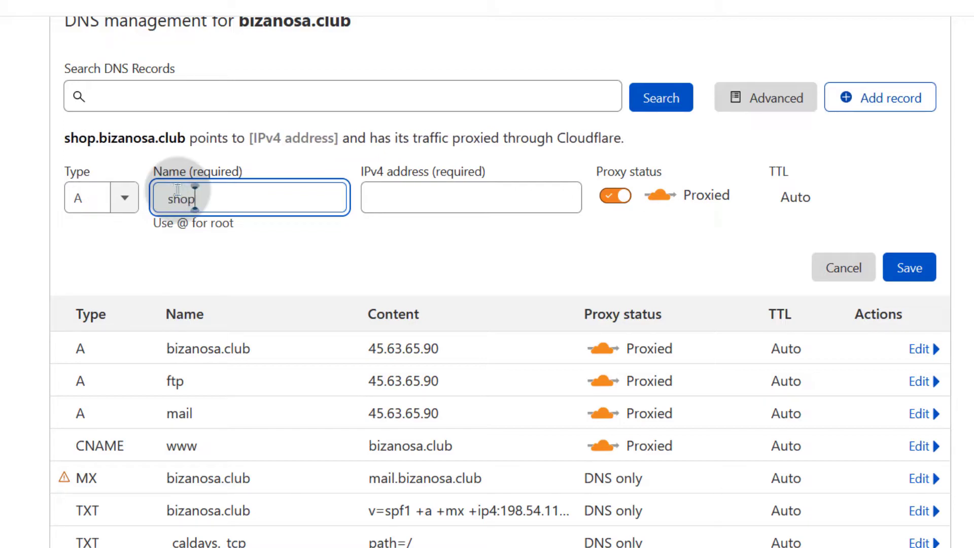
pyautogui.click(240, 204)
pyautogui.rightClick(399, 199)
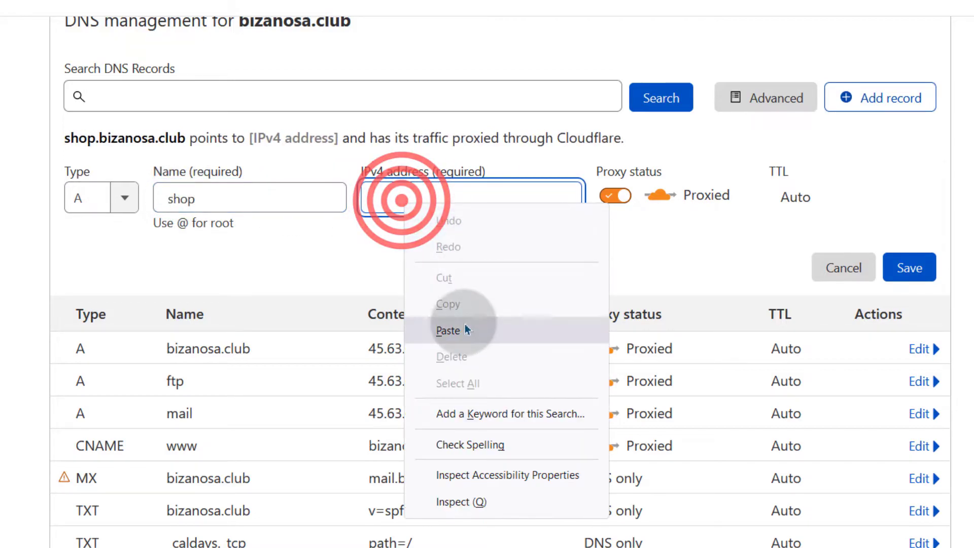
pyautogui.click(463, 328)
pyautogui.click(908, 267)
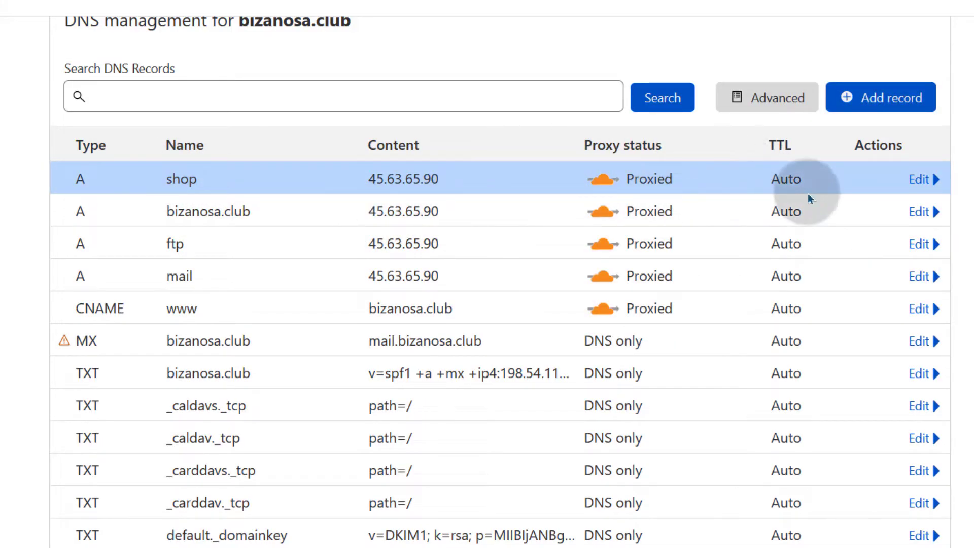
pyautogui.click(892, 107)
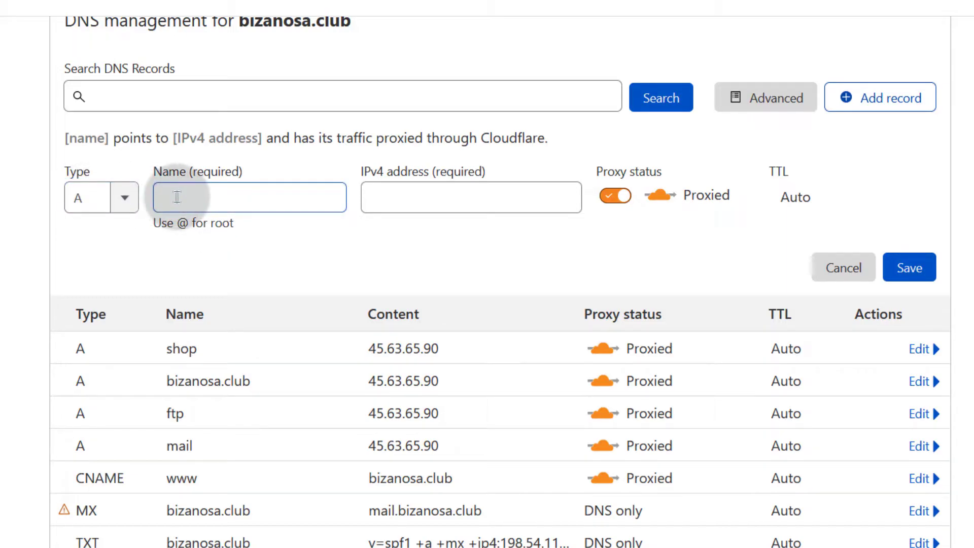
pyautogui.click(176, 197)
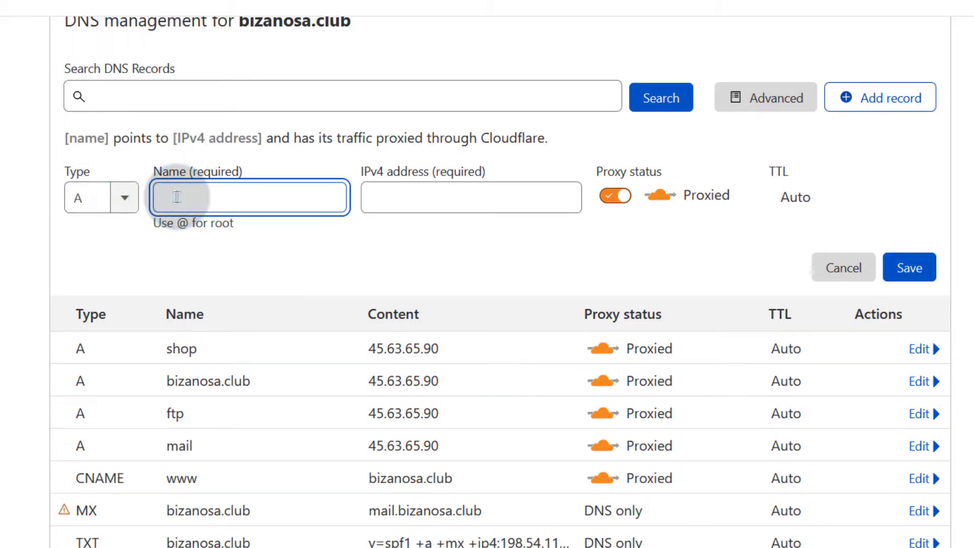
pyautogui.write('www')
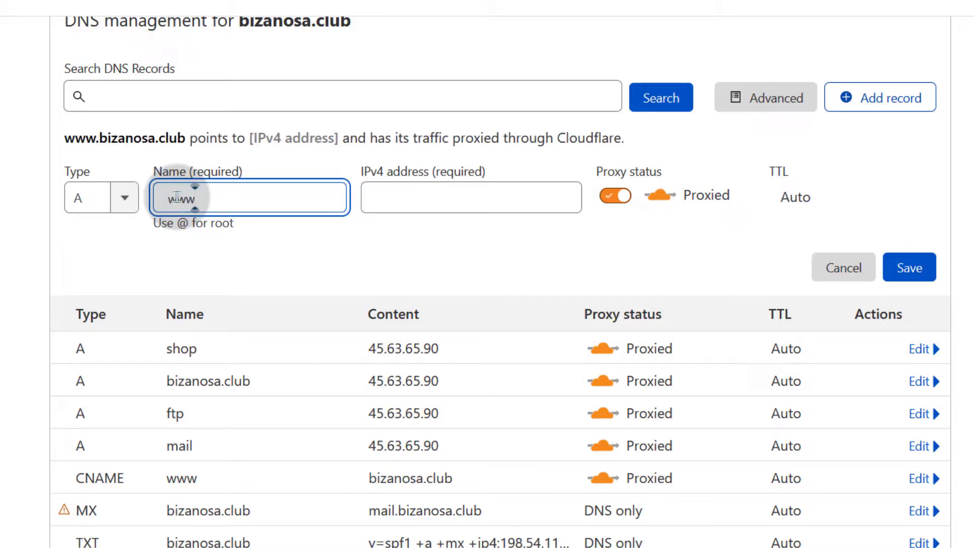
pyautogui.write('.shop')
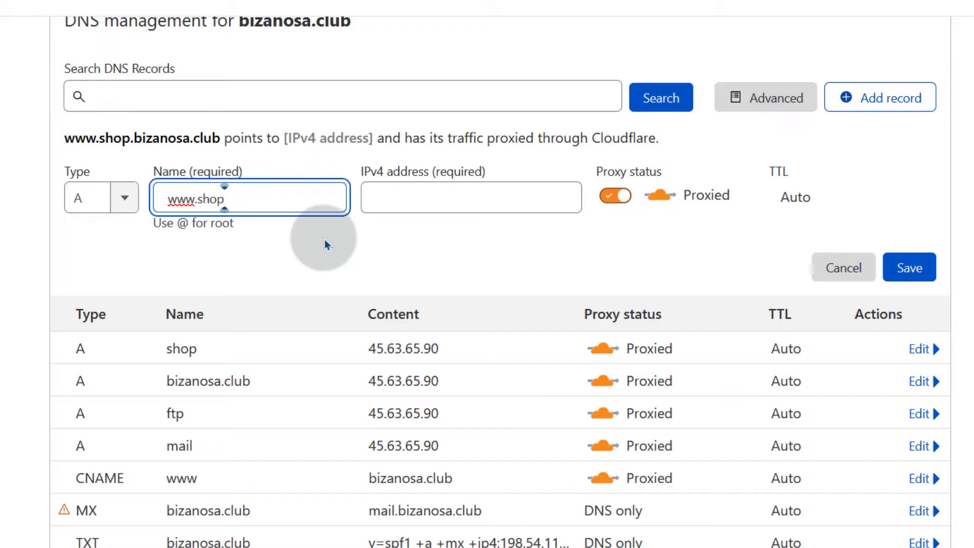
pyautogui.rightClick(386, 195)
pyautogui.click(435, 326)
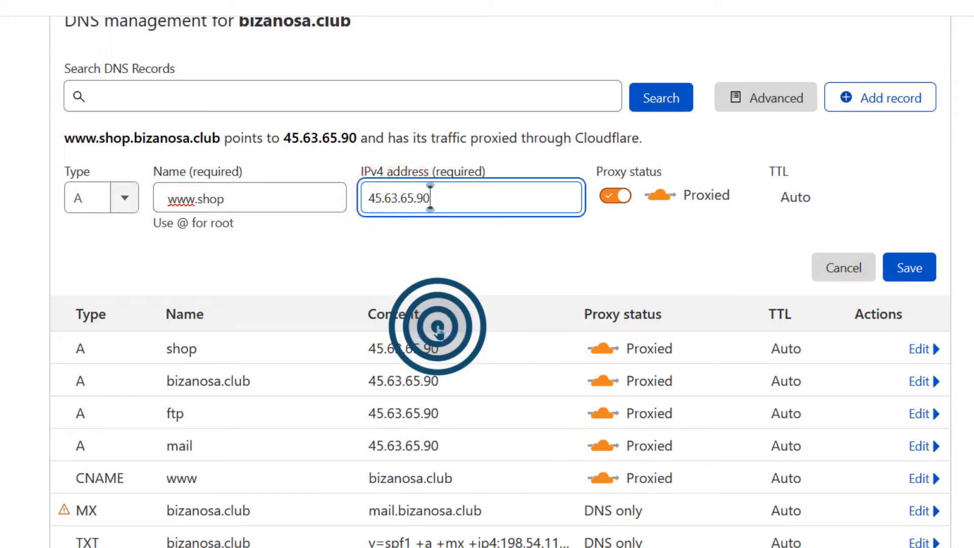
pyautogui.click(920, 272)
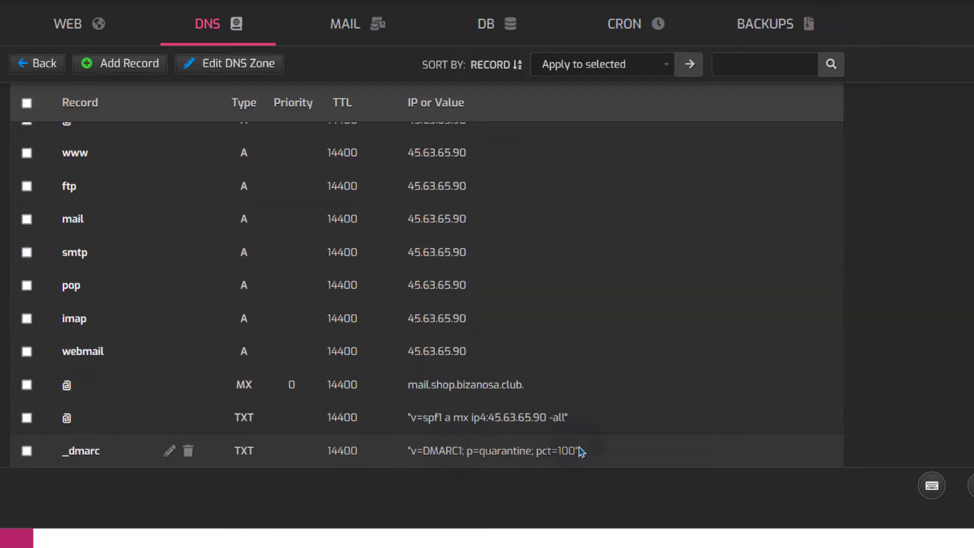
# Step: Start a Cloudflare TXT record with content "v=DMARC1; p=quarantine; pct=100" copied from Hestia
pyautogui.moveTo(578, 451); pyautogui.dragTo(408, 459)
pyautogui.rightClick(424, 455)
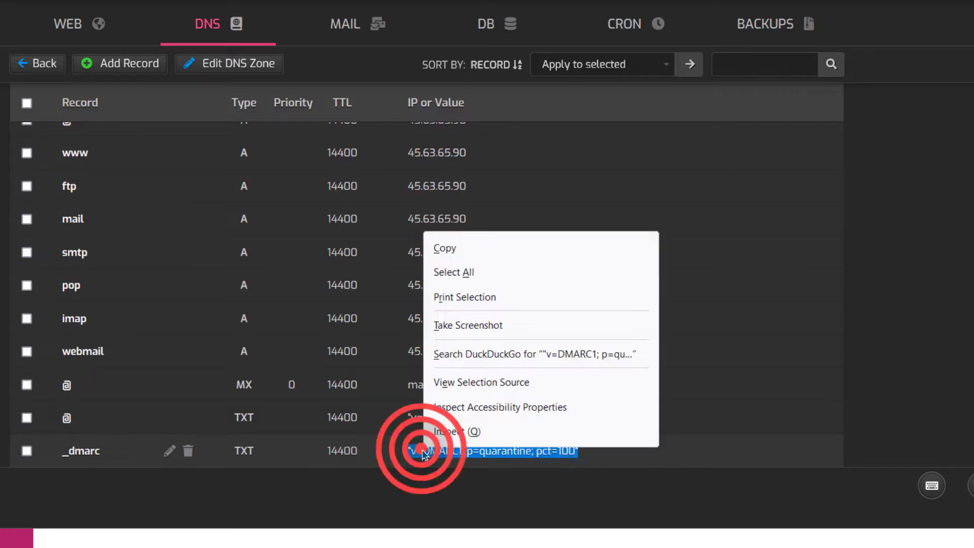
pyautogui.click(437, 251)
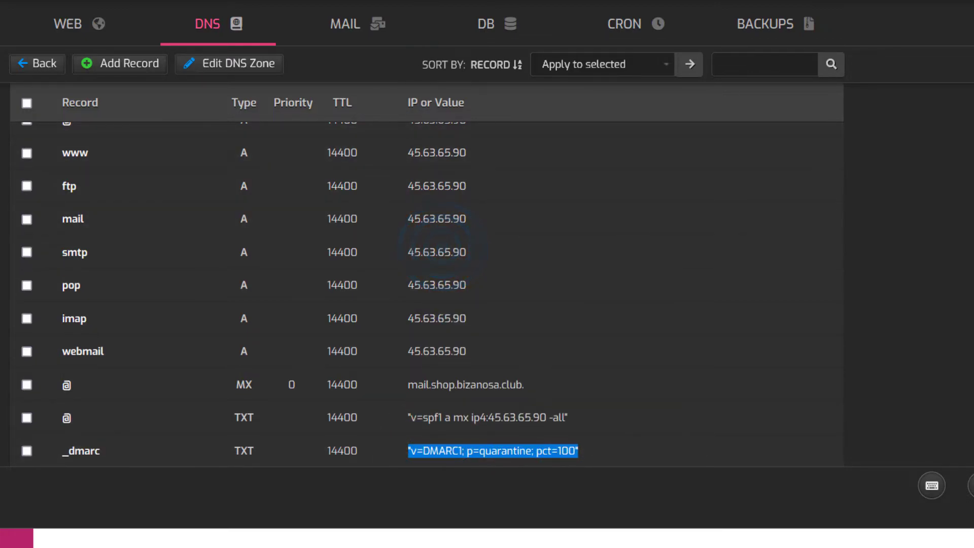
pyautogui.hotkey('alt', 'Tab')
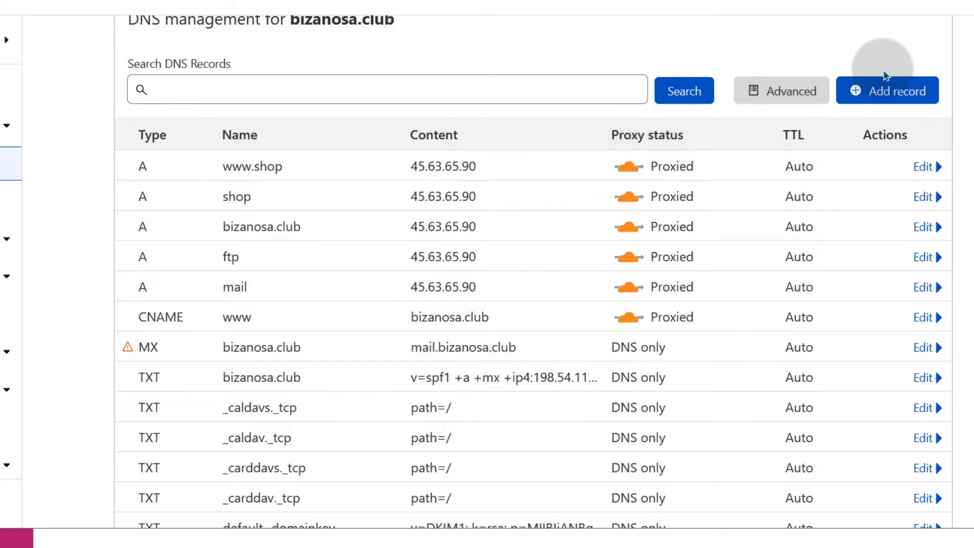
pyautogui.click(883, 89)
pyautogui.click(191, 188)
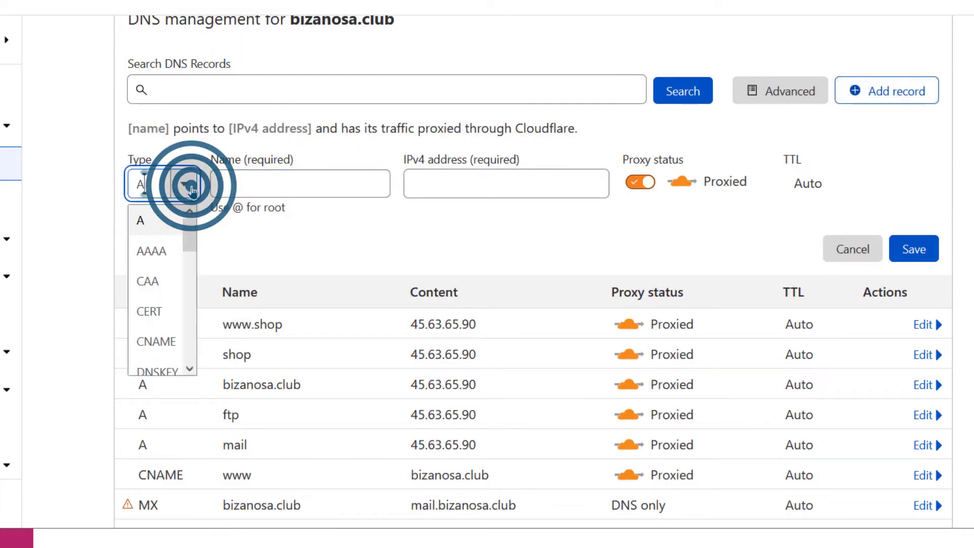
pyautogui.click(155, 176)
pyautogui.write('t')
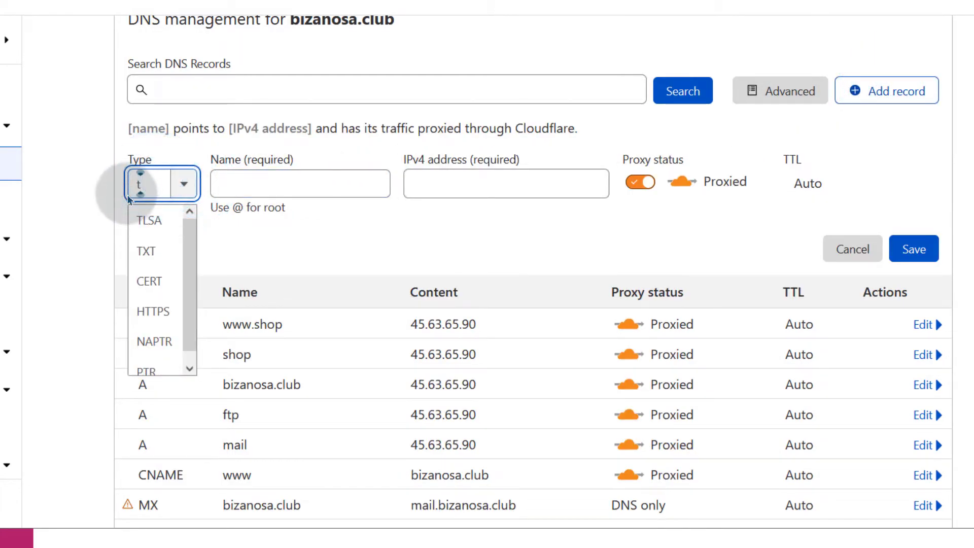
pyautogui.click(148, 252)
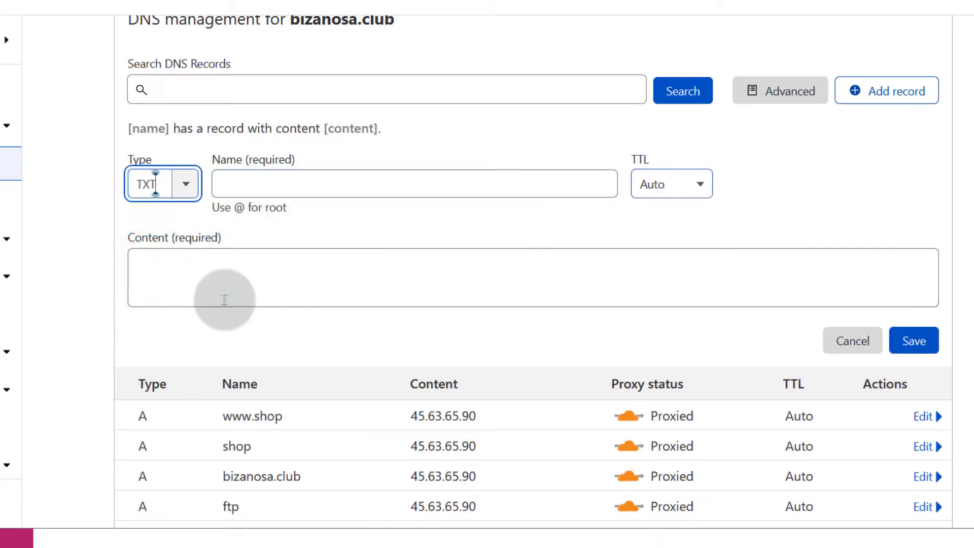
pyautogui.rightClick(152, 268)
pyautogui.click(197, 391)
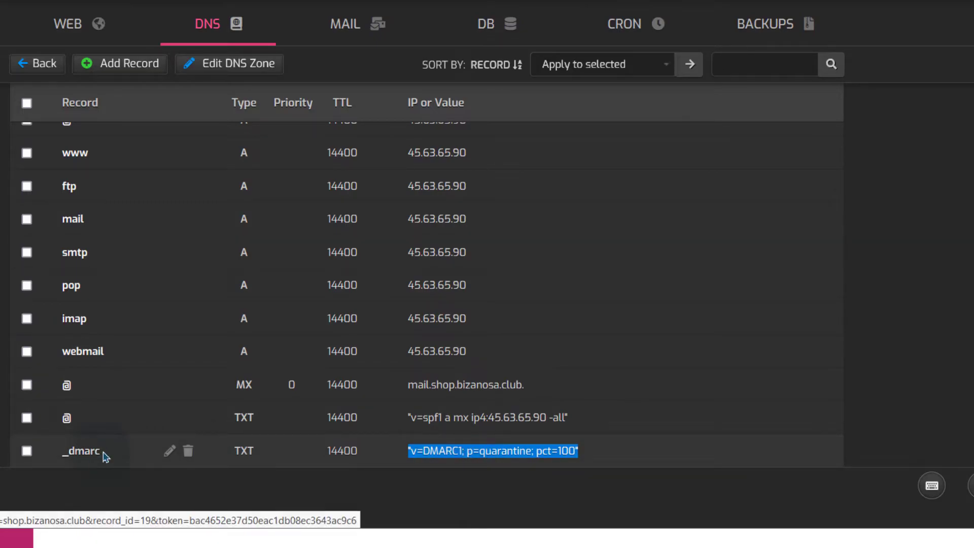
# Step: Name the TXT record _dmarc, copied from Hestia, and save it
pyautogui.moveTo(104, 455); pyautogui.dragTo(85, 456)
pyautogui.rightClick(75, 458)
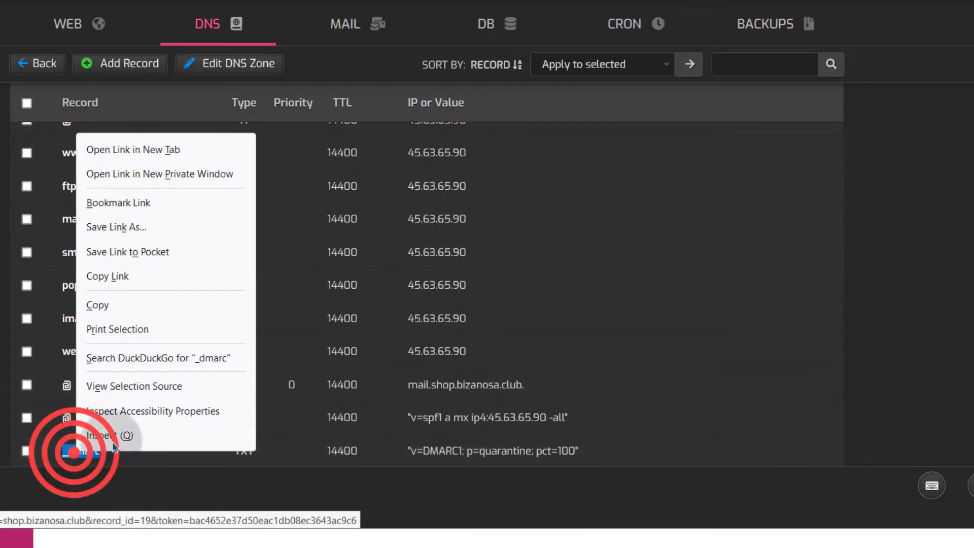
pyautogui.click(81, 301)
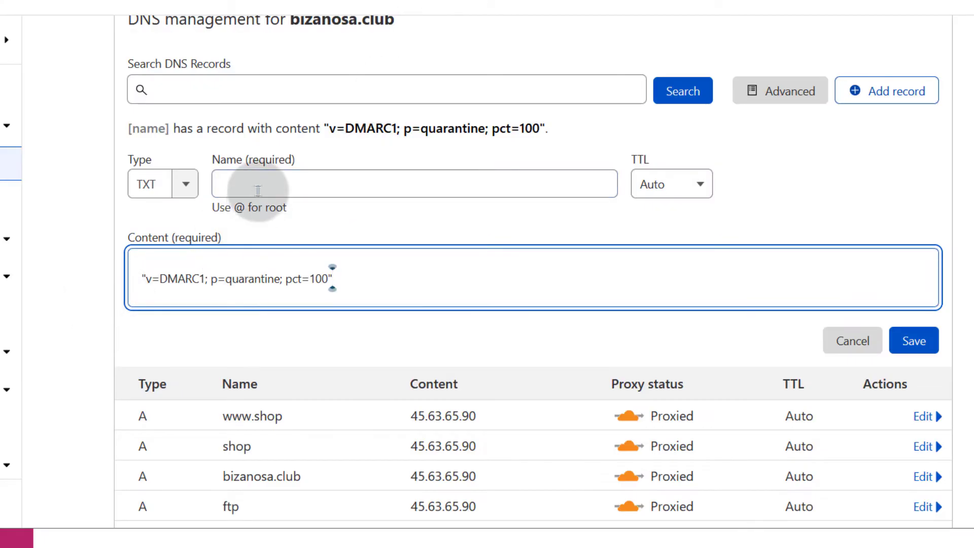
pyautogui.rightClick(246, 181)
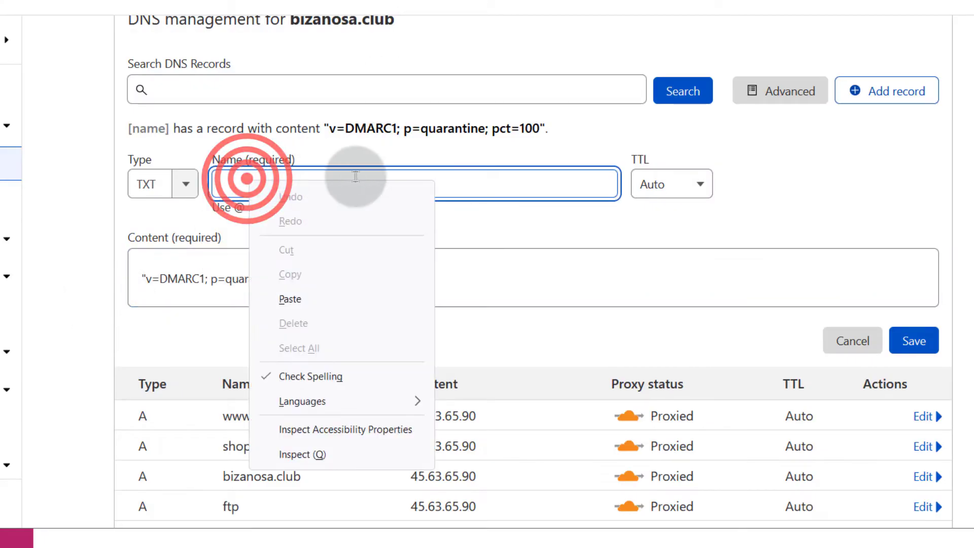
pyautogui.click(286, 300)
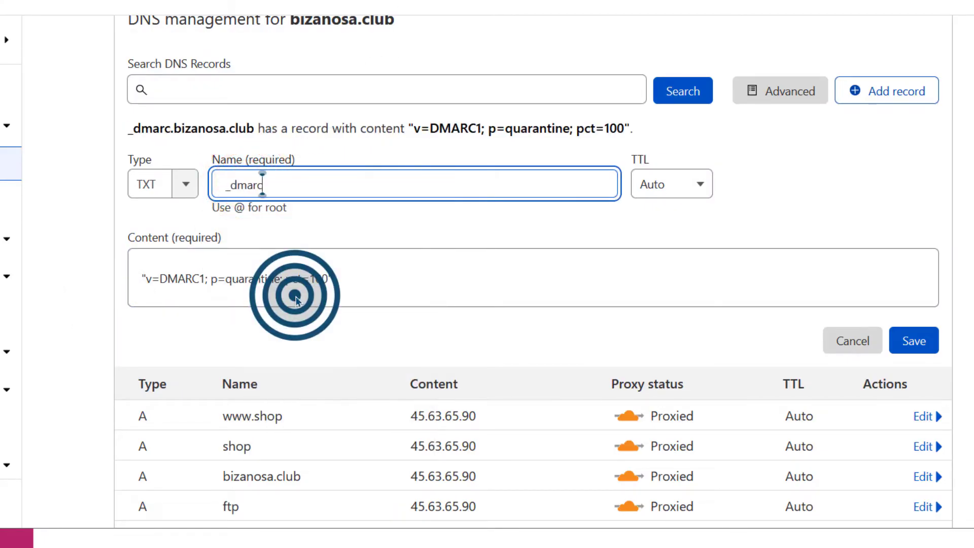
pyautogui.doubleClick(244, 184)
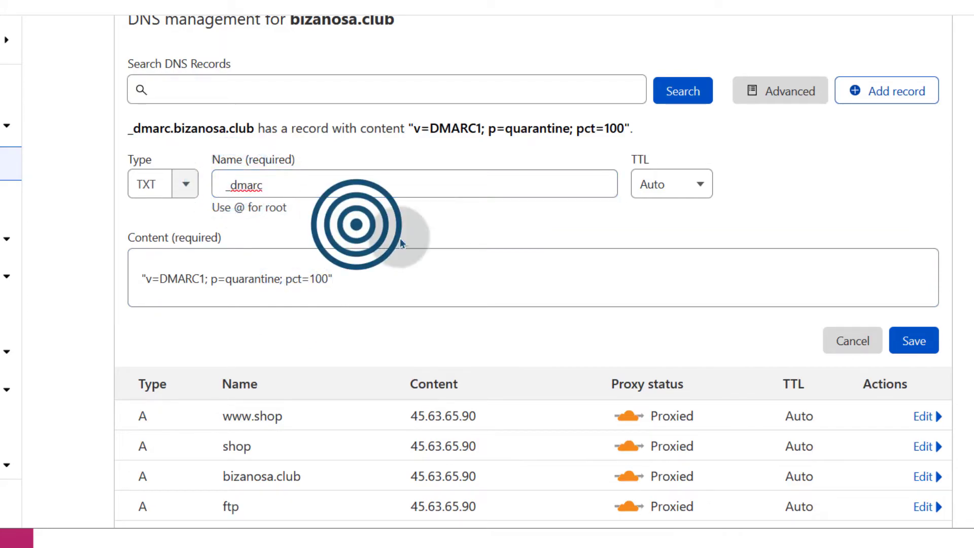
pyautogui.click(913, 340)
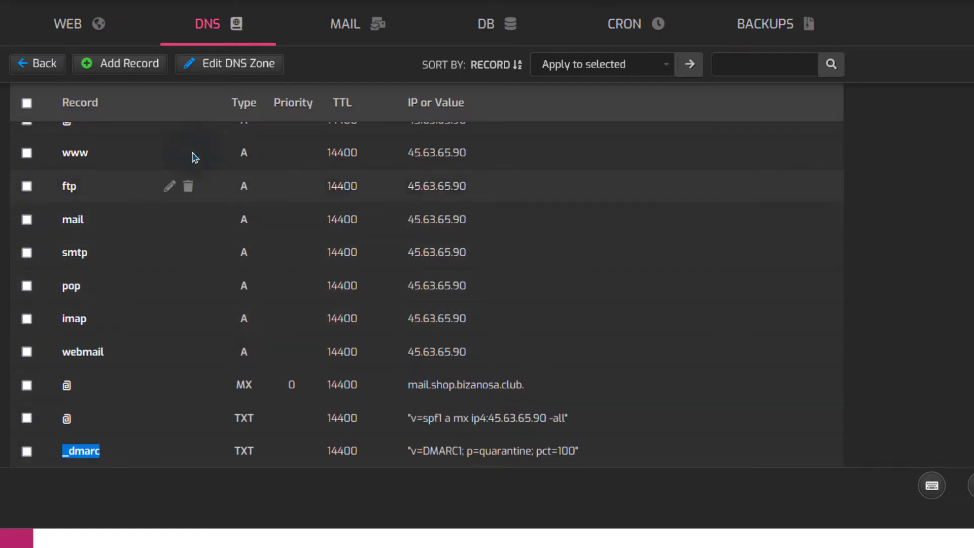
# Step: Open the Edit Web Domain page for shop.bizanosa.club from the web domains list
pyautogui.scroll(2, 192, 156)
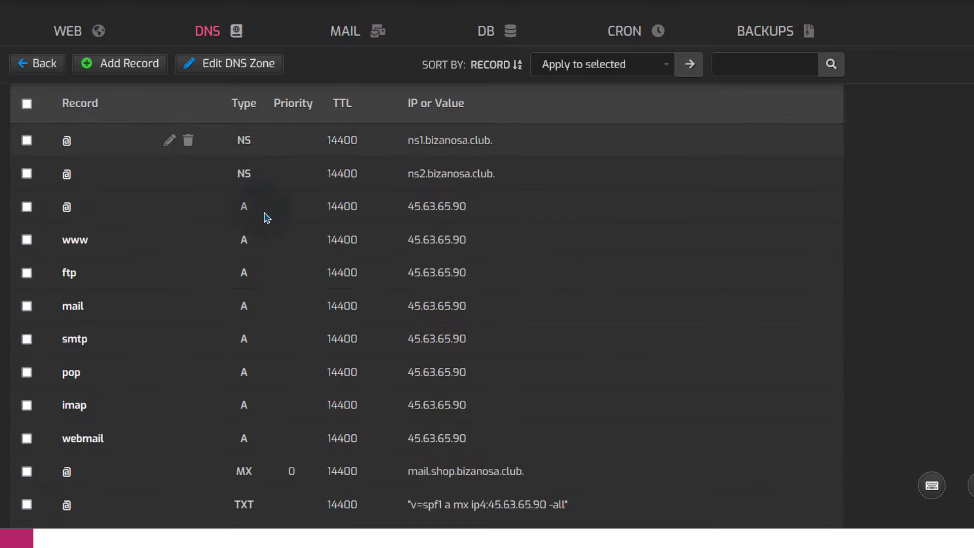
pyautogui.scroll(1, 147, 270)
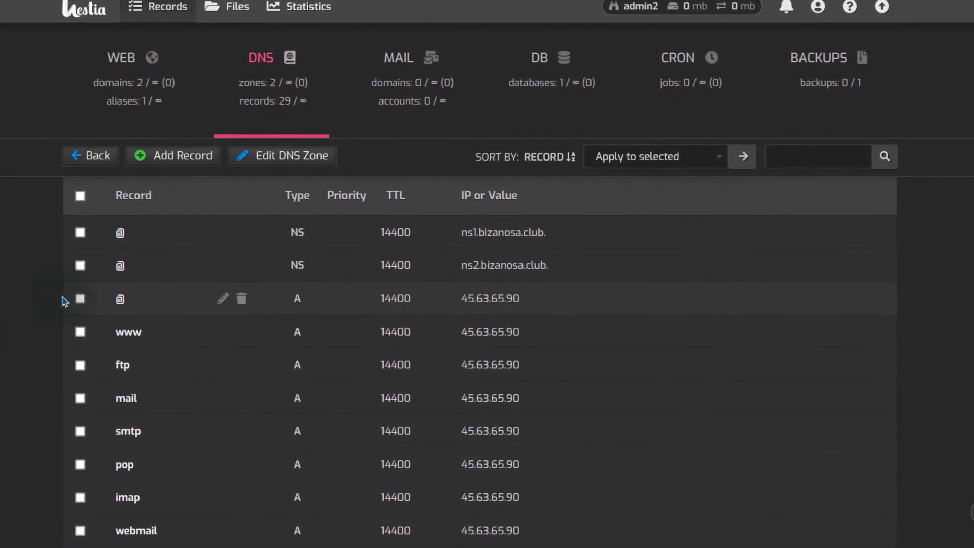
pyautogui.scroll(-5, 30, 330)
pyautogui.scroll(5, 45, 328)
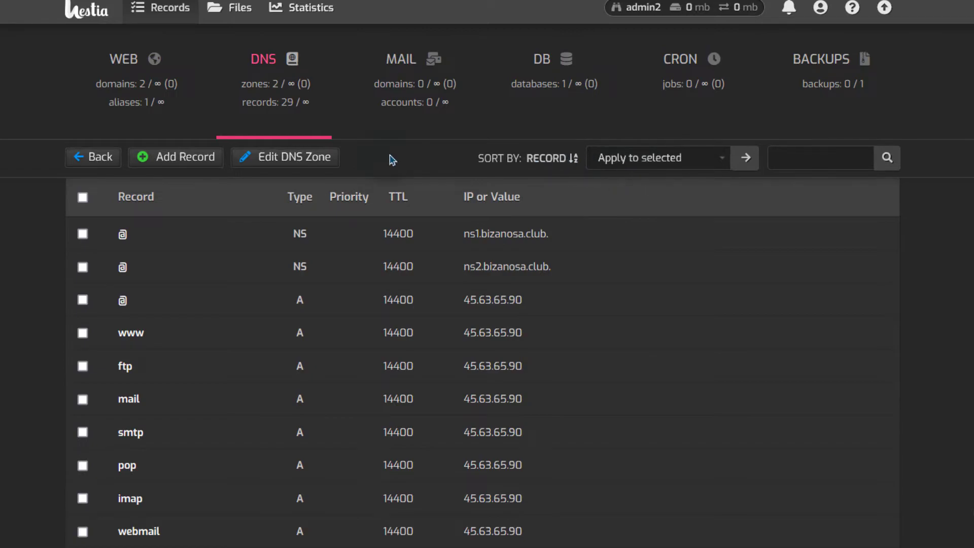
pyautogui.click(129, 61)
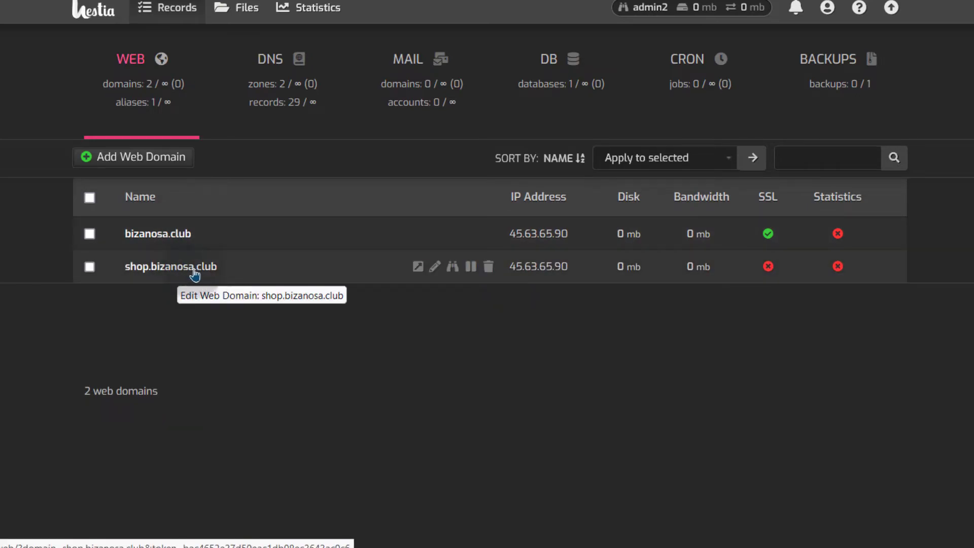
pyautogui.click(434, 269)
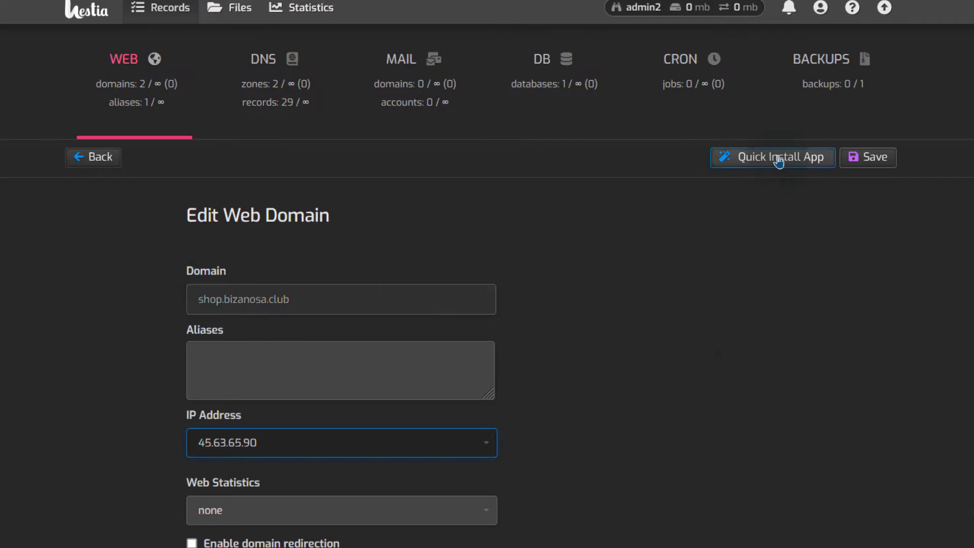
# Step: Open the WordPress quick installer for shop.bizanosa.club and generate a random admin password
pyautogui.click(776, 157)
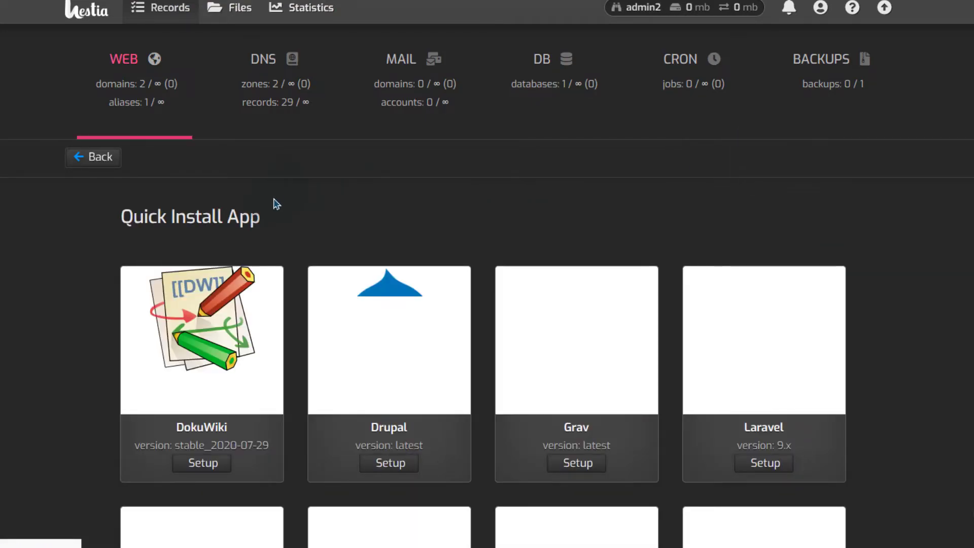
pyautogui.scroll(-8, 273, 200)
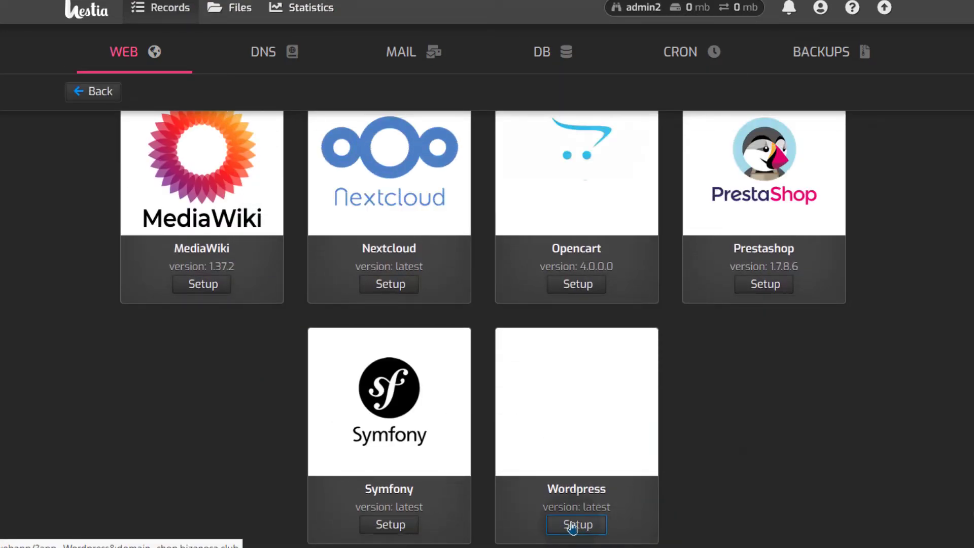
pyautogui.click(578, 524)
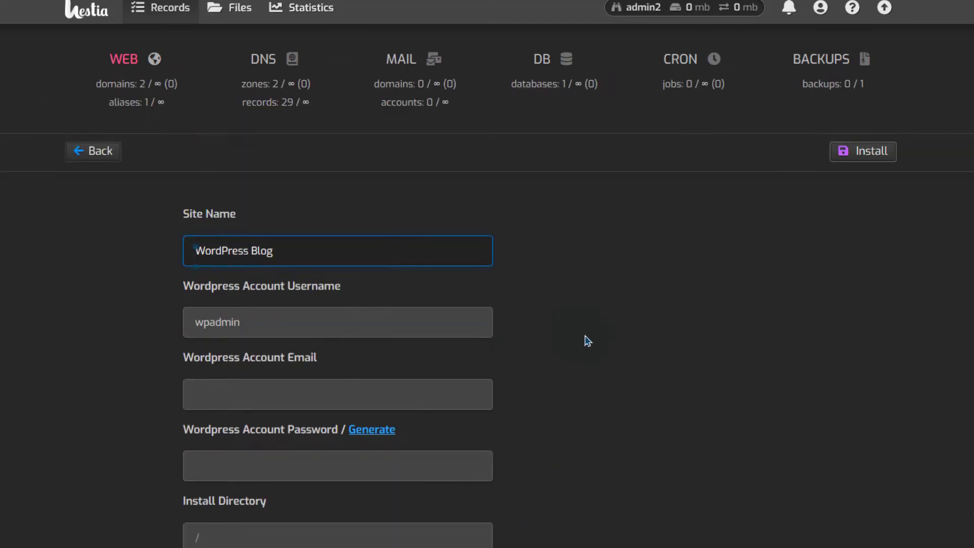
pyautogui.scroll(-2, 585, 339)
pyautogui.click(381, 355)
pyautogui.click(376, 350)
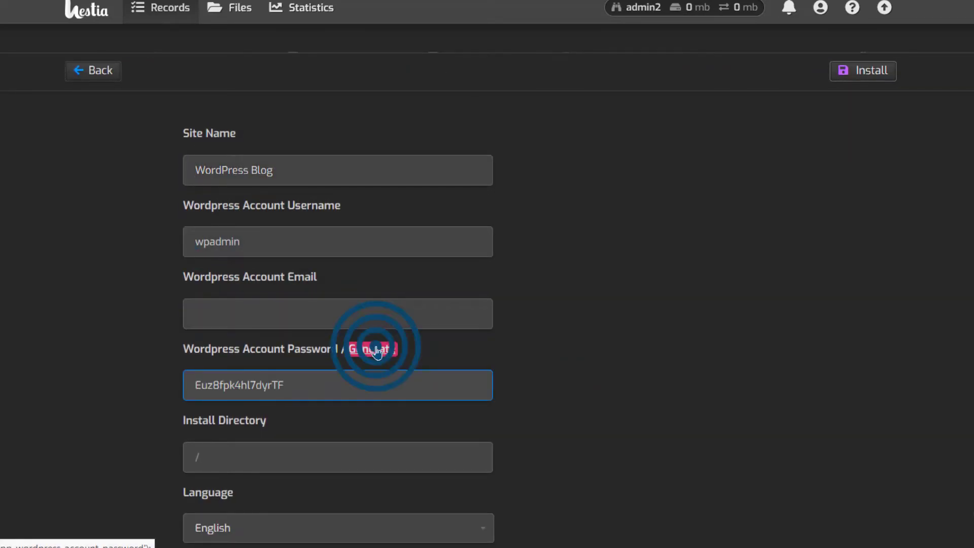
# Step: Enter the admin e-mail address and keep the / install directory and auto-created database
pyautogui.click(290, 310)
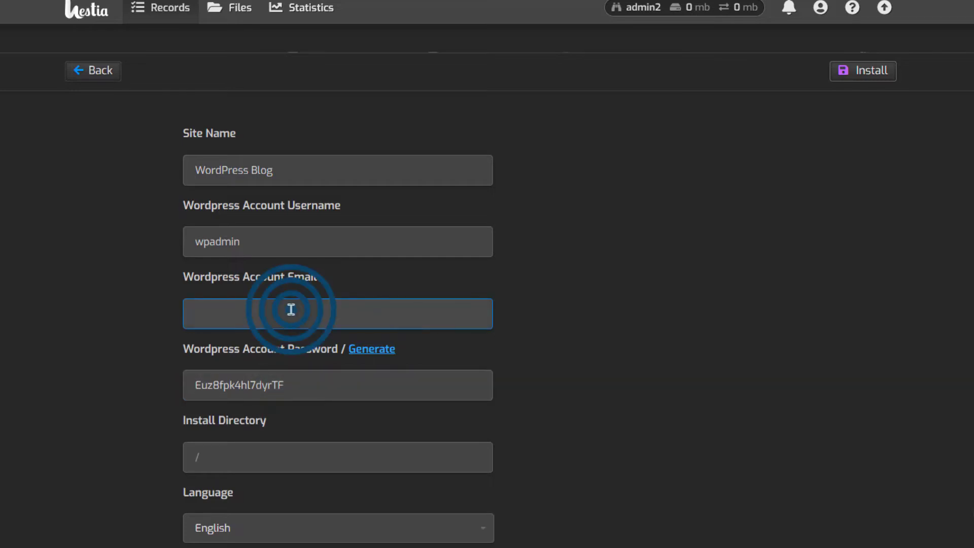
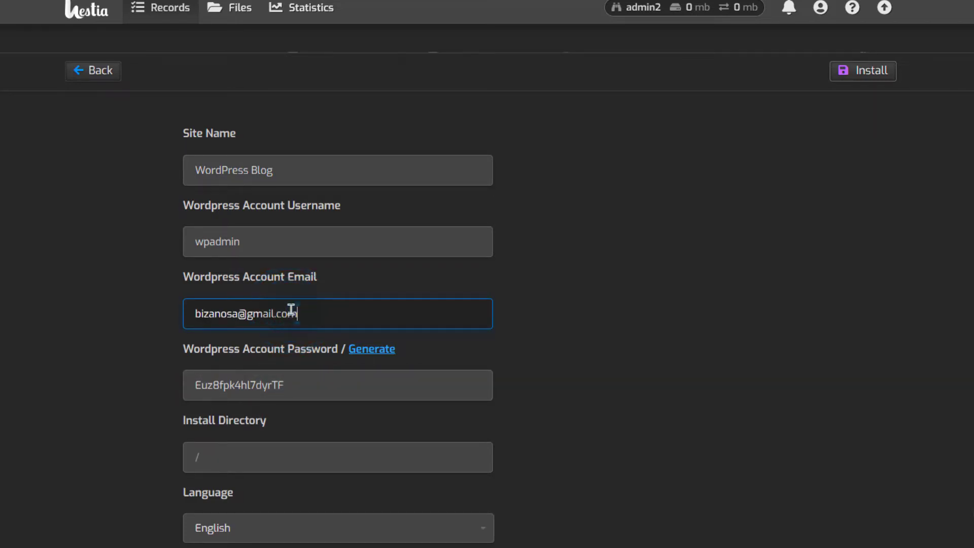
pyautogui.press('Tab')
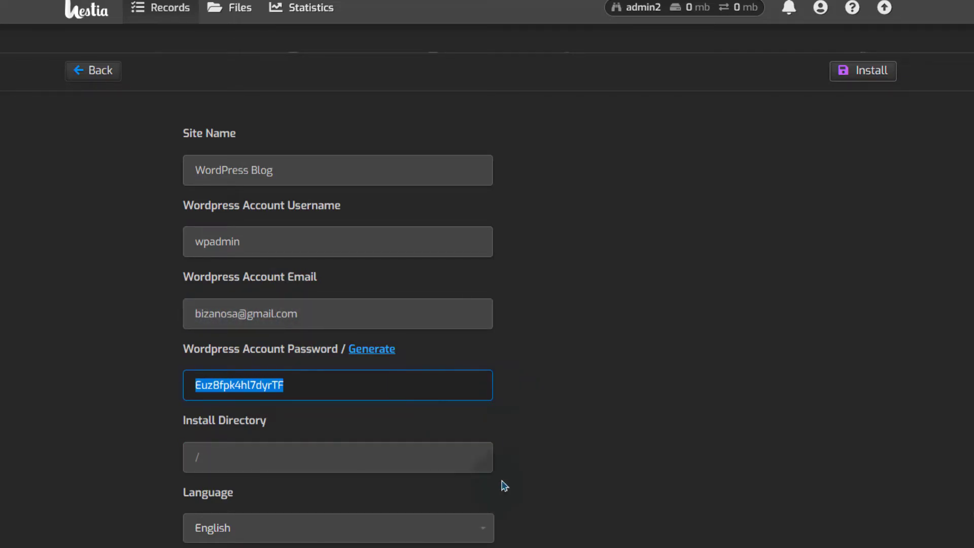
pyautogui.scroll(-3, 449, 317)
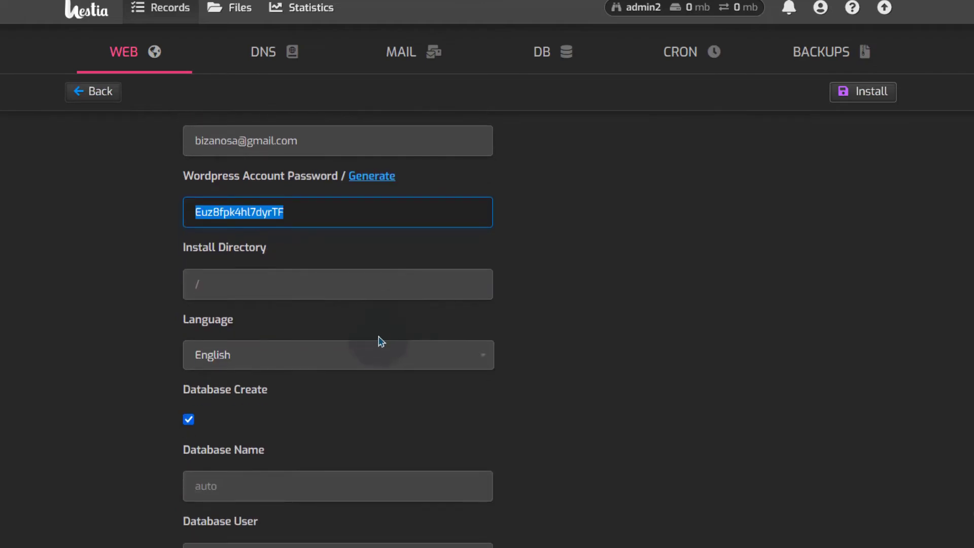
pyautogui.click(216, 290)
pyautogui.scroll(-2, 332, 348)
pyautogui.click(328, 336)
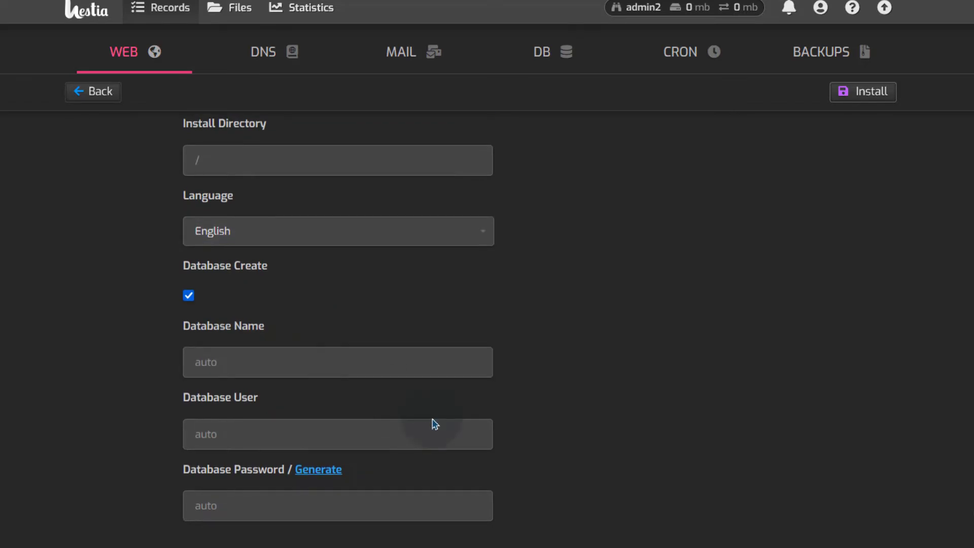
pyautogui.scroll(6, 435, 424)
pyautogui.scroll(-2, 572, 406)
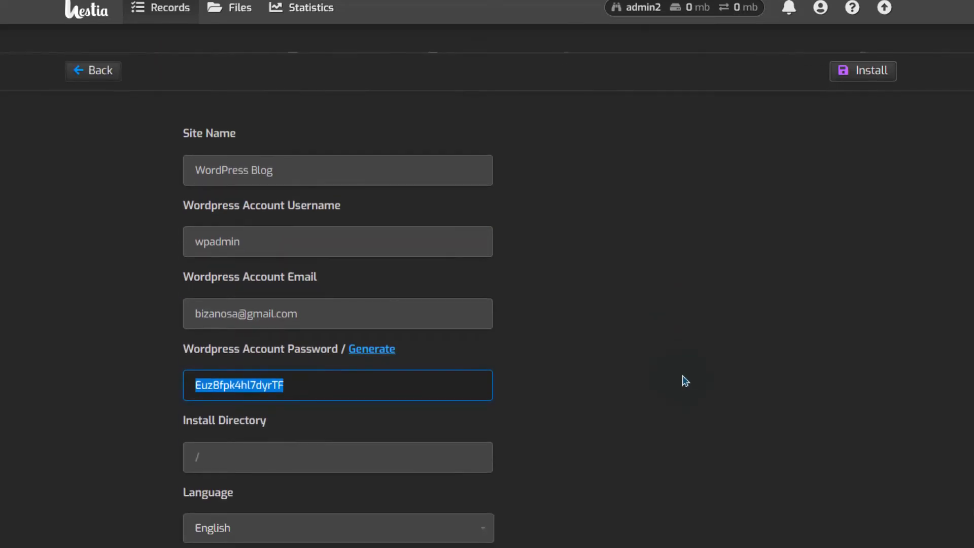
# Step: Install WordPress on shop.bizanosa.club and return to the web domains list
pyautogui.click(874, 74)
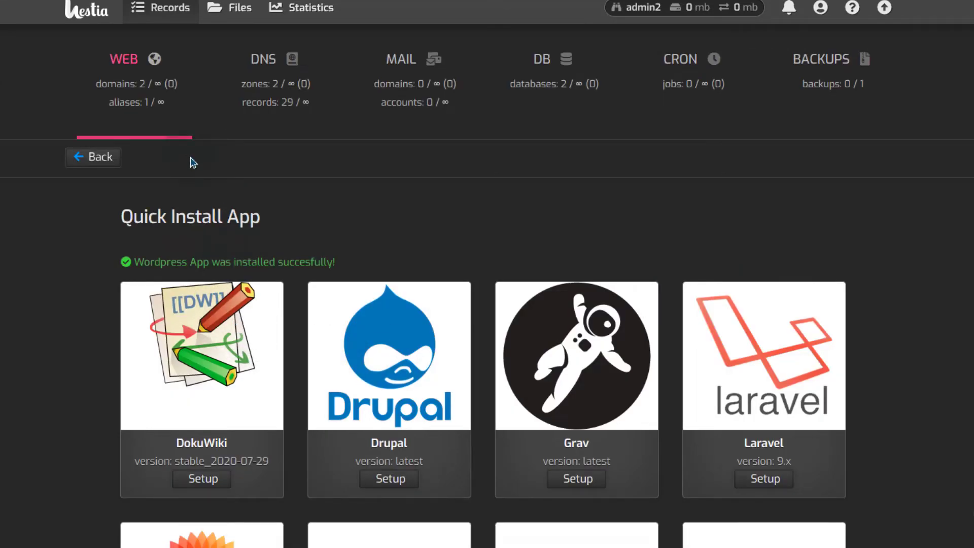
pyautogui.click(127, 76)
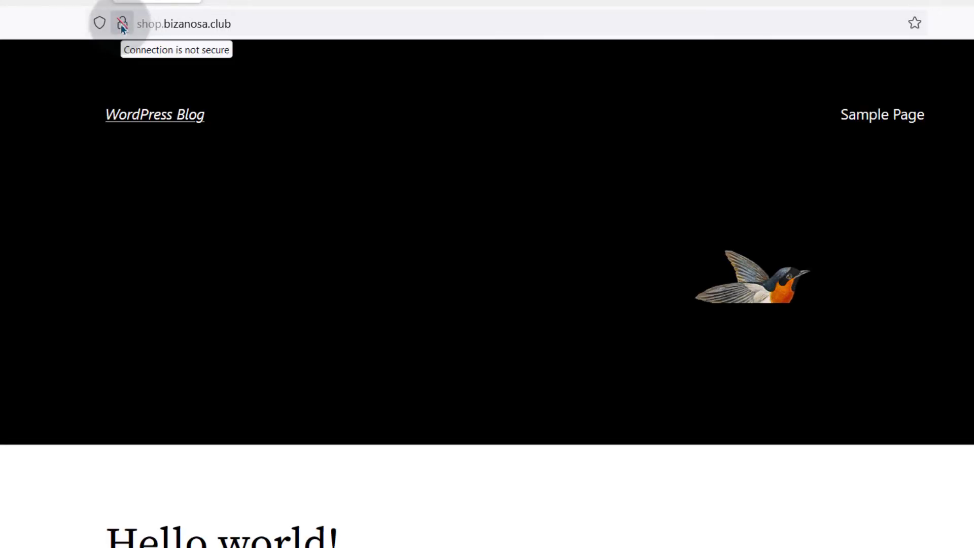
# Step: Enable SSL on shop.bizanosa.club with a Let's Encrypt certificate and save the domain
pyautogui.click(68, 2)
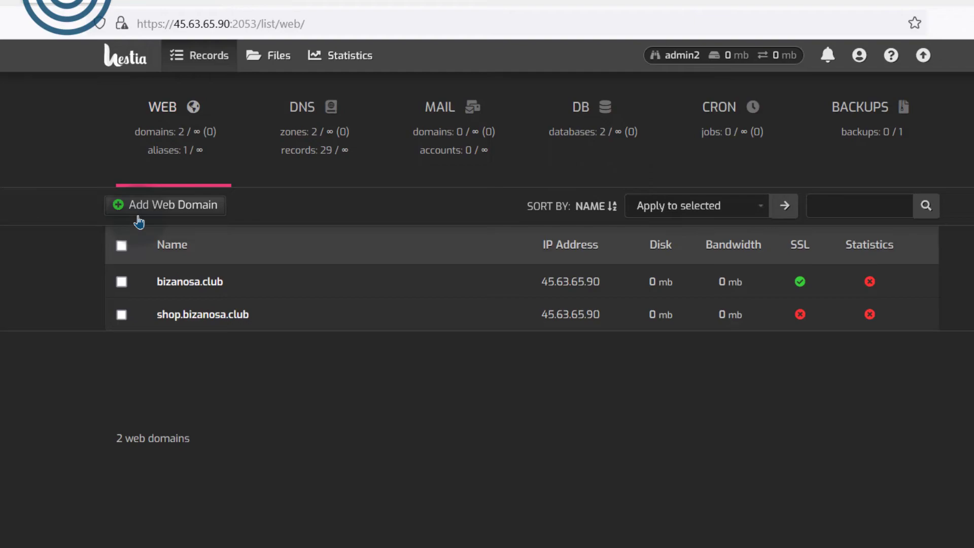
pyautogui.click(467, 318)
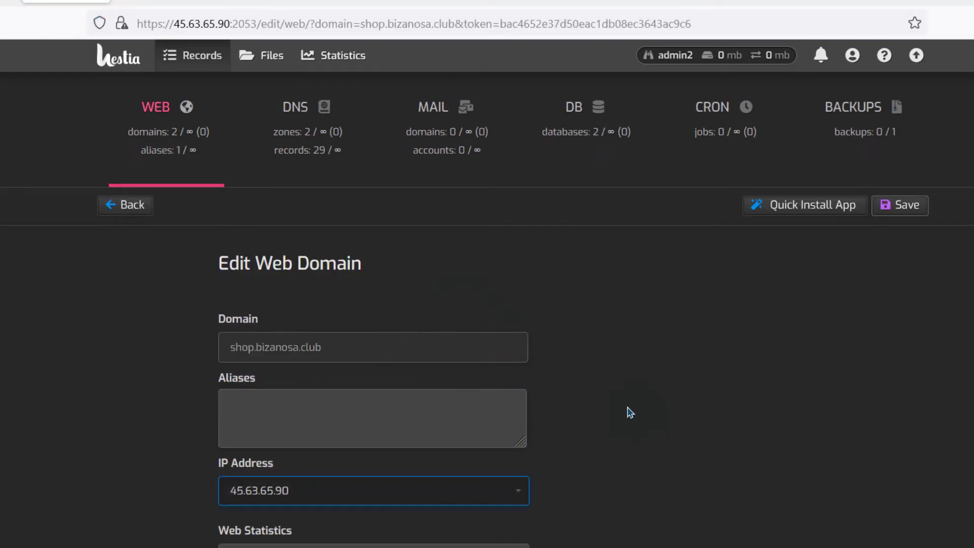
pyautogui.scroll(-3, 629, 406)
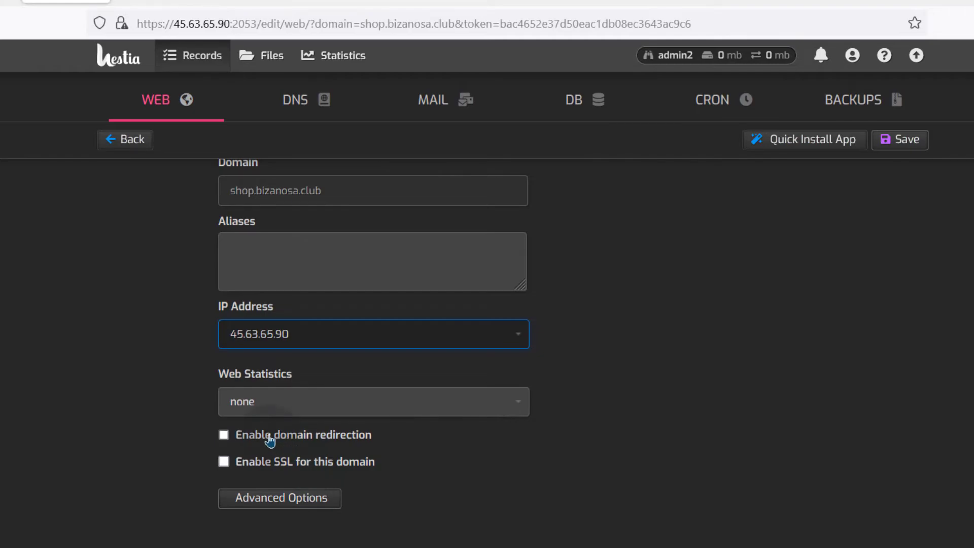
pyautogui.click(276, 462)
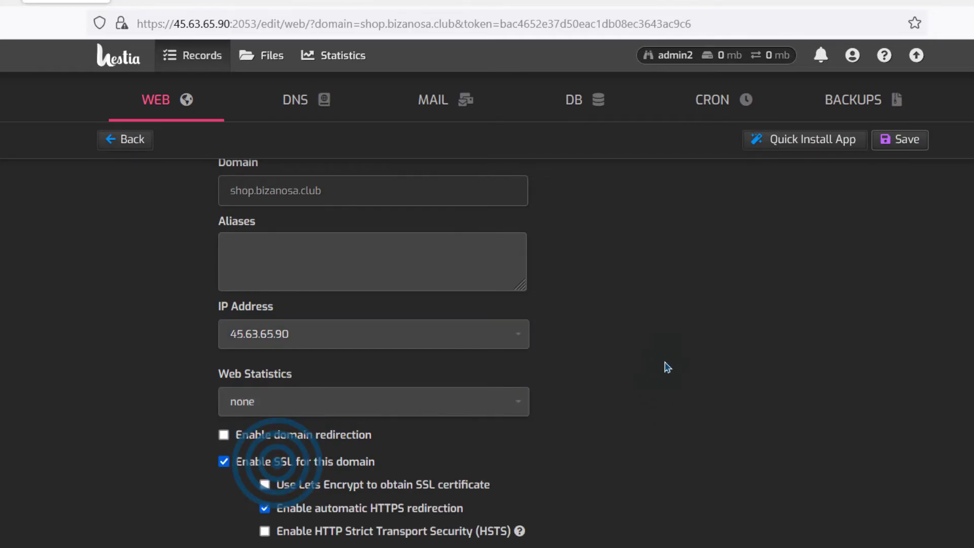
pyautogui.scroll(-5, 610, 298)
pyautogui.click(320, 226)
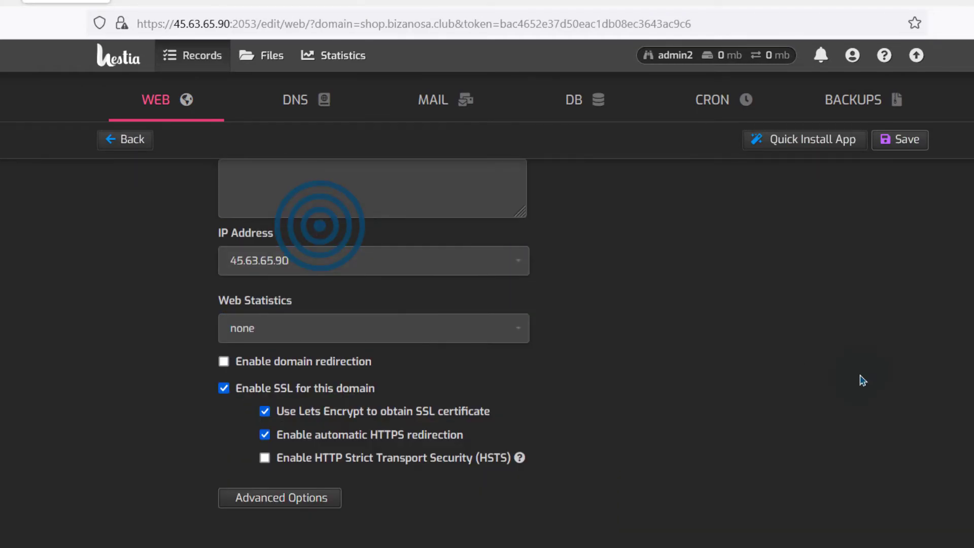
pyautogui.scroll(5, 863, 380)
pyautogui.click(899, 205)
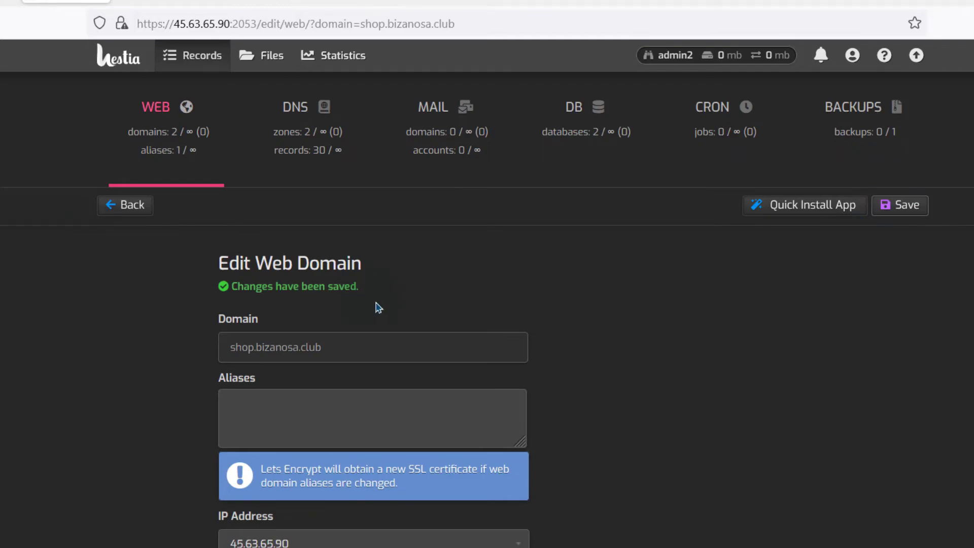
pyautogui.click(177, 15)
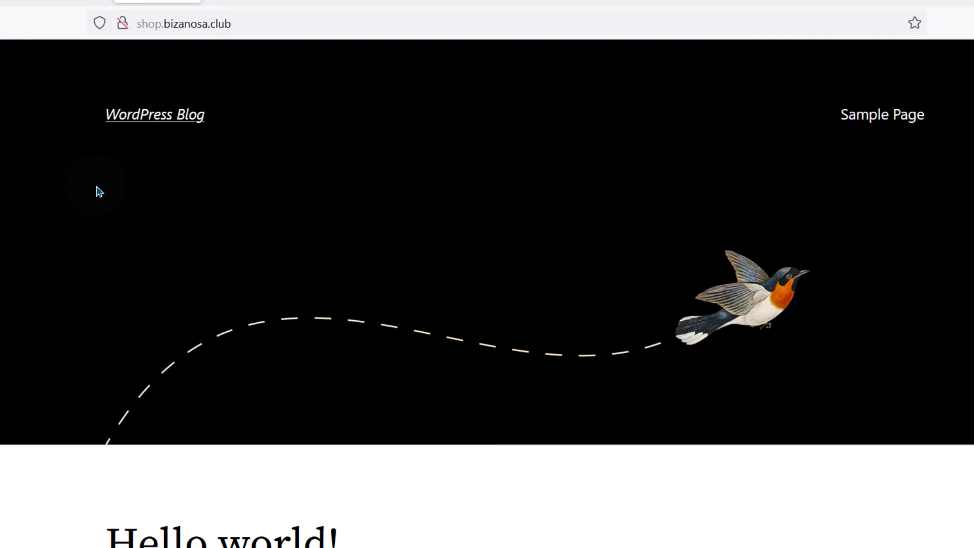
# Step: Reload the shop site over HTTPS and open the Hello world! post
pyautogui.press('F5')
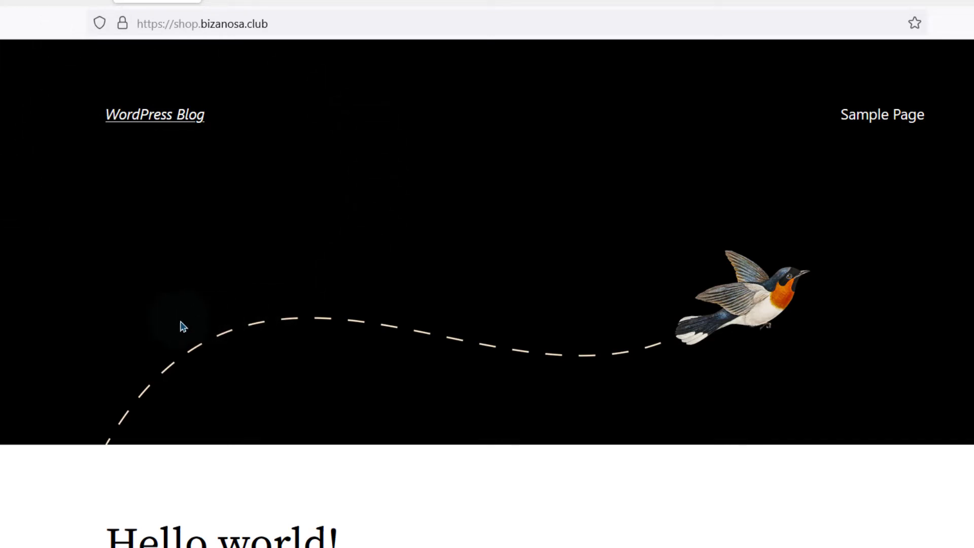
pyautogui.scroll(-5, 405, 390)
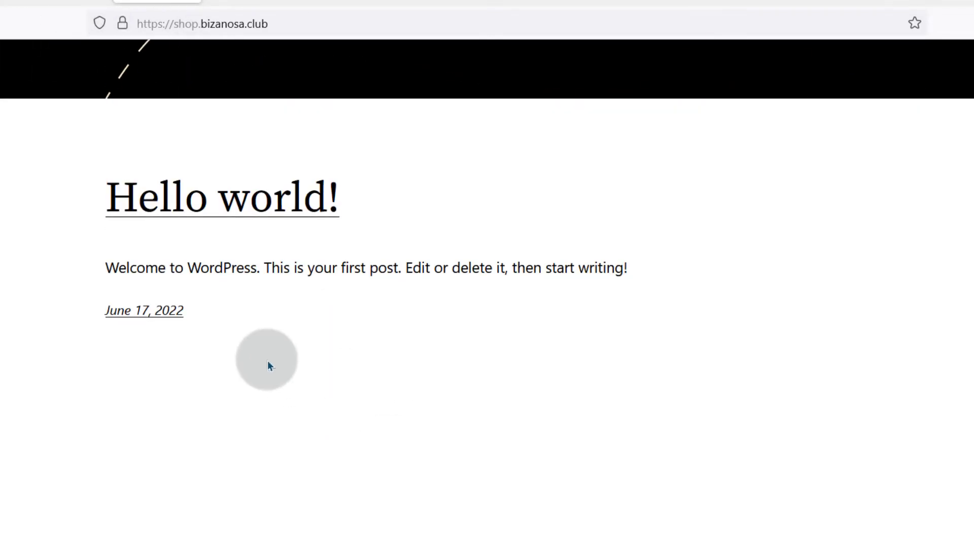
pyautogui.click(218, 196)
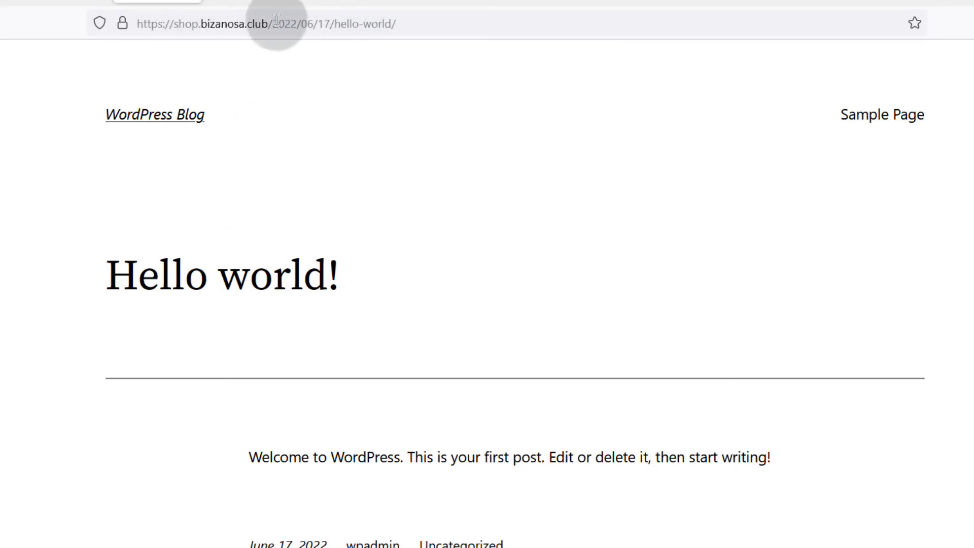
# Step: Go to shop.bizanosa.club/wp-admin, log in, and check the dashboard's https address
pyautogui.moveTo(271, 23); pyautogui.dragTo(396, 24)
pyautogui.click(44, 184)
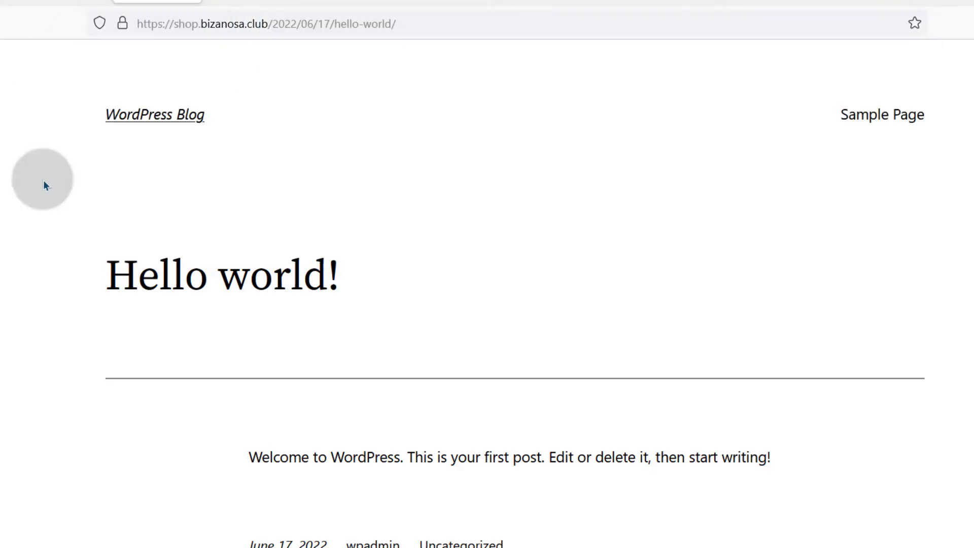
pyautogui.moveTo(273, 24); pyautogui.dragTo(416, 25)
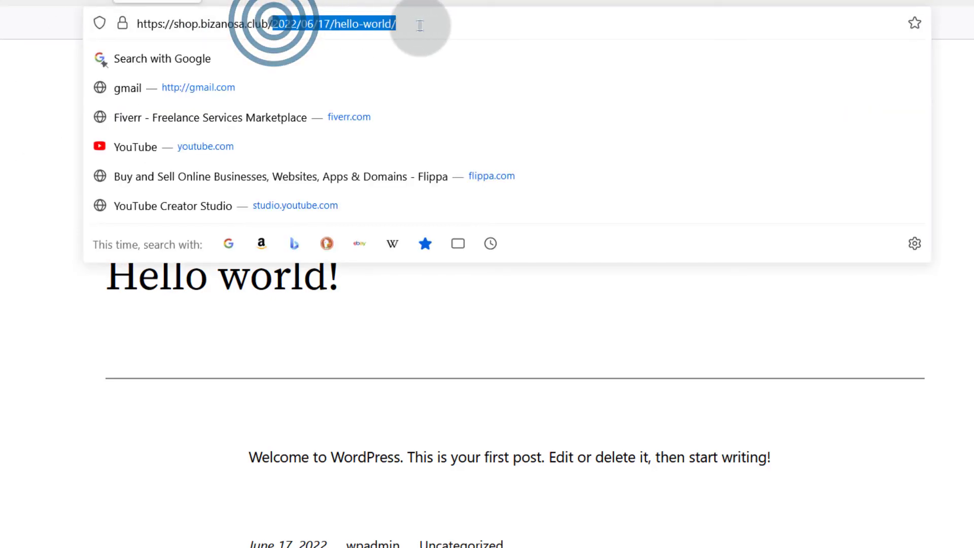
pyautogui.write('w')
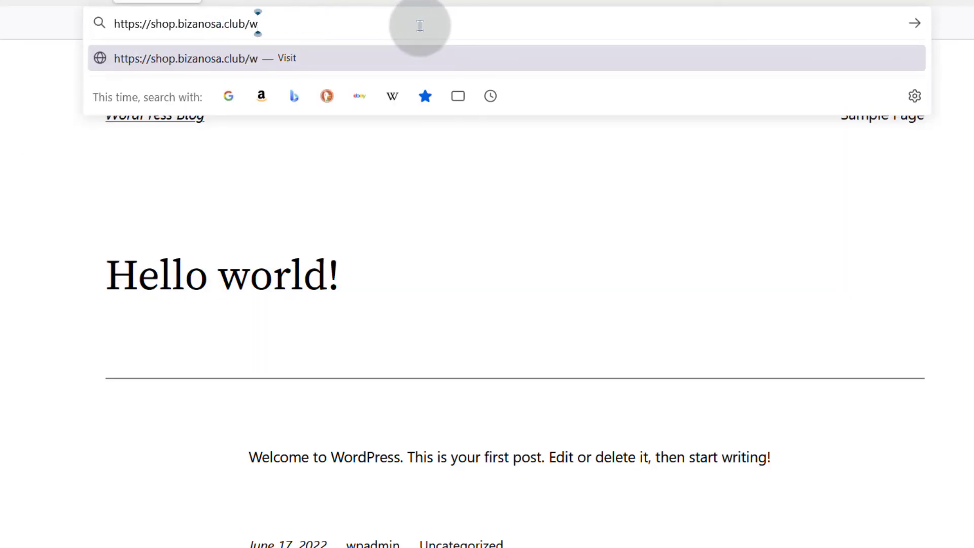
pyautogui.write('p0')
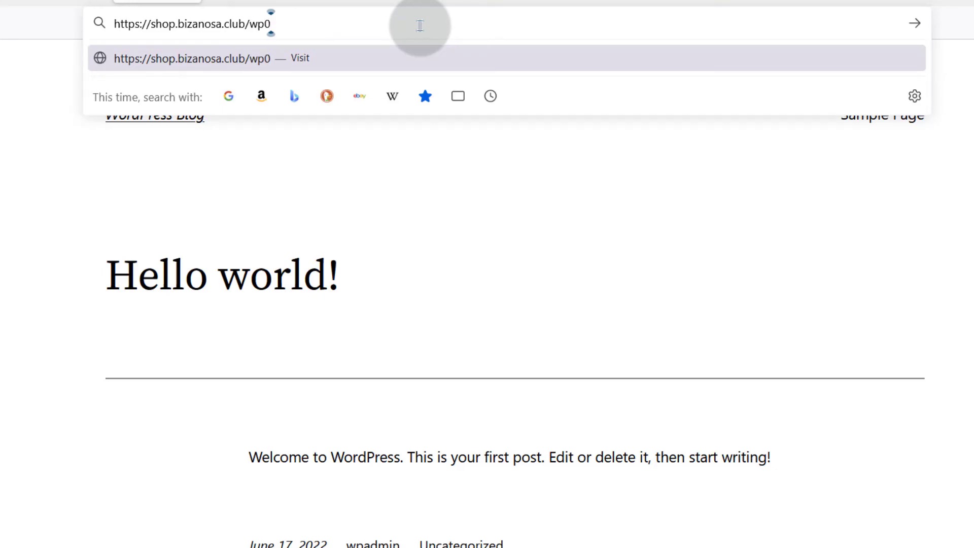
pyautogui.press('BackSpace')
pyautogui.write('-admin')
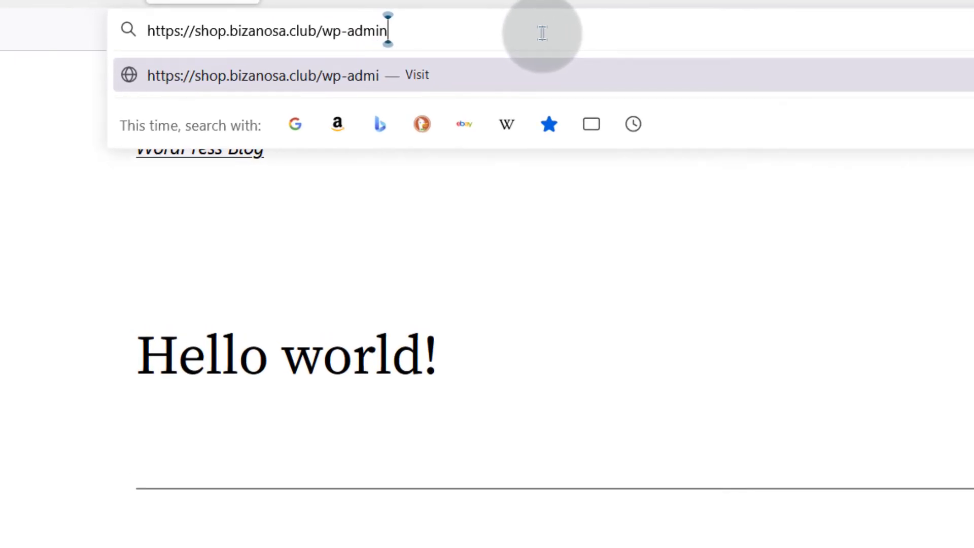
pyautogui.press('Return')
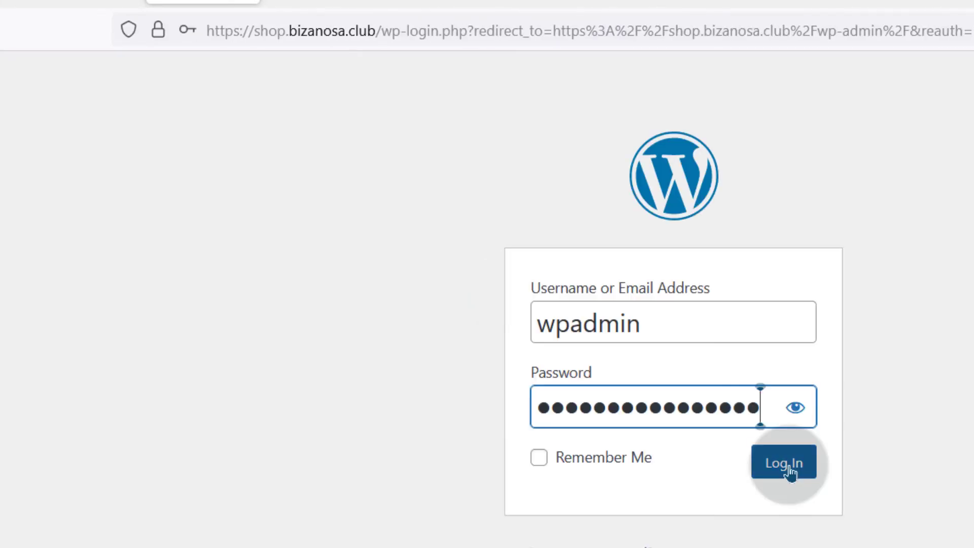
pyautogui.click(786, 465)
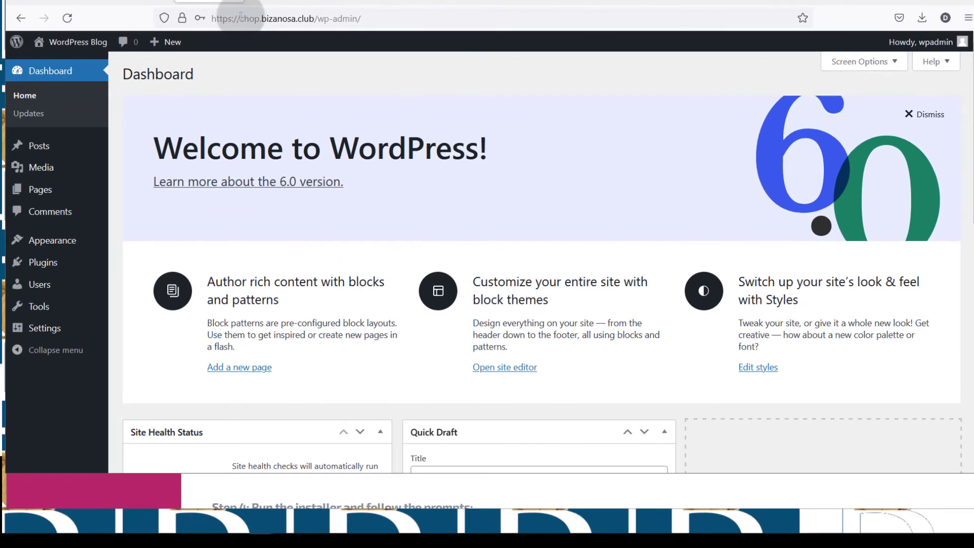
pyautogui.click(243, 31)
pyautogui.moveTo(237, 18); pyautogui.dragTo(261, 18)
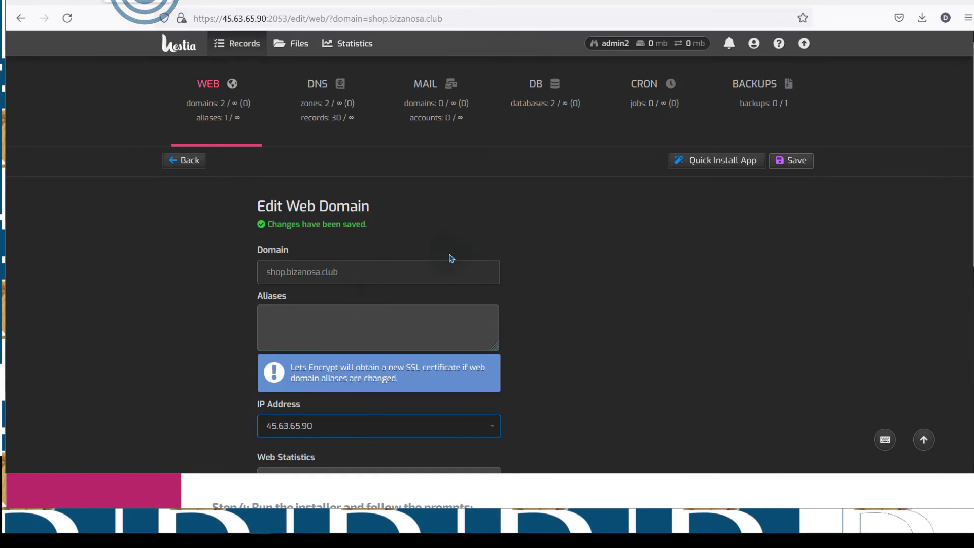
# Step: Start a new web domain with IP 45.63.65.90 and DNS zone ticked, then go back to the domain list
pyautogui.click(214, 84)
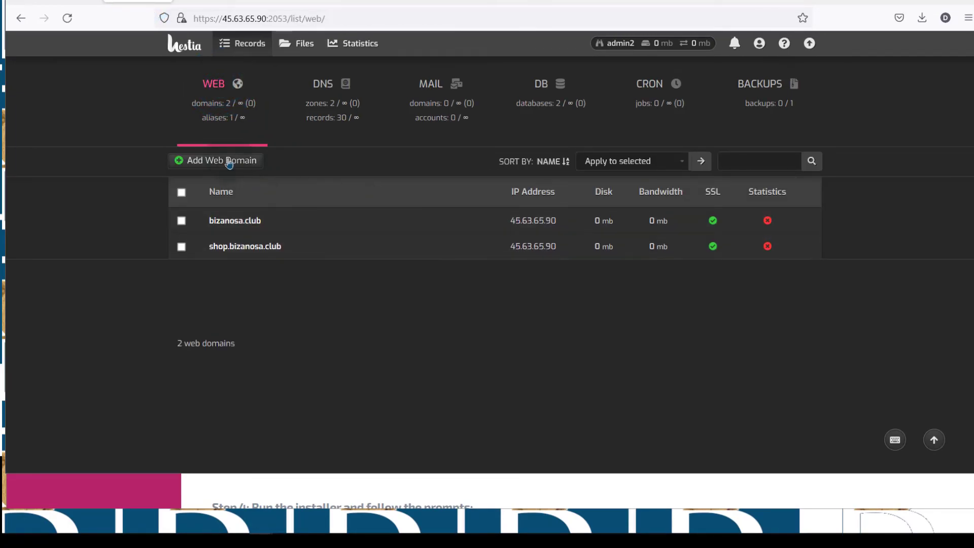
pyautogui.click(208, 162)
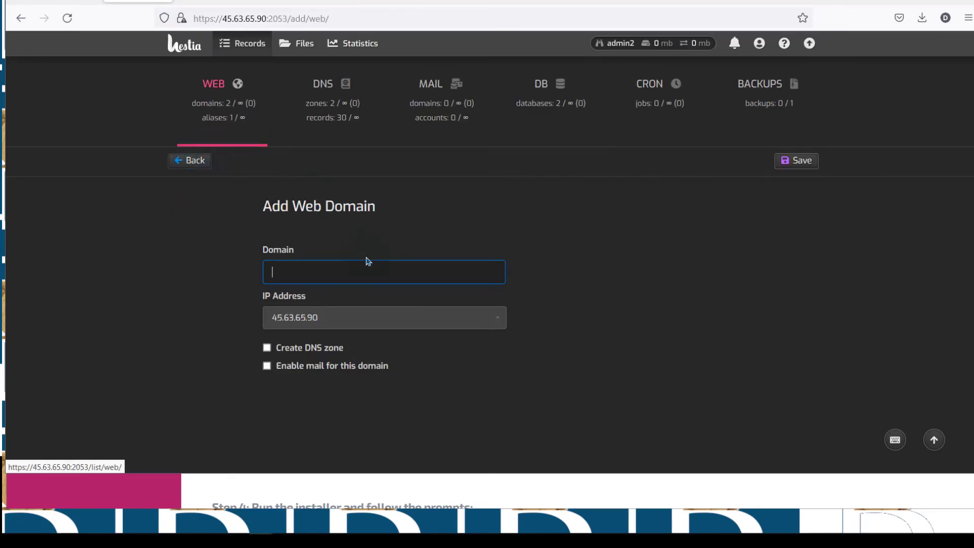
pyautogui.click(308, 267)
pyautogui.click(284, 317)
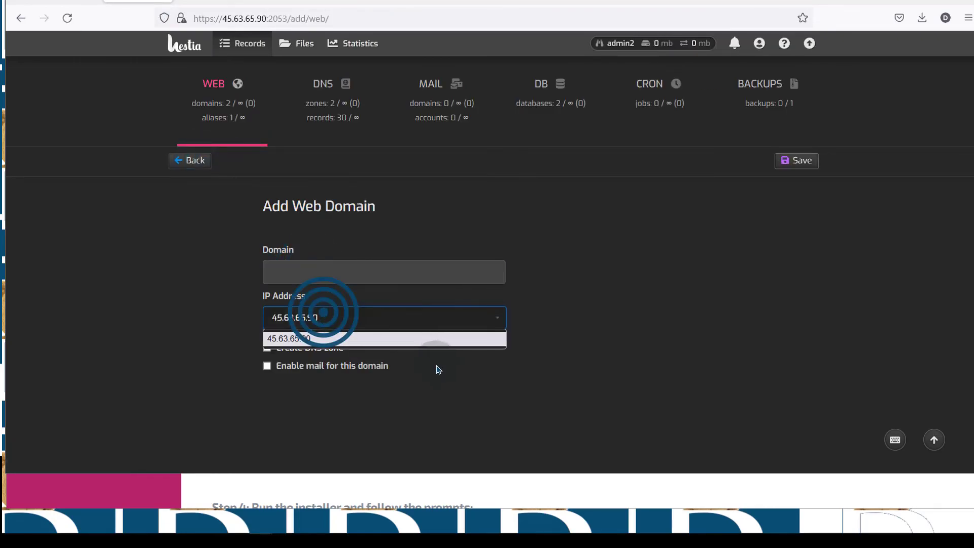
pyautogui.click(364, 418)
pyautogui.click(323, 319)
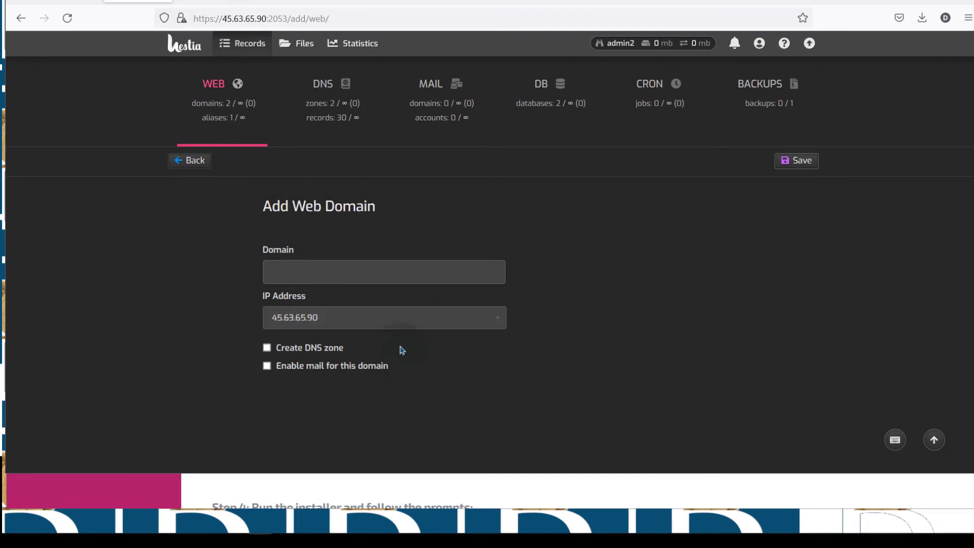
pyautogui.click(300, 353)
pyautogui.click(127, 417)
pyautogui.click(202, 166)
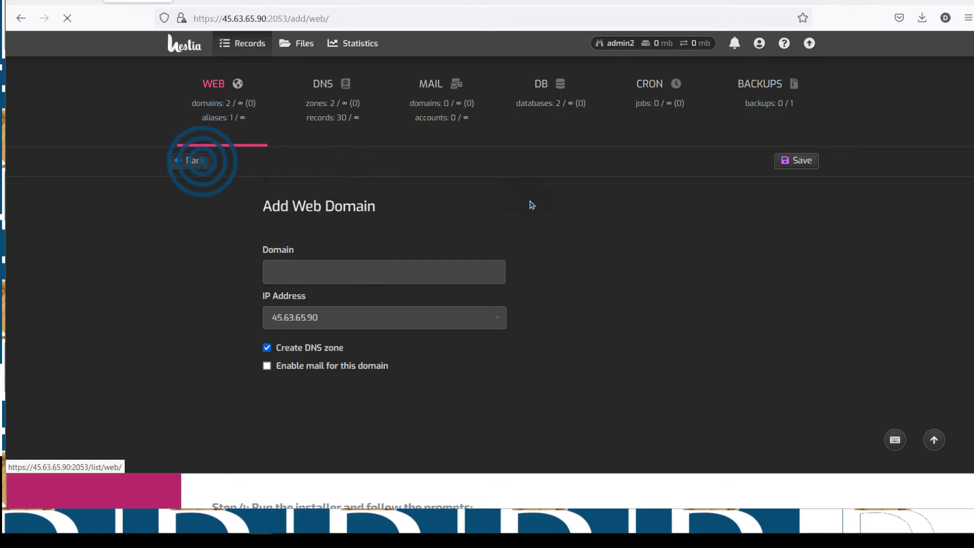